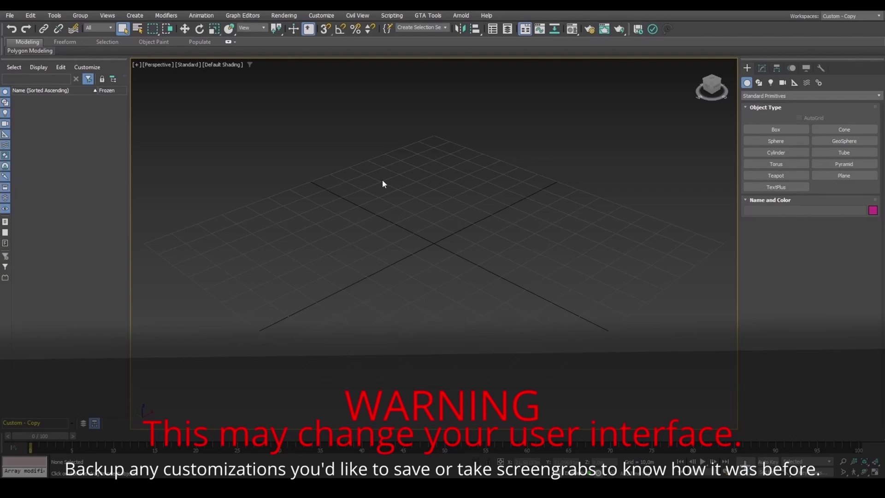
# Step: Switch the custom defaults to Max.Legacy with the DefaultUI interface scheme
pyautogui.click(324, 19)
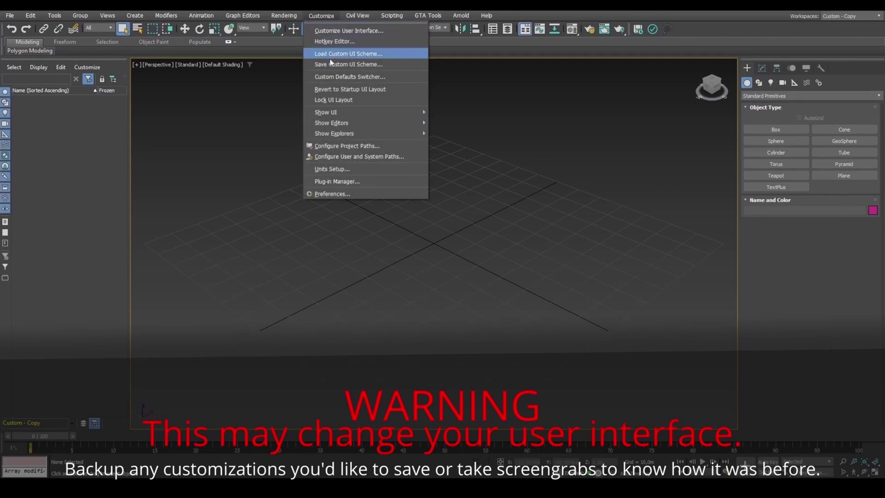
pyautogui.click(333, 79)
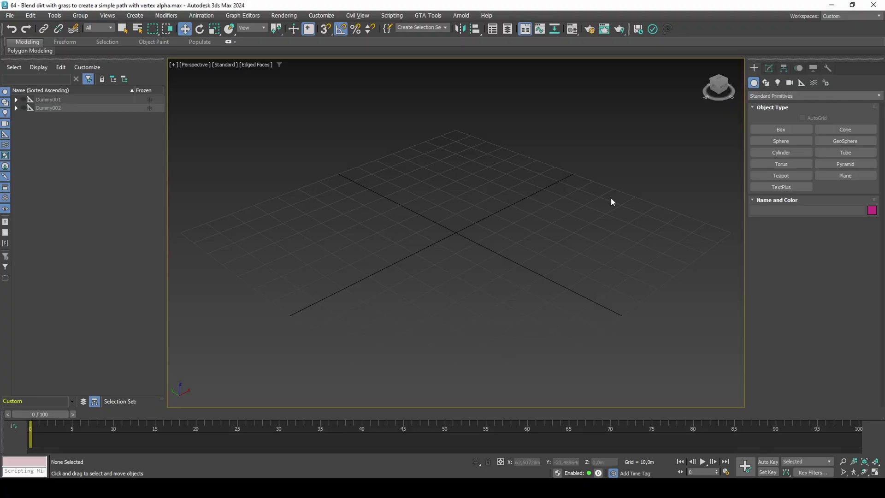
# Step: Create a plane on the grid with length 100 m and width 100 m
pyautogui.click(845, 175)
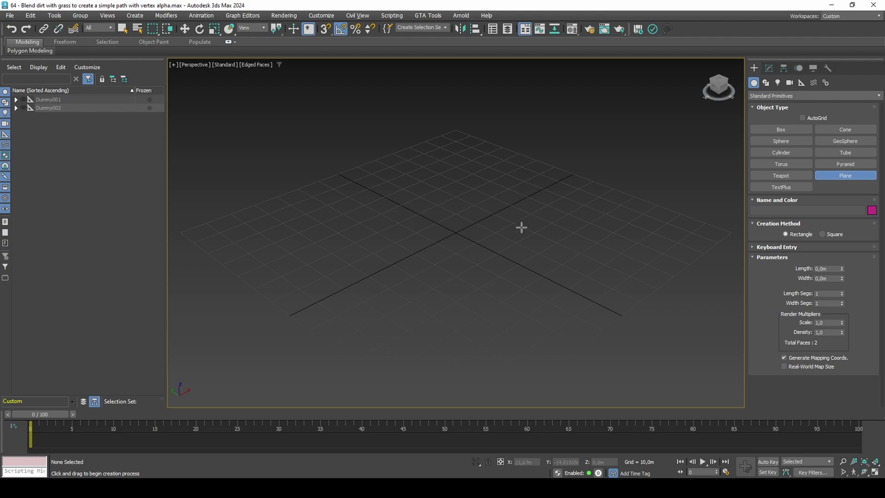
pyautogui.moveTo(456, 230); pyautogui.dragTo(531, 180)
pyautogui.doubleClick(825, 268)
pyautogui.write('100')
pyautogui.press('Tab')
pyautogui.write('100')
pyautogui.press('Return')
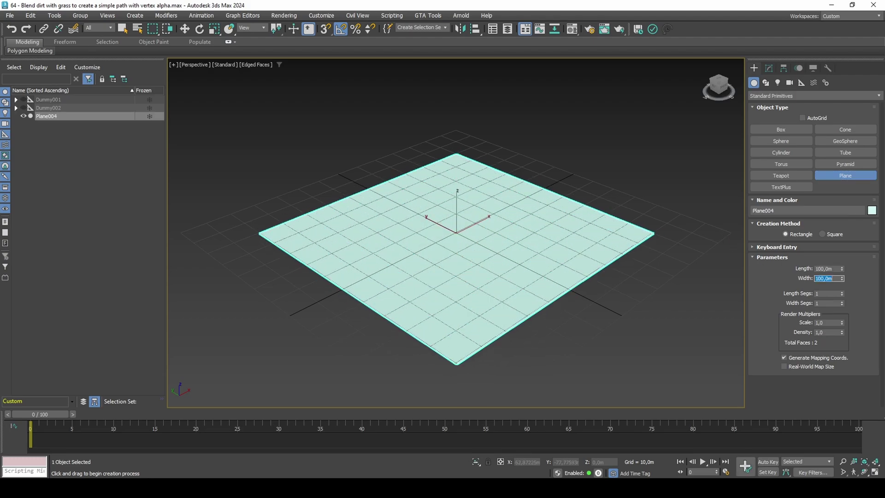
# Step: Move the plane to the world origin at X 0 and Y 0
pyautogui.press('w')
pyautogui.rightClick(581, 463)
pyautogui.rightClick(543, 460)
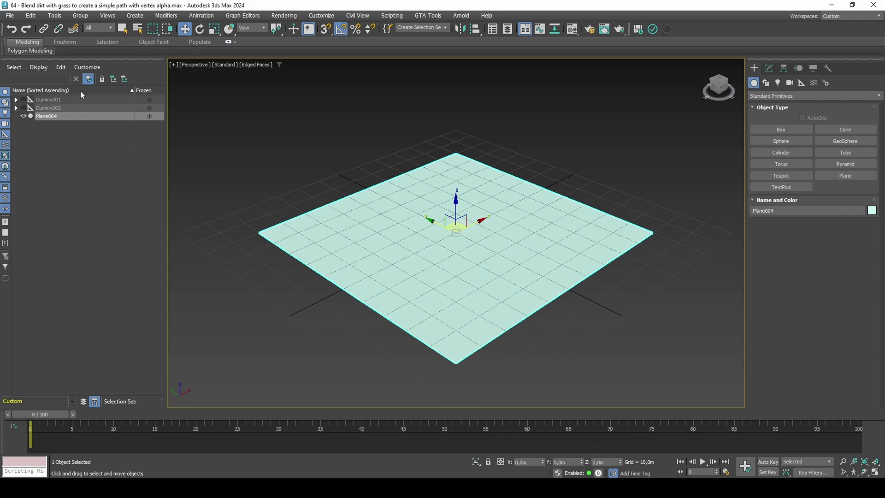
# Step: Import the character model army.dff with frame hierarchy conversion enabled
pyautogui.click(14, 16)
pyautogui.moveTo(46, 148)
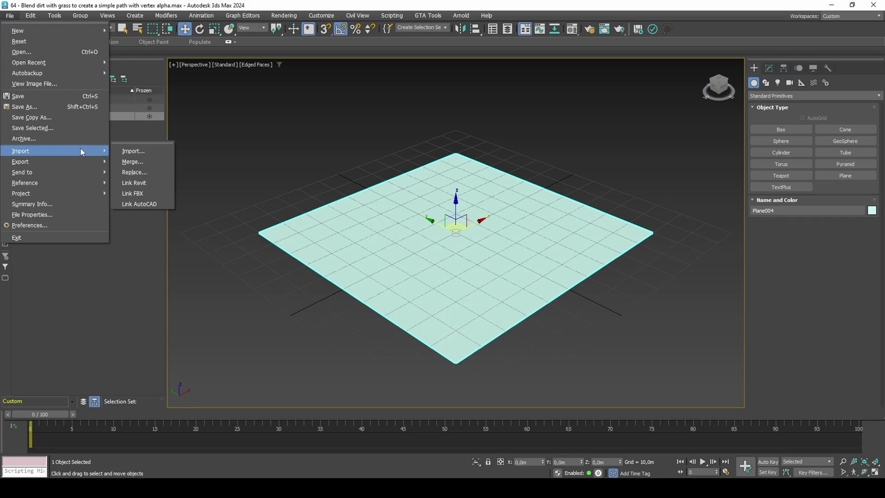
pyautogui.click(148, 149)
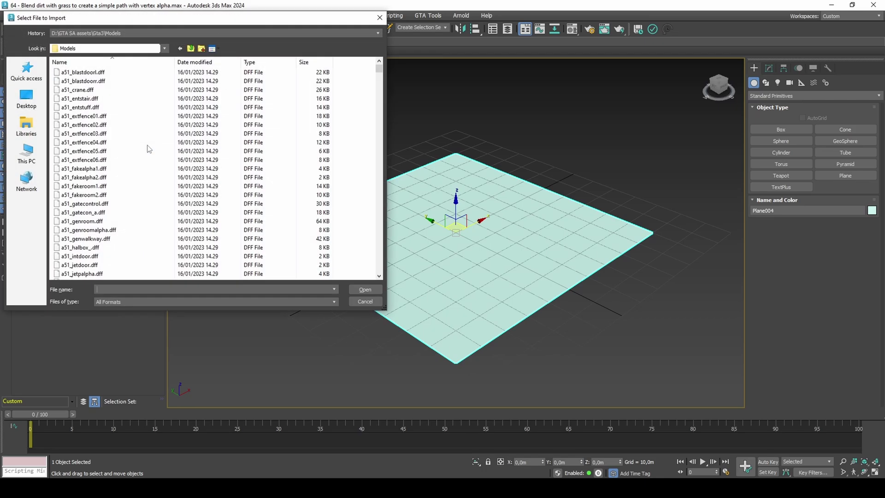
pyautogui.write('army')
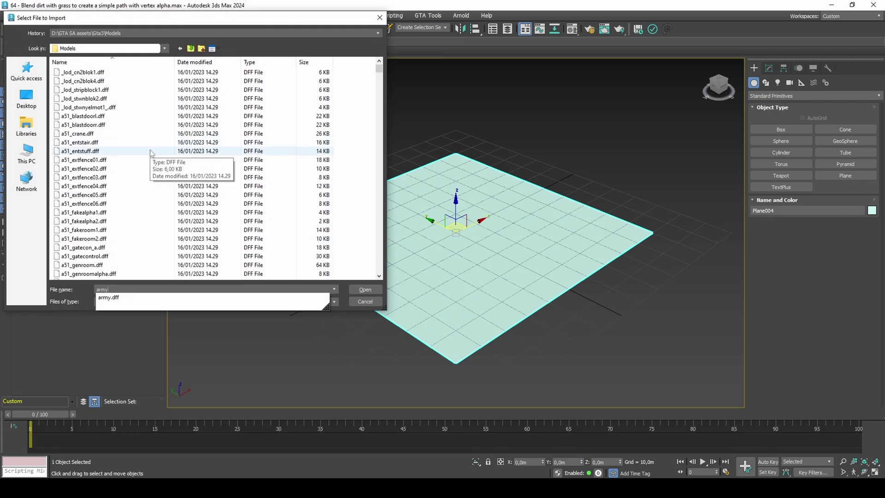
pyautogui.press('Return')
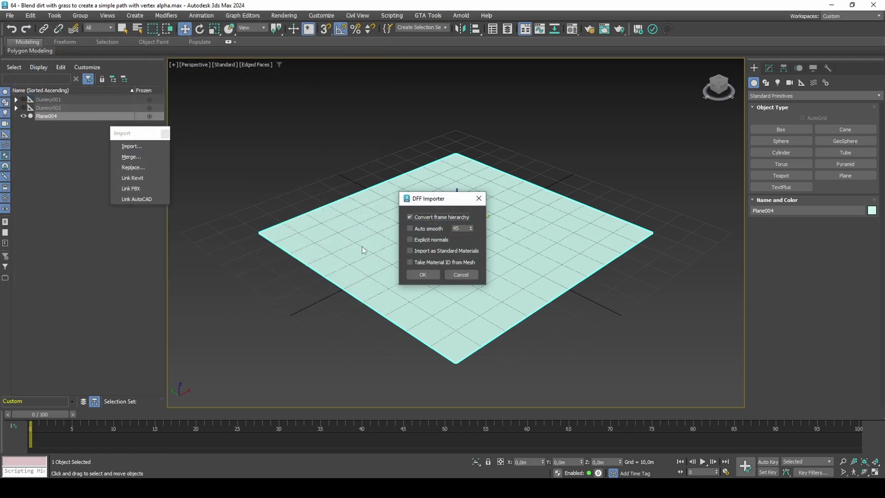
pyautogui.click(423, 275)
# Step: Delete the imported Root helper hierarchy and filter hidden objects out of the scene list
pyautogui.scroll(5, 461, 228)
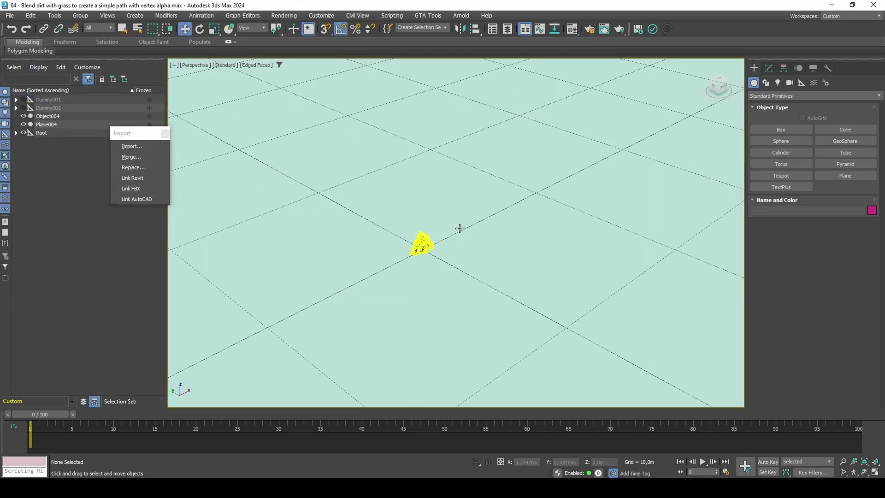
pyautogui.click(68, 132)
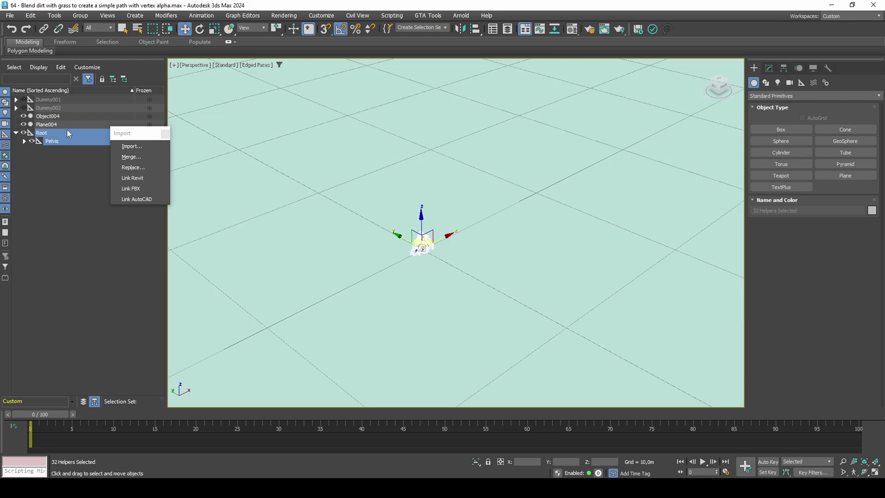
pyautogui.press('Delete')
pyautogui.click(4, 206)
# Step: Align the character's pivot to its minimum Z and place the character at Z 0
pyautogui.scroll(1, 424, 231)
pyautogui.click(433, 243)
pyautogui.click(30, 15)
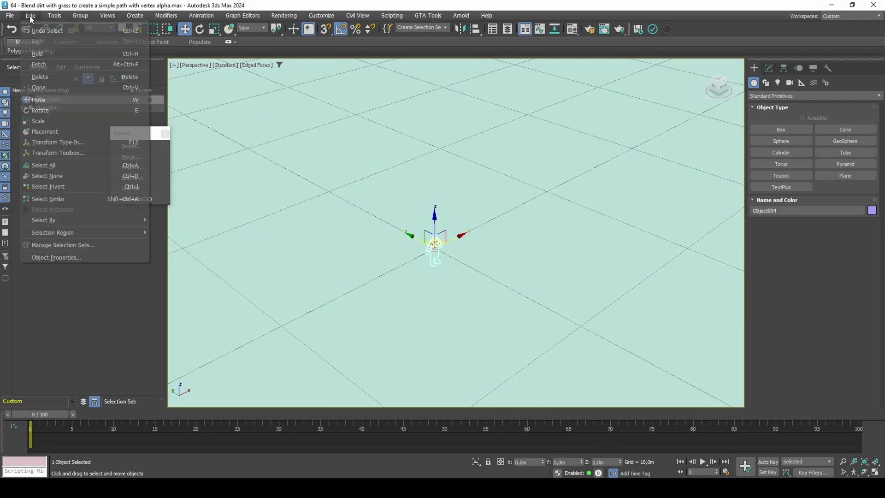
pyautogui.click(62, 152)
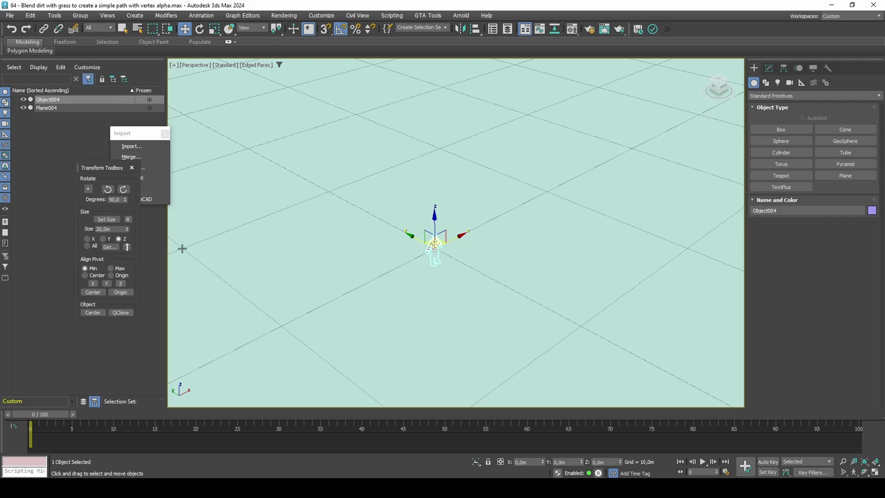
pyautogui.click(121, 284)
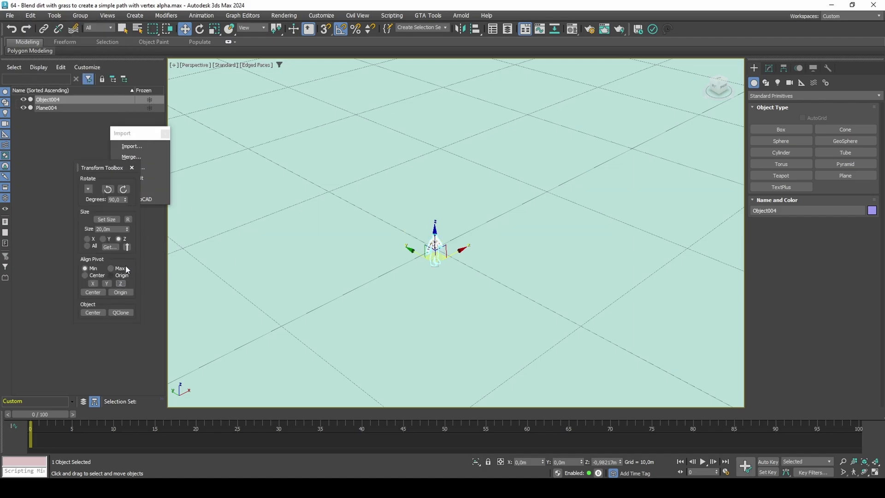
pyautogui.click(132, 168)
pyautogui.rightClick(620, 462)
# Step: Turn off edged faces in the perspective view
pyautogui.moveTo(458, 279); pyautogui.dragTo(492, 280, button='middle')
pyautogui.scroll(-4, 476, 253)
pyautogui.press('F4')
pyautogui.scroll(2, 474, 248)
pyautogui.moveTo(474, 247); pyautogui.dragTo(479, 236, button='middle')
# Step: Add an Edit Poly modifier to the plane and lower its polygon slightly along Z
pyautogui.click(479, 236)
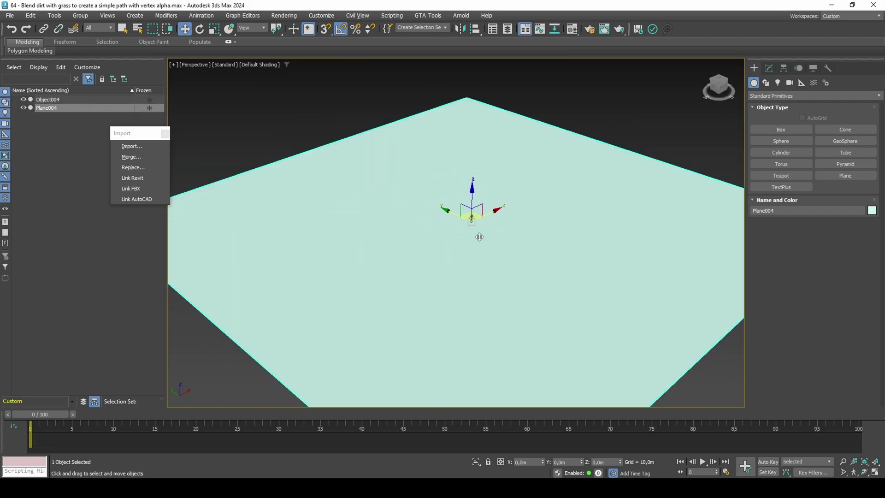
pyautogui.click(769, 69)
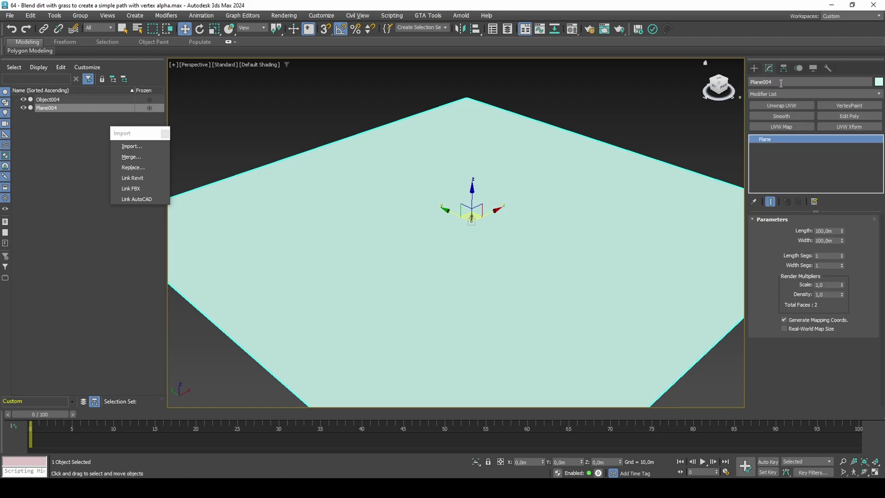
pyautogui.click(849, 116)
pyautogui.click(612, 213)
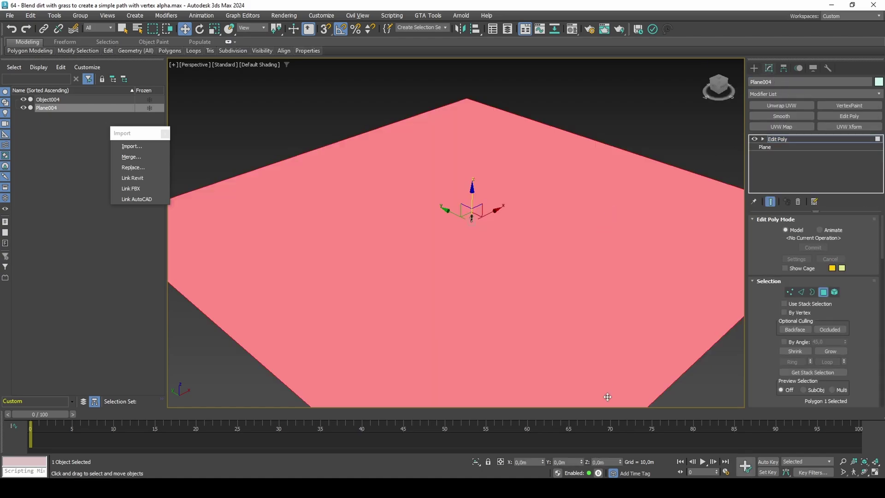
pyautogui.moveTo(611, 460); pyautogui.dragTo(551, 444)
pyautogui.write('-4')
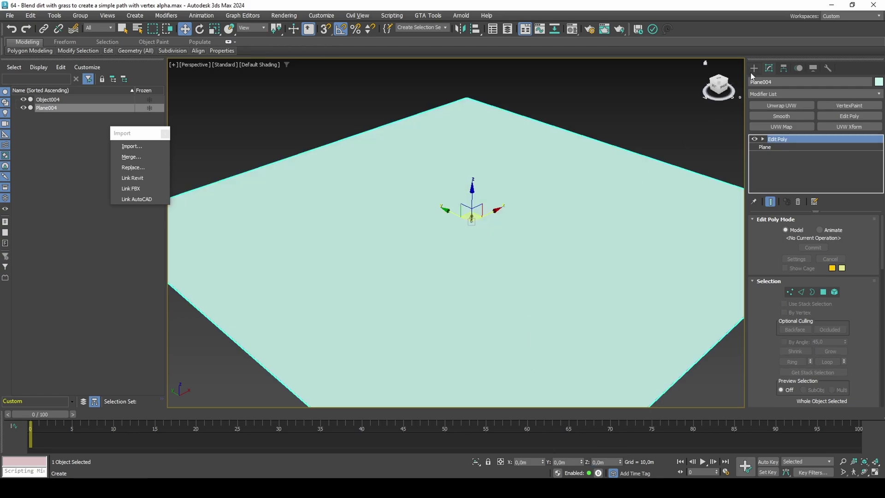
# Step: Draw a winding Freehand spline across the plane from its near edge to the opposite edge, using wireframe display
pyautogui.click(754, 69)
pyautogui.click(765, 83)
pyautogui.click(781, 210)
pyautogui.moveTo(444, 223)
pyautogui.keyDown('alt'); pyautogui.mouseDown(button='middle')
pyautogui.moveTo(507, 250)
pyautogui.moveTo(503, 234)
pyautogui.mouseUp(button='middle'); pyautogui.keyUp('alt')
pyautogui.scroll(1, 501, 254)
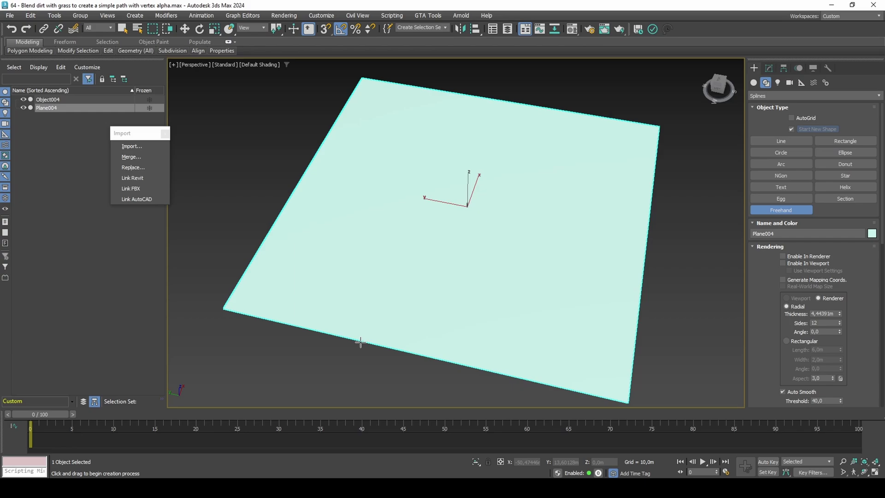
pyautogui.moveTo(361, 343); pyautogui.dragTo(358, 328)
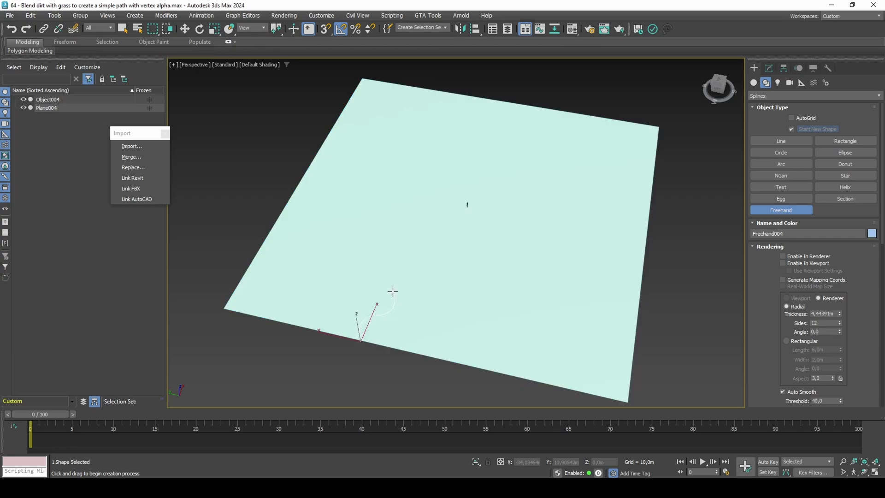
pyautogui.press('F3')
pyautogui.moveTo(390, 279)
pyautogui.mouseDown()
pyautogui.moveTo(441, 252)
pyautogui.moveTo(383, 235)
pyautogui.moveTo(375, 219)
pyautogui.moveTo(387, 206)
pyautogui.moveTo(418, 209)
pyautogui.moveTo(447, 225)
pyautogui.moveTo(487, 226)
pyautogui.moveTo(500, 251)
pyautogui.moveTo(483, 292)
pyautogui.moveTo(529, 313)
pyautogui.moveTo(561, 286)
pyautogui.moveTo(556, 218)
pyautogui.moveTo(580, 196)
pyautogui.moveTo(546, 174)
pyautogui.moveTo(483, 189)
pyautogui.moveTo(417, 163)
pyautogui.moveTo(359, 170)
pyautogui.moveTo(385, 140)
pyautogui.moveTo(565, 128)
pyautogui.moveTo(591, 116)
pyautogui.mouseUp()
pyautogui.press('w')
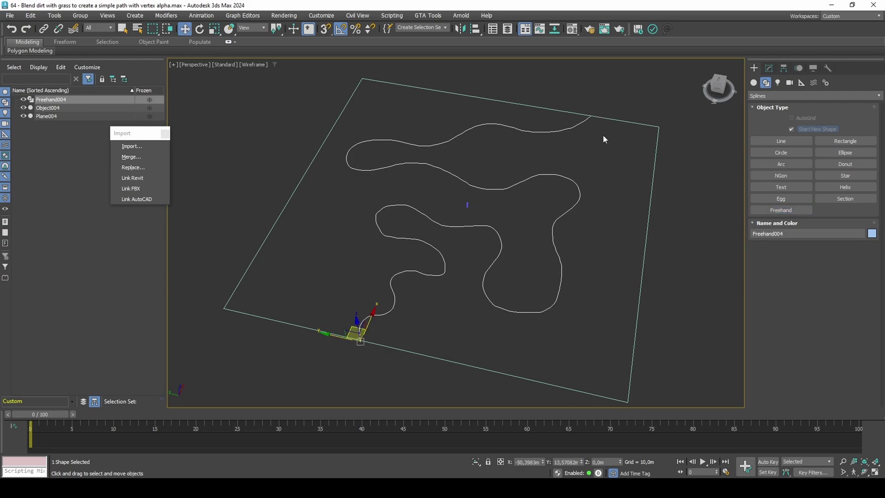
# Step: Add a Normalize Spline modifier to the freehand path with a segment length of 6 m
pyautogui.click(769, 68)
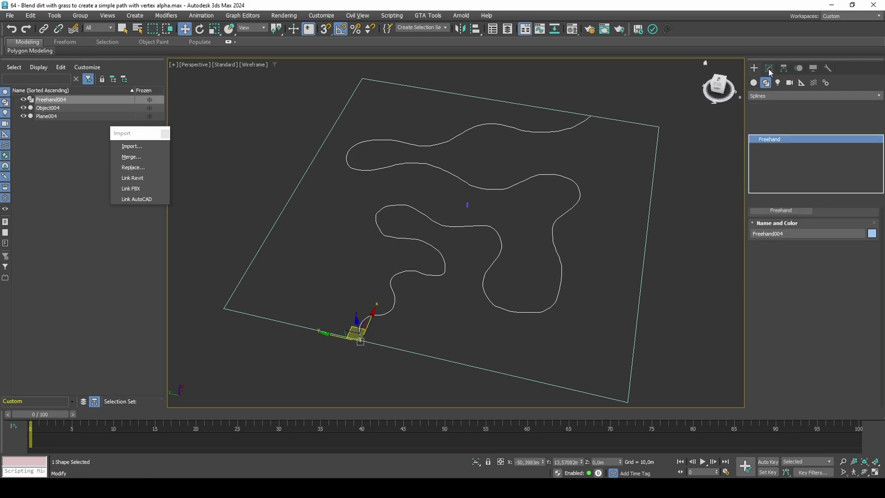
pyautogui.click(780, 93)
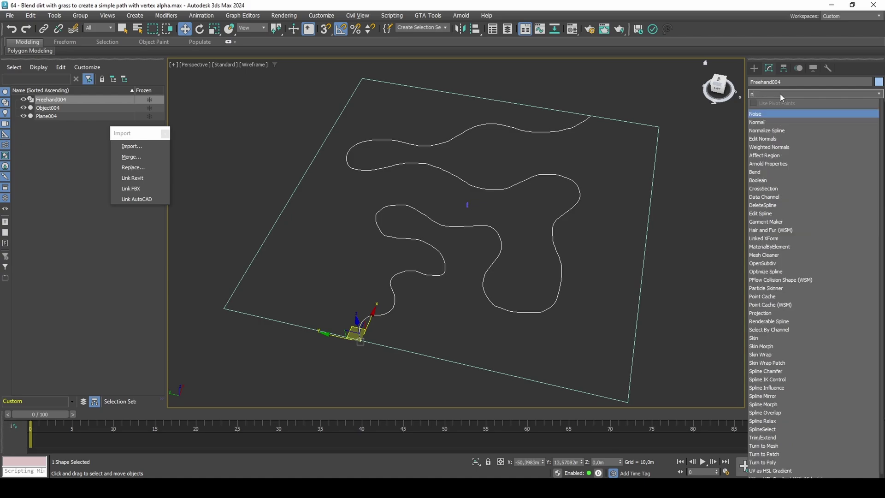
pyautogui.click(774, 127)
pyautogui.moveTo(870, 236); pyautogui.dragTo(864, 299)
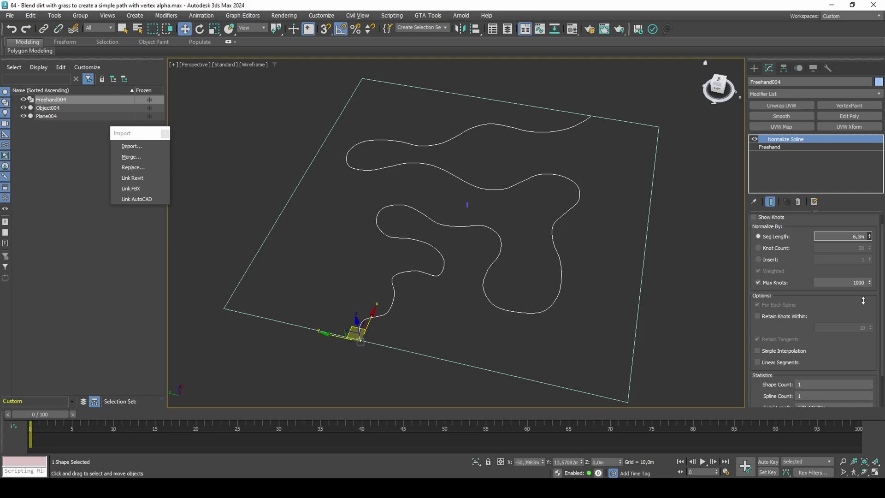
pyautogui.doubleClick(855, 236)
pyautogui.write('6')
pyautogui.press('Return')
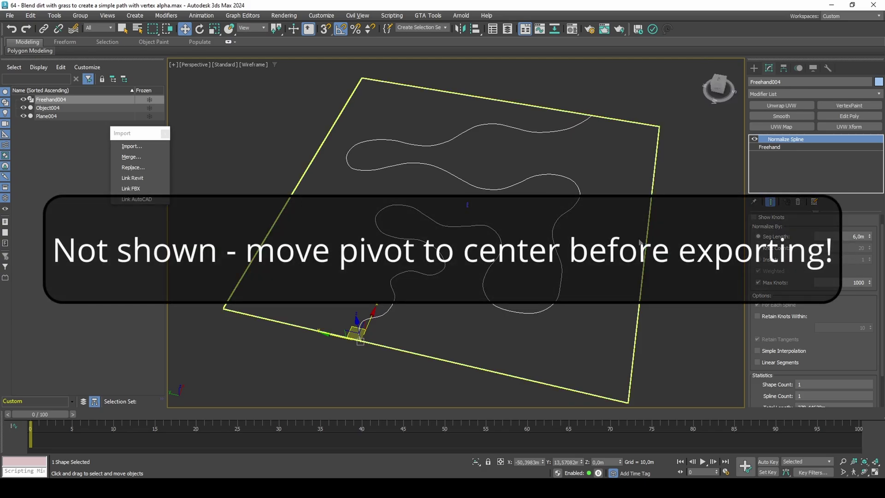
# Step: Add a Sweep modifier to the freehand path and return the view to shaded display
pyautogui.click(784, 94)
pyautogui.write('sw')
pyautogui.click(778, 113)
pyautogui.press('F3')
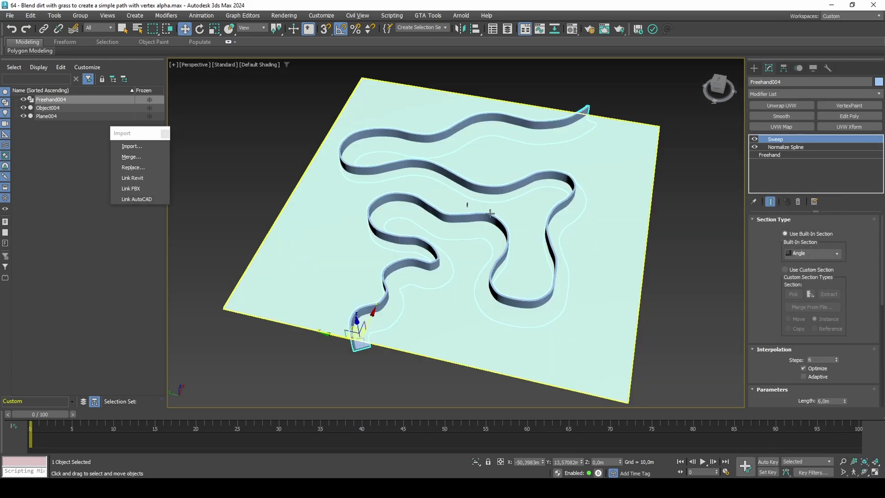
# Step: Draw a short two-point line beside the character and move it to X 0 and Y 0
pyautogui.scroll(5, 460, 233)
pyautogui.scroll(2, 460, 232)
pyautogui.click(755, 68)
pyautogui.click(766, 82)
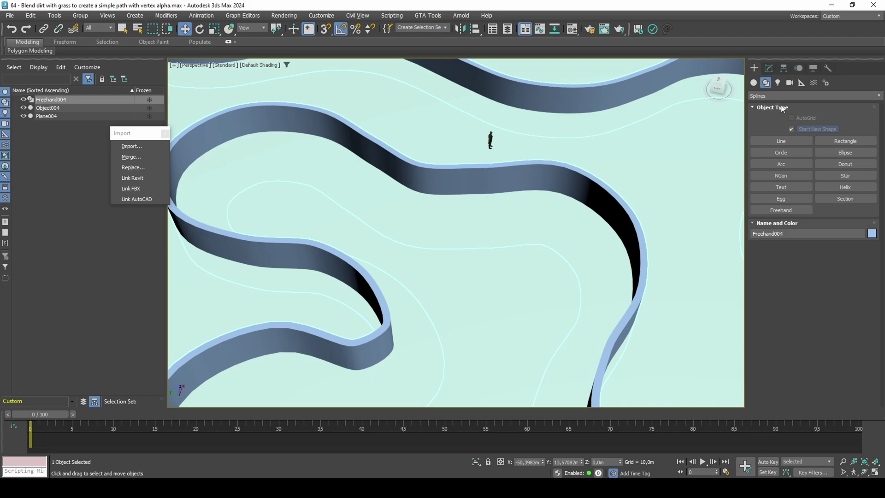
pyautogui.click(781, 140)
pyautogui.click(443, 131)
pyautogui.click(522, 136)
pyautogui.rightClick(521, 135)
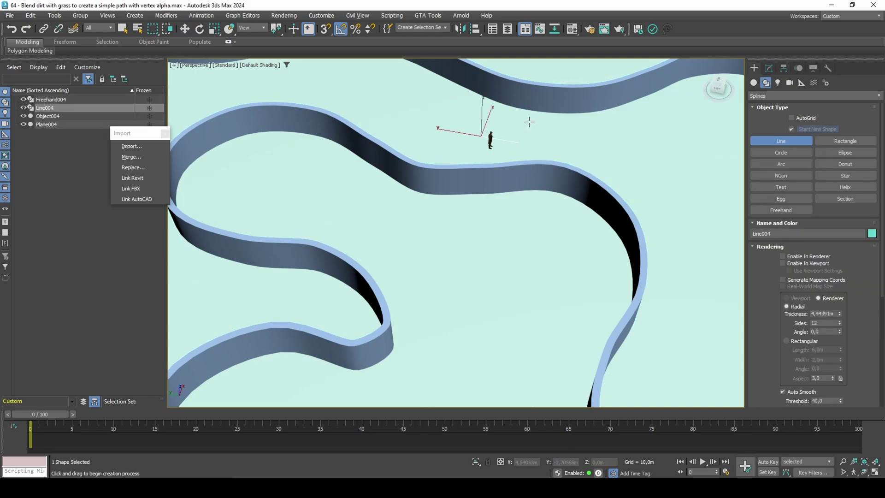
pyautogui.press('w')
pyautogui.rightClick(543, 462)
pyautogui.rightClick(581, 462)
# Step: Set the Y position of one end vertex of the short line to -1.25 m
pyautogui.scroll(2, 522, 139)
pyautogui.scroll(2, 522, 138)
pyautogui.moveTo(523, 138); pyautogui.dragTo(520, 181, button='middle')
pyautogui.press('1')
pyautogui.moveTo(558, 220); pyautogui.dragTo(515, 278)
pyautogui.doubleClick(558, 462)
pyautogui.write('-1,25')
pyautogui.press('Return')
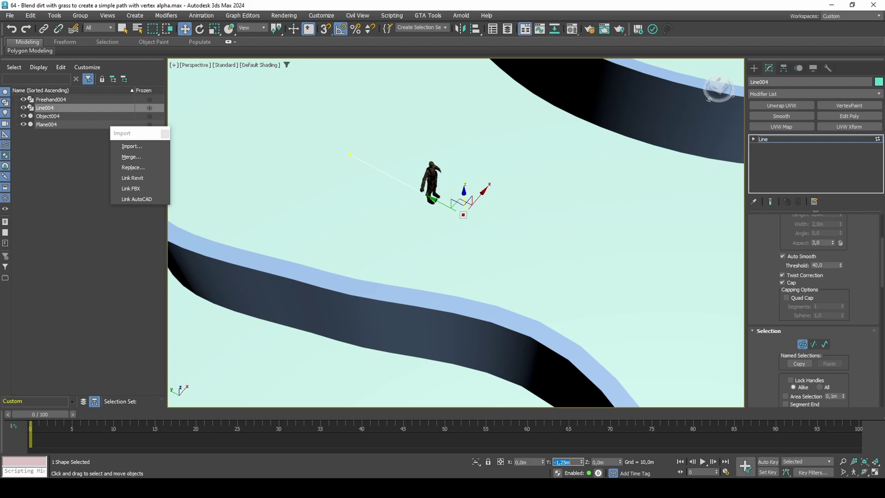
# Step: Set the Y position of the line's other end vertex to 1.25 m and leave vertex editing
pyautogui.click(350, 154)
pyautogui.doubleClick(573, 462)
pyautogui.write('1,25')
pyautogui.press('Return')
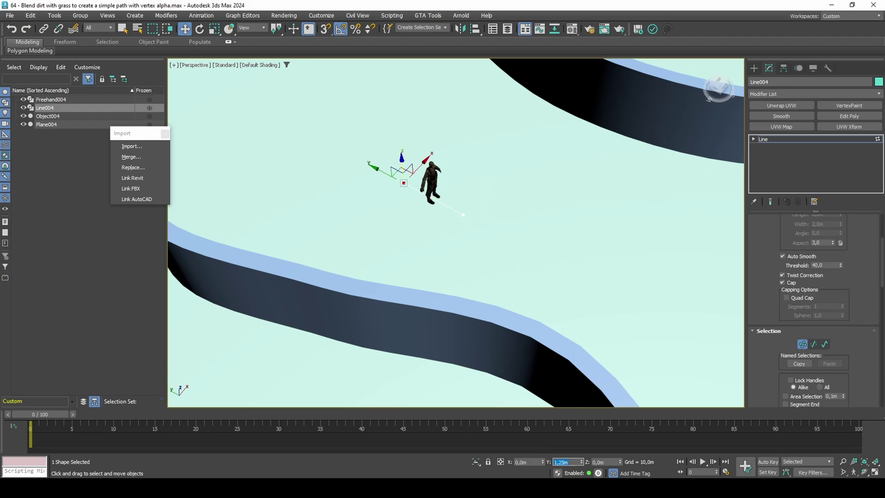
pyautogui.moveTo(521, 338); pyautogui.dragTo(545, 265, button='middle')
pyautogui.scroll(-5, 540, 275)
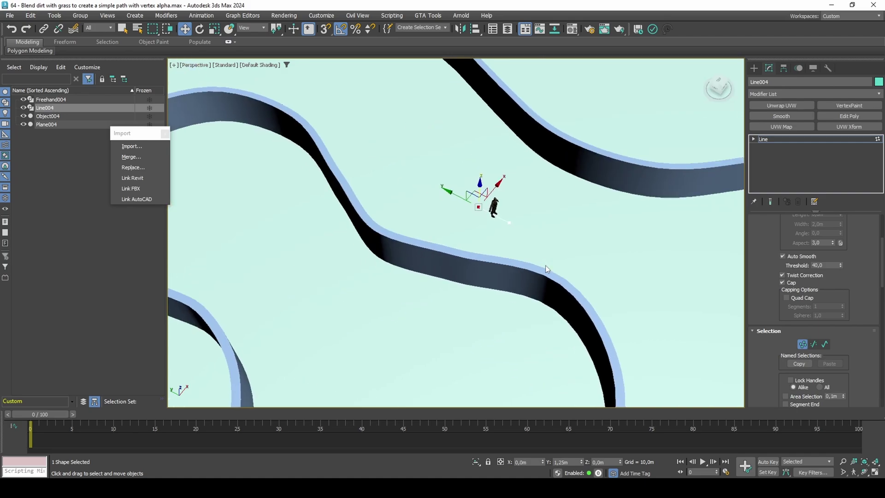
pyautogui.press('1')
# Step: Switch the path's Sweep to a custom section and pick the short line as an instanced section
pyautogui.click(538, 276)
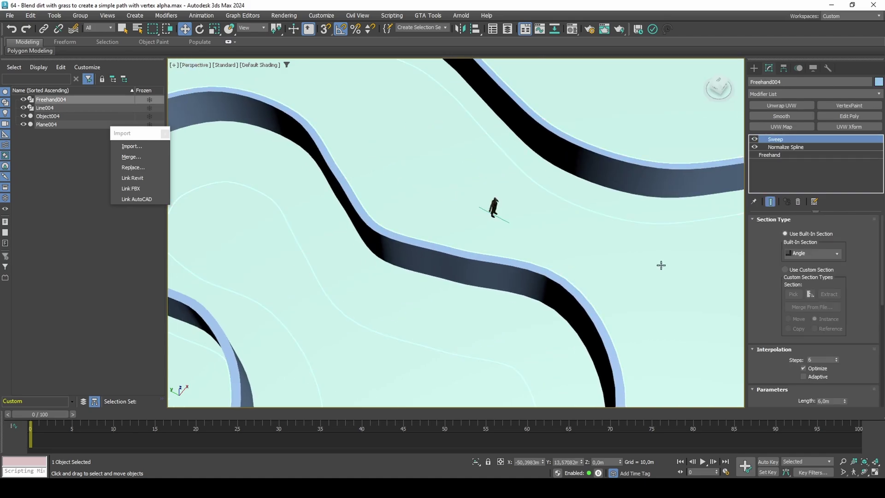
pyautogui.click(799, 271)
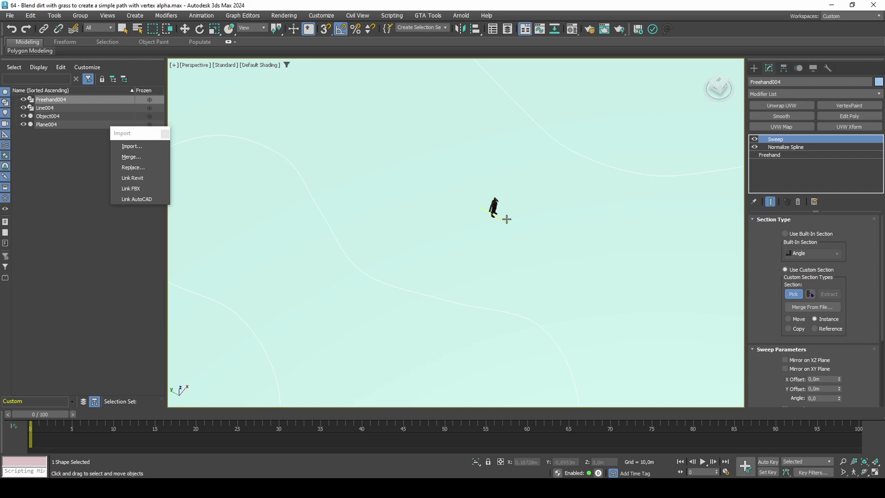
pyautogui.click(507, 219)
pyautogui.rightClick(506, 218)
pyautogui.press('Escape')
# Step: Rotate the section line's spline a quarter turn about Z so it lies along X, and reselect the swept path
pyautogui.click(503, 217)
pyautogui.press('3')
pyautogui.click(504, 218)
pyautogui.press('e')
pyautogui.moveTo(501, 245); pyautogui.dragTo(462, 243)
pyautogui.press('w')
pyautogui.moveTo(516, 246); pyautogui.dragTo(552, 247, button='middle')
pyautogui.press('3')
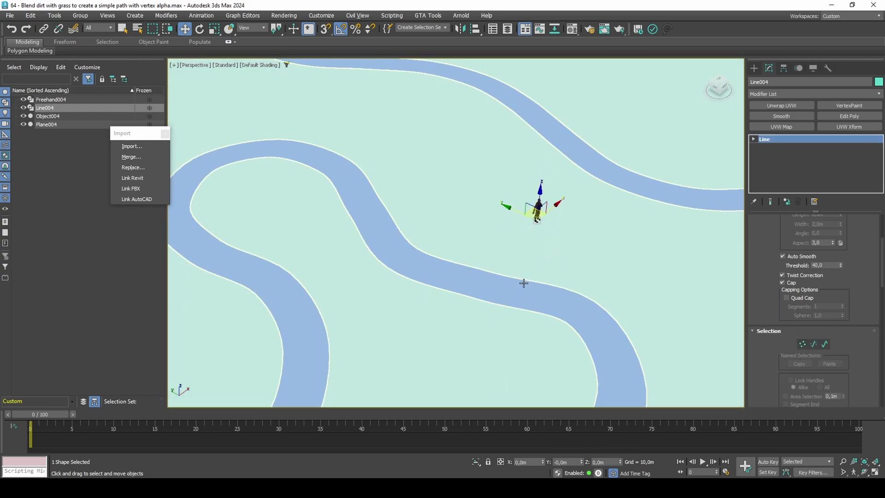
pyautogui.click(524, 283)
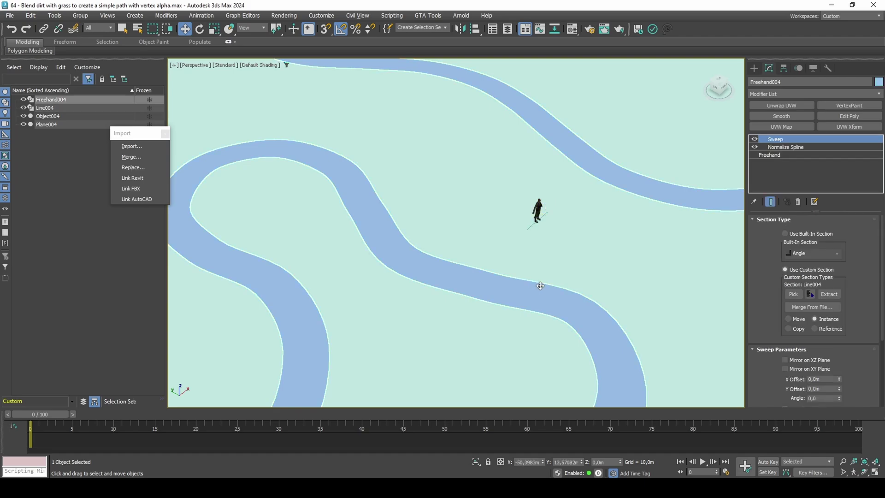
# Step: Convert the first sample material to Multi/Sub-Object, keeping the old material as a sub-material, and set the number of sub-materials to 2
pyautogui.scroll(-5, 759, 319)
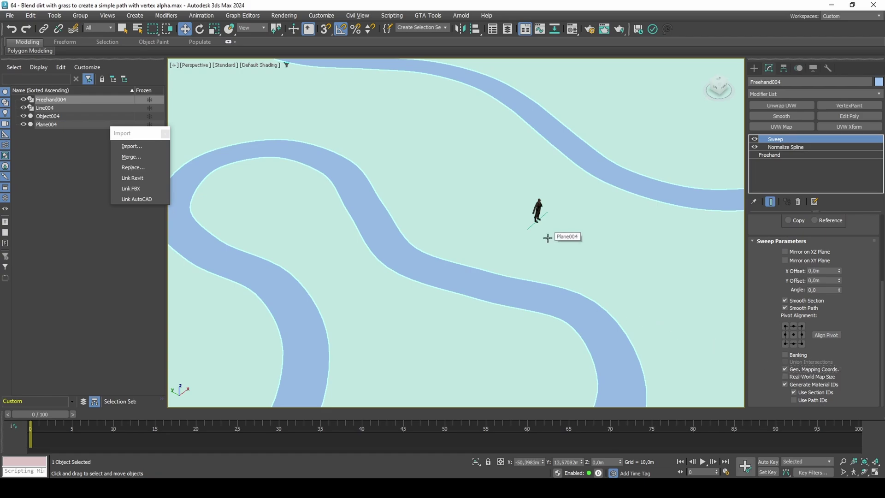
pyautogui.press('m')
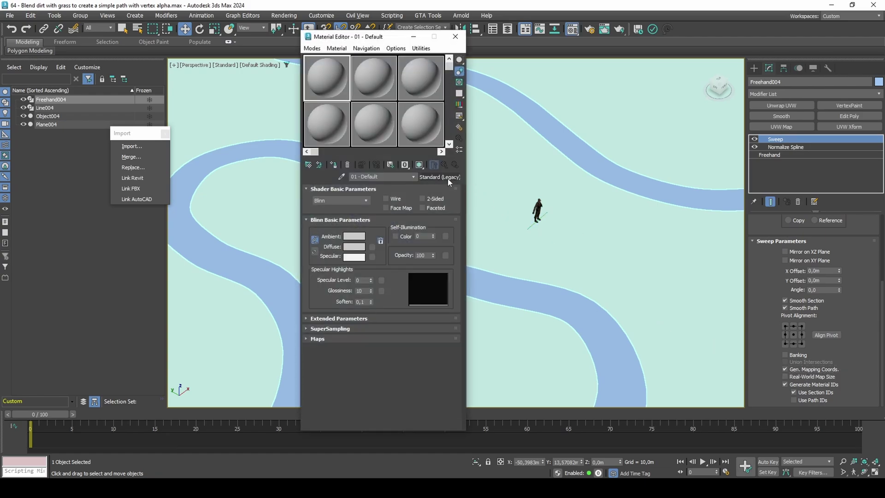
pyautogui.click(449, 178)
pyautogui.doubleClick(402, 269)
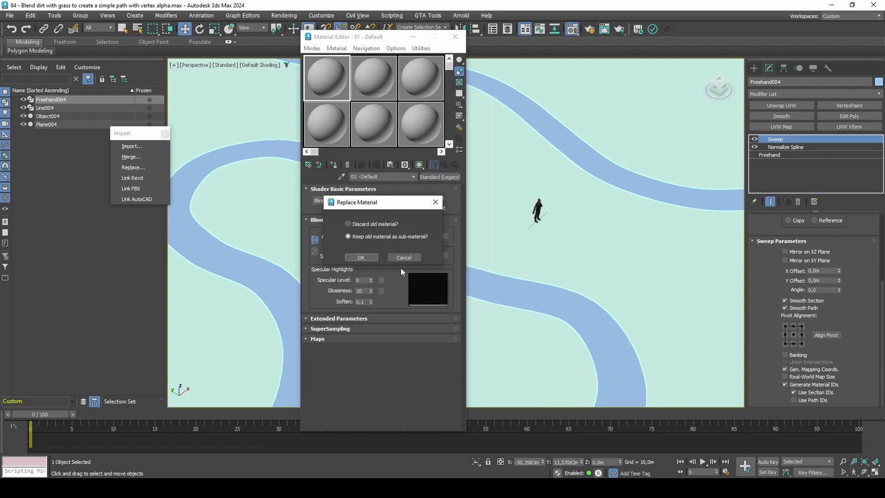
pyautogui.click(374, 258)
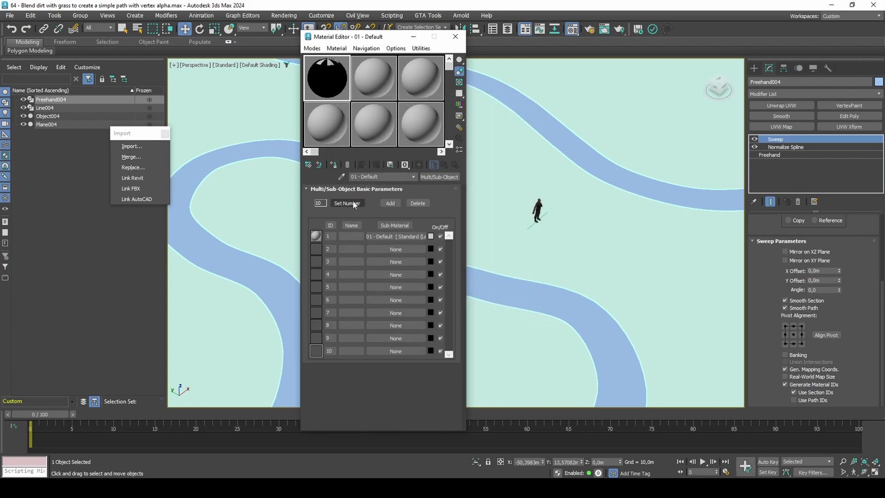
pyautogui.click(355, 205)
pyautogui.write('2')
pyautogui.click(424, 231)
# Step: Load Grass_128HV.png from the Extra contents folder into sub-material 1 and dirt64b2.png into sub-material 2
pyautogui.click(104, 487)
pyautogui.moveTo(530, 211); pyautogui.dragTo(408, 236)
pyautogui.moveTo(489, 217); pyautogui.dragTo(412, 248)
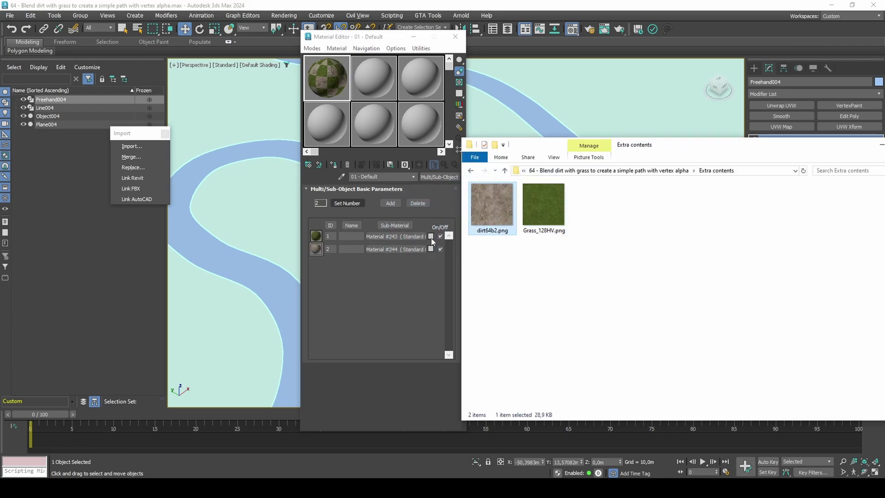
# Step: Set the grass sub-material's colour to pure white (FFFFFF) and copy that colour to the dirt sub-material
pyautogui.click(430, 236)
pyautogui.click(195, 204)
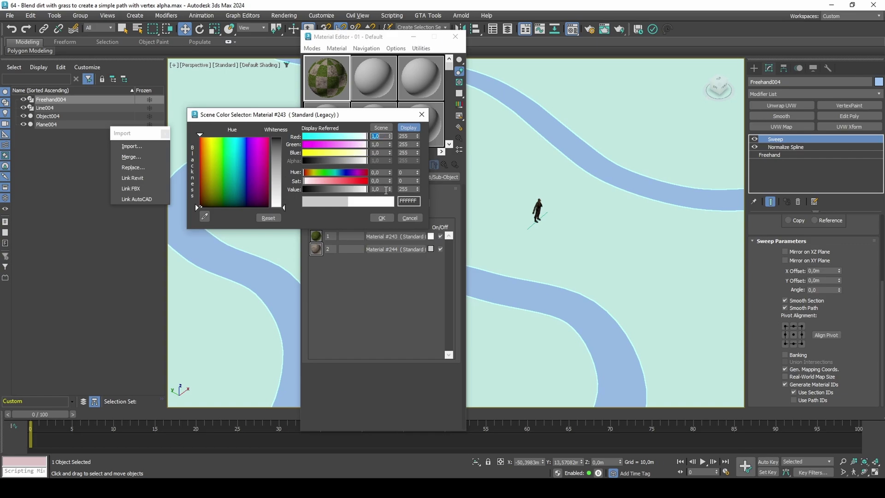
pyautogui.click(382, 218)
pyautogui.rightClick(430, 236)
pyautogui.click(450, 241)
pyautogui.rightClick(430, 249)
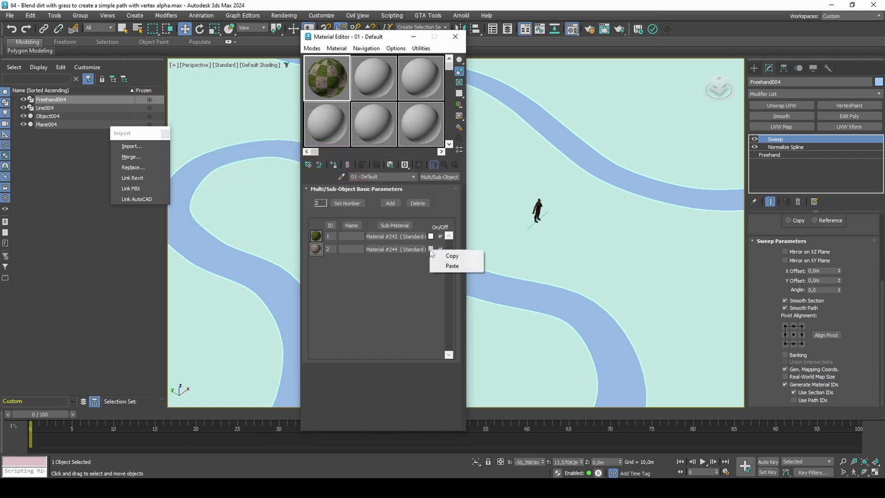
pyautogui.click(452, 265)
pyautogui.keyDown('ctrl'); pyautogui.click(494, 242); pyautogui.keyUp('ctrl')
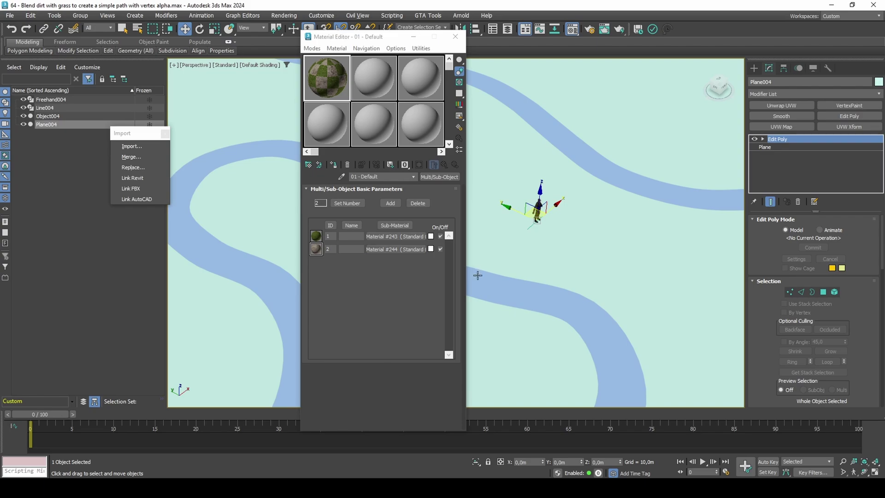
pyautogui.click(335, 165)
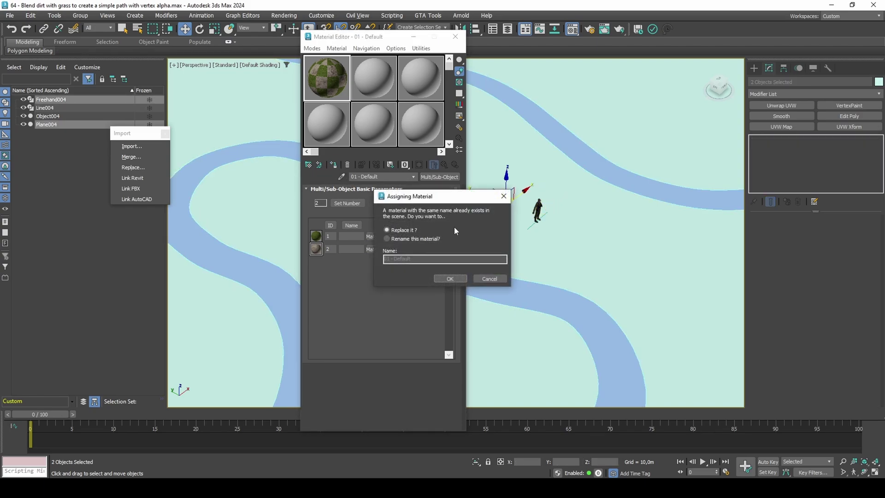
pyautogui.click(490, 279)
# Step: Rename the material 01 - Defaultaaa and assign it to the ground plane and the swept path
pyautogui.click(500, 251)
pyautogui.click(387, 177)
pyautogui.write('aaa')
pyautogui.click(333, 165)
pyautogui.click(475, 282)
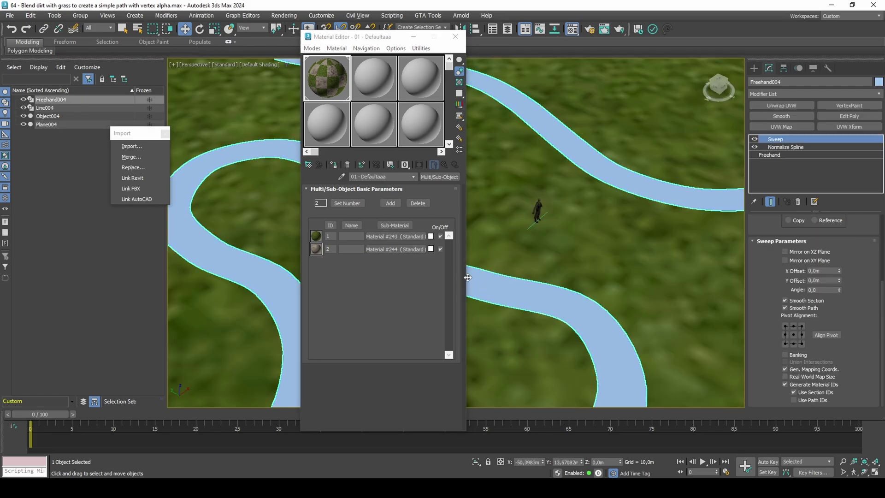
pyautogui.click(337, 165)
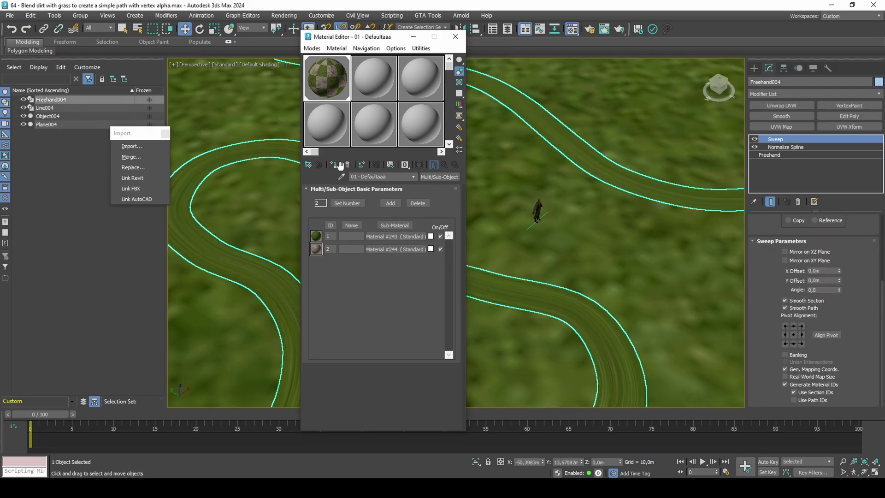
# Step: Set the material ID of the short section line's segment to 2 and leave segment editing
pyautogui.click(530, 227)
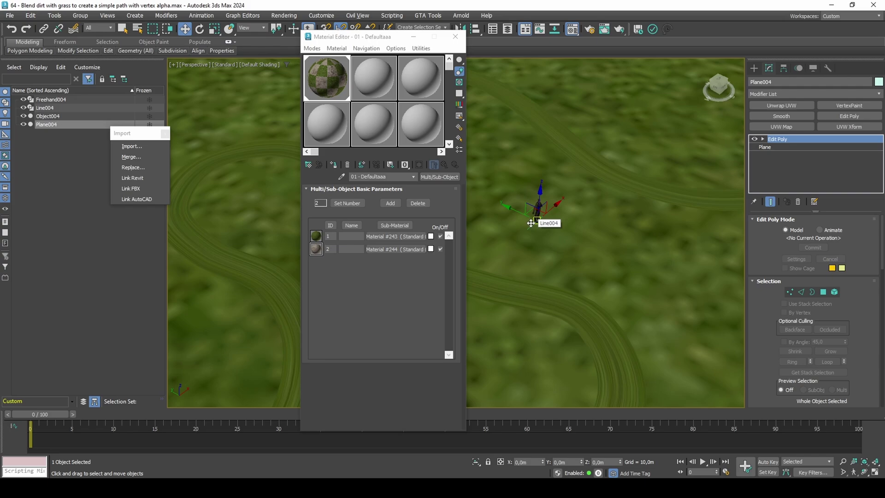
pyautogui.click(527, 227)
pyautogui.press('2')
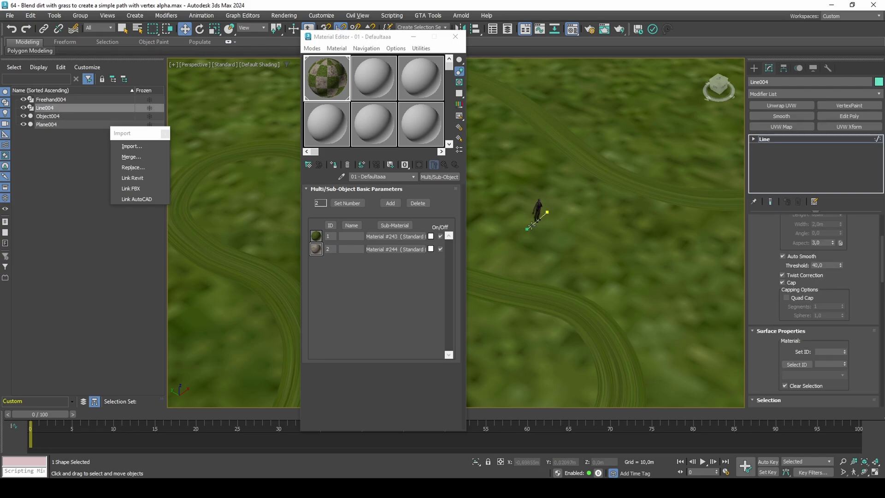
pyautogui.click(844, 350)
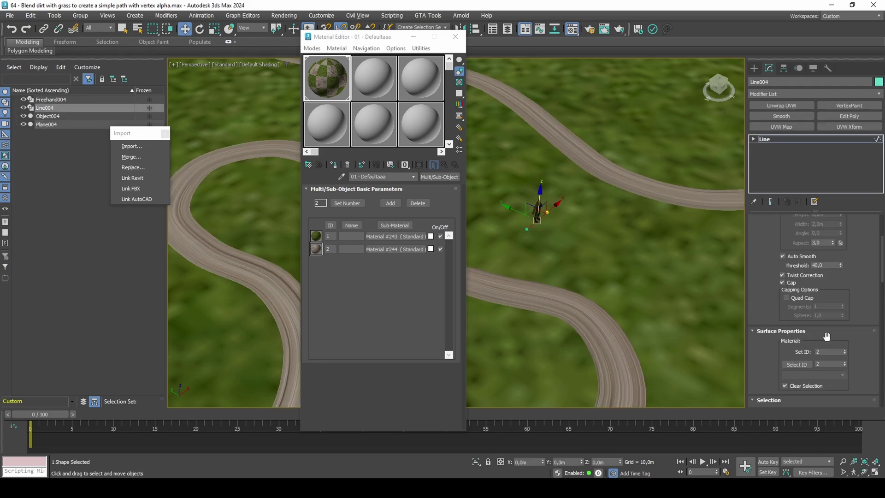
pyautogui.press('2')
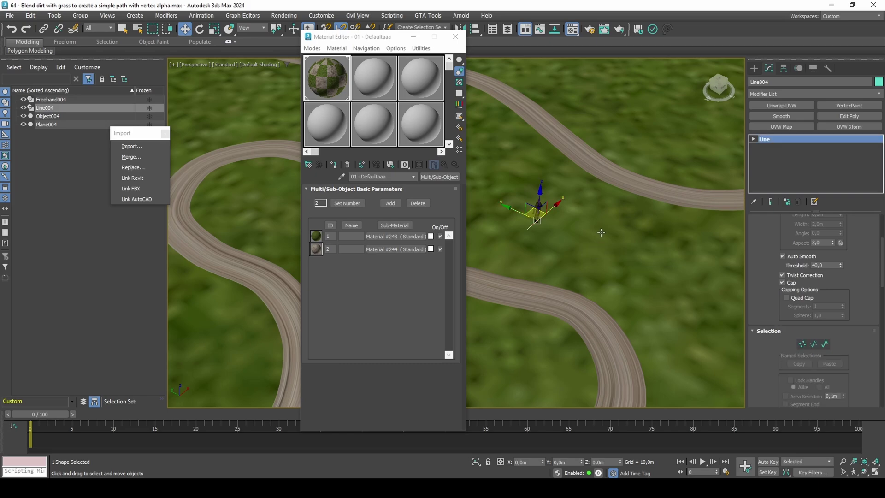
# Step: Add a UVW Xform modifier to the ground plane with U Tile and V Tile set to 32
pyautogui.click(601, 233)
pyautogui.click(845, 127)
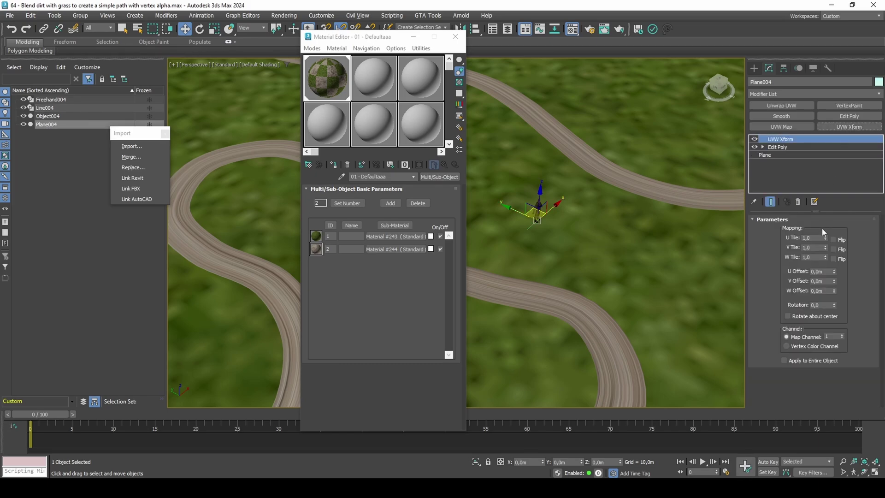
pyautogui.click(814, 241)
pyautogui.write('32')
pyautogui.click(815, 247)
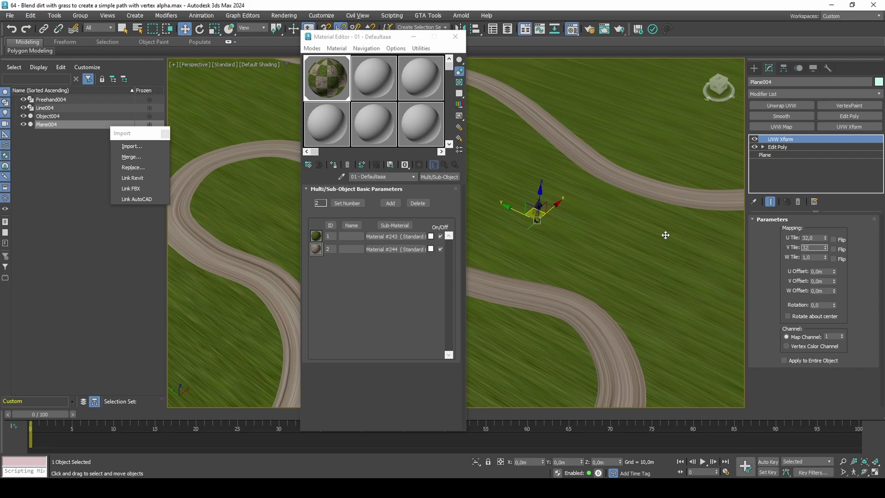
# Step: Switch off the path's Sweep modifier, close the material editor and measure the bare spline's length
pyautogui.click(581, 289)
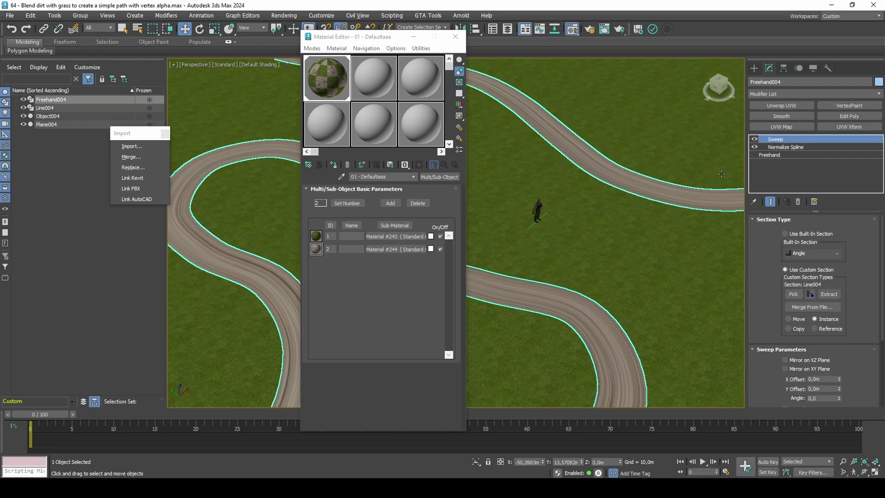
pyautogui.click(754, 139)
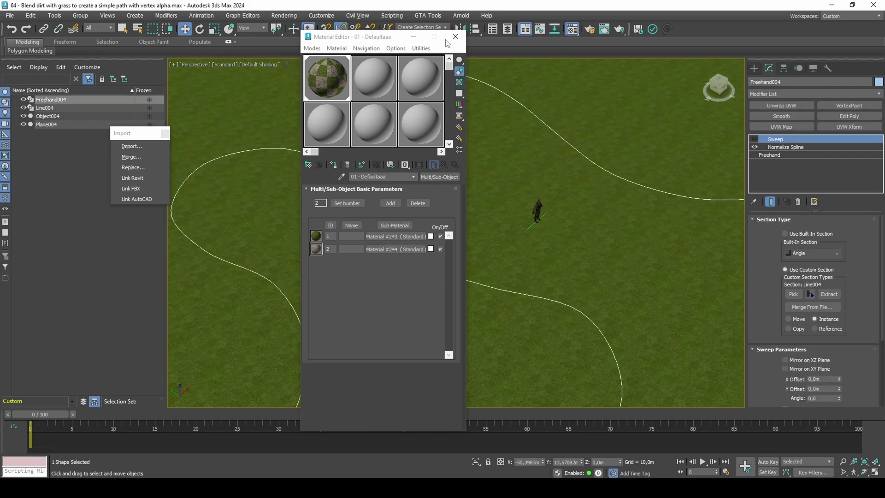
pyautogui.click(455, 36)
pyautogui.click(828, 70)
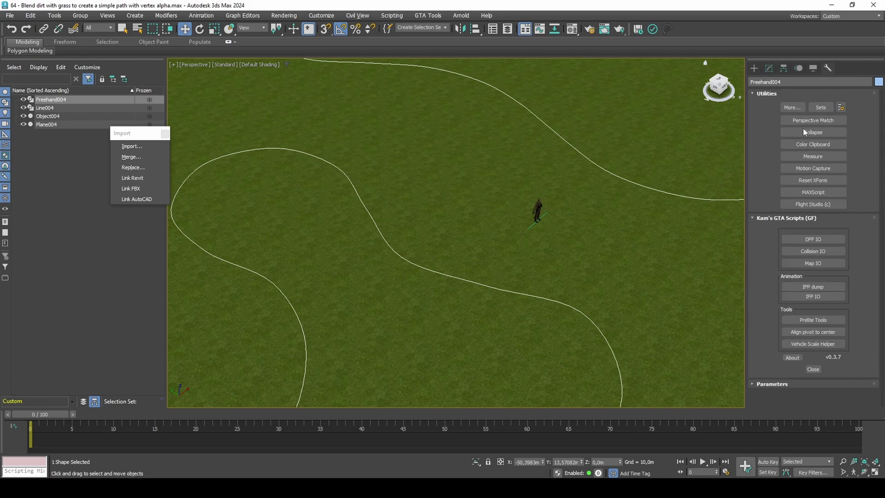
pyautogui.click(796, 156)
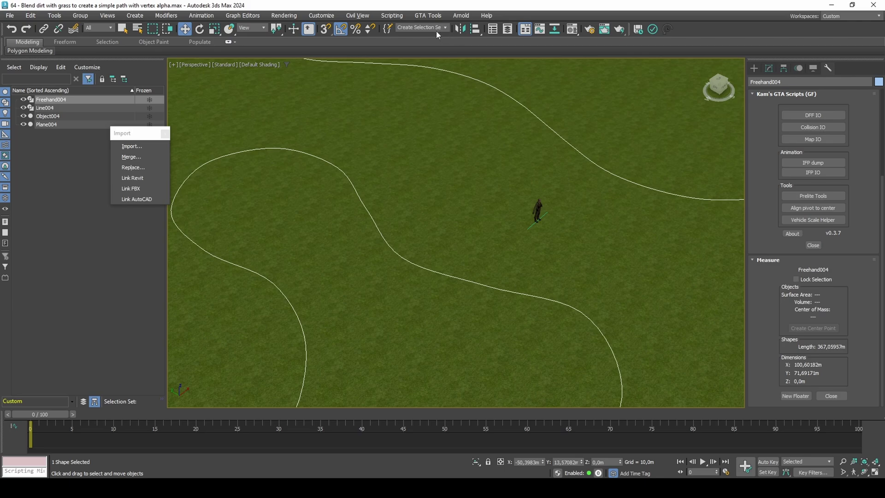
# Step: Enter the length 367,05957 in the Scripting Listener and copy it for reuse
pyautogui.click(392, 15)
pyautogui.click(424, 146)
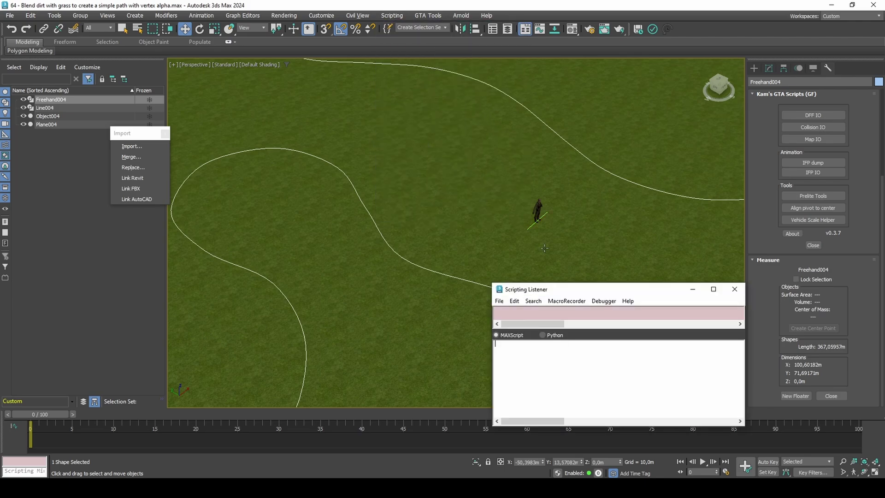
pyautogui.write('367')
pyautogui.hotkey('ctrl', 'a')
pyautogui.hotkey('ctrl', 'c')
# Step: Switch the Sweep back on and add a UVW Xform to the path with U Tile 2,5 and V Tile 367,05957
pyautogui.click(769, 68)
pyautogui.click(755, 139)
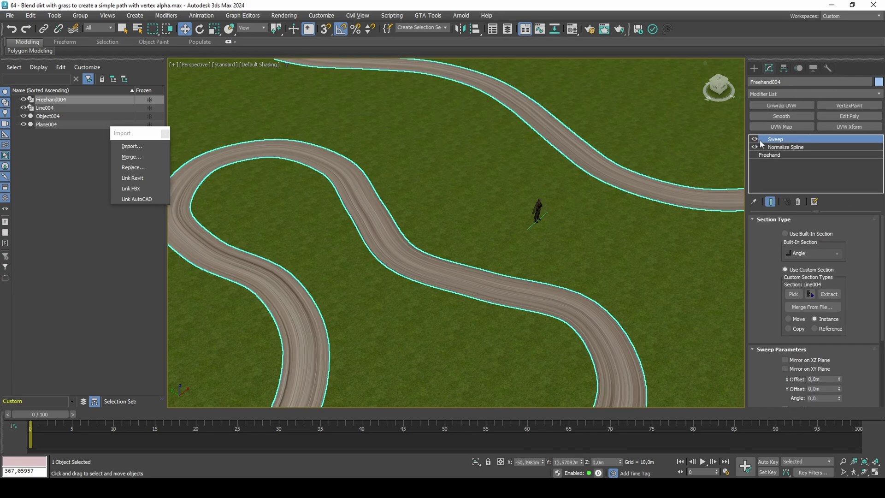
pyautogui.click(848, 126)
pyautogui.click(803, 237)
pyautogui.write('2,5')
pyautogui.press('Return')
pyautogui.press('Tab')
pyautogui.hotkey('ctrl', 'v')
pyautogui.press('Return')
# Step: Add an Edit Poly modifier to the path, show edged faces, and select the full ring of edges running across it
pyautogui.moveTo(636, 282); pyautogui.dragTo(635, 268, button='middle')
pyautogui.scroll(10, 606, 308)
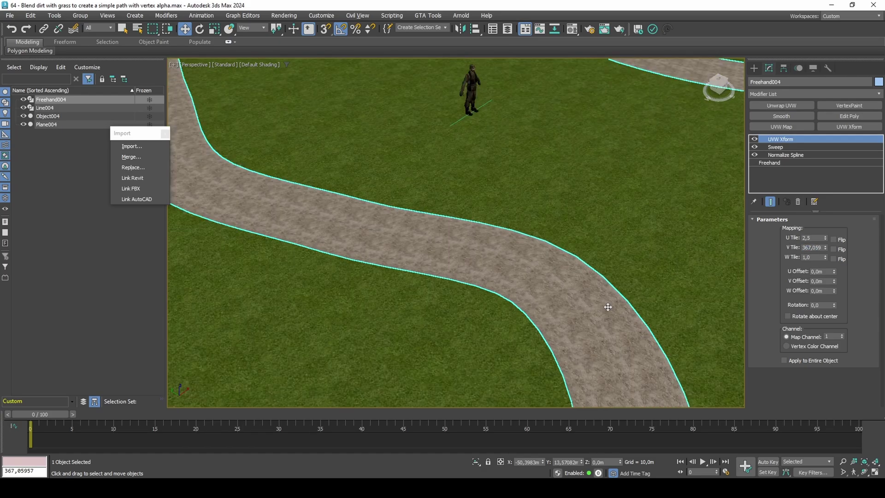
pyautogui.scroll(-10, 603, 291)
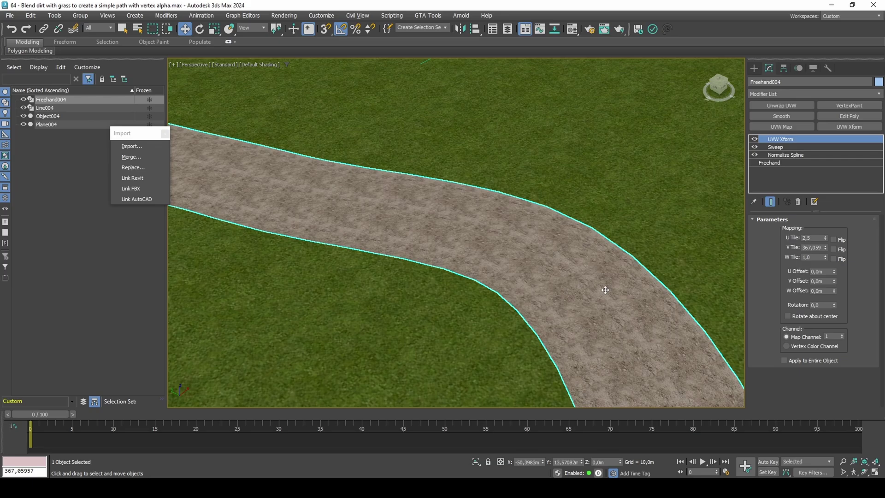
pyautogui.moveTo(602, 286); pyautogui.dragTo(573, 273, button='middle')
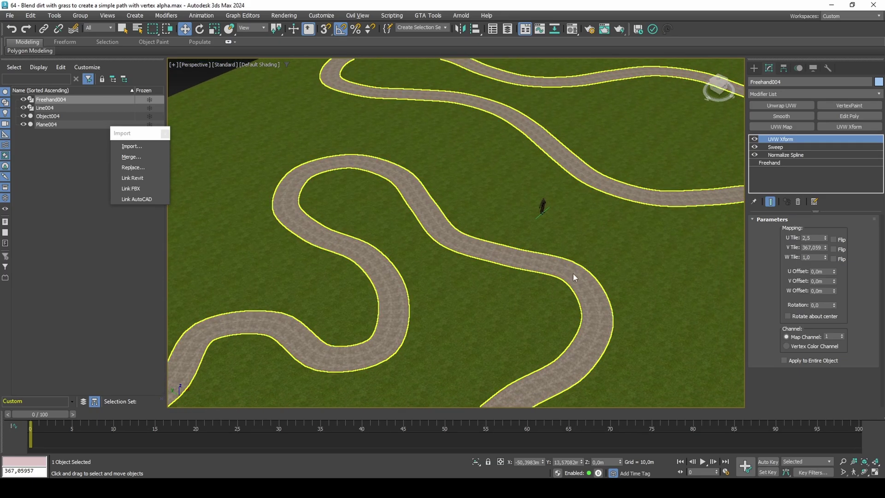
pyautogui.scroll(6, 503, 253)
pyautogui.moveTo(503, 252); pyautogui.dragTo(549, 273, button='middle')
pyautogui.click(837, 116)
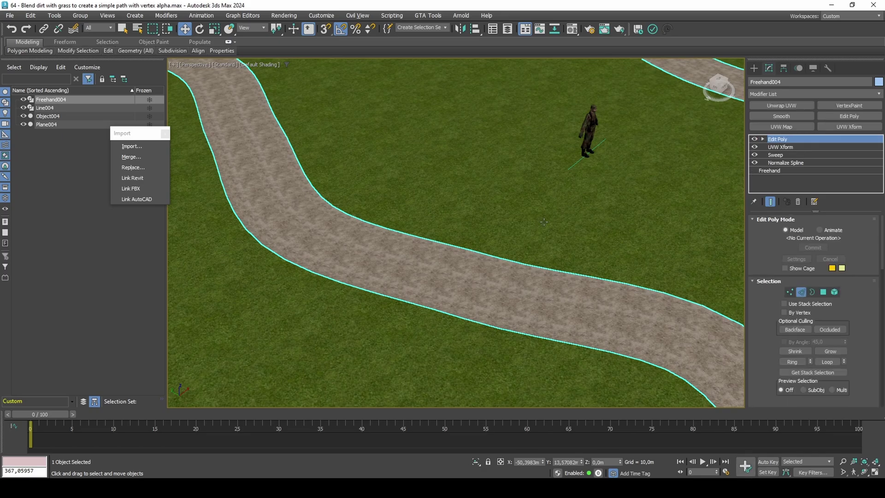
pyautogui.press('2')
pyautogui.press('F4')
pyautogui.click(456, 280)
pyautogui.hotkey('alt', 'r')
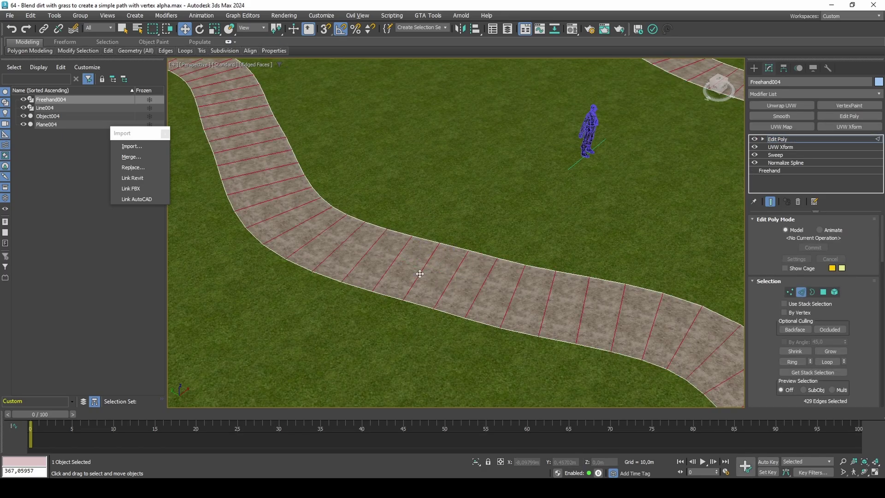
# Step: Connect the selected cross edges with 2 segments and a pinch of 70
pyautogui.scroll(-3, 778, 322)
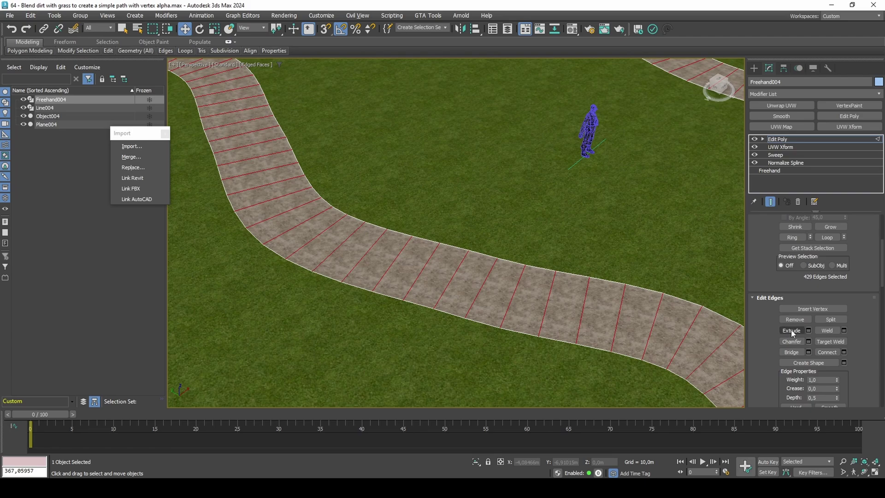
pyautogui.click(844, 352)
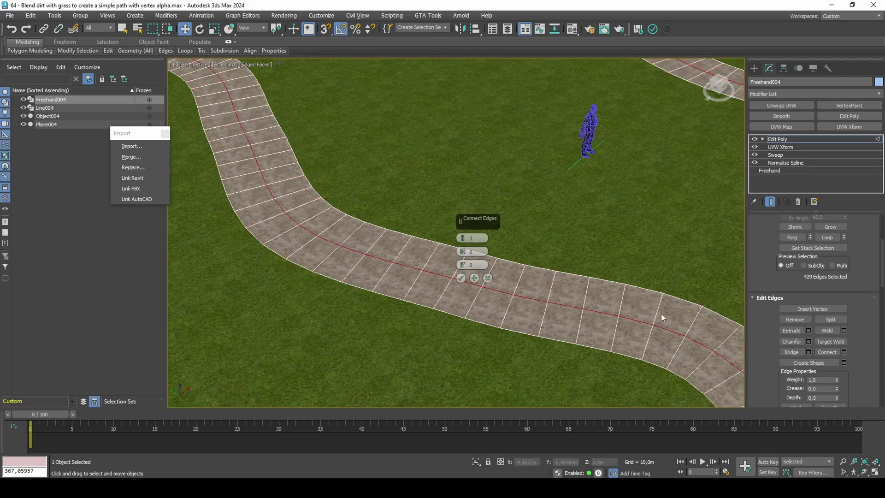
pyautogui.click(466, 240)
pyautogui.moveTo(463, 252); pyautogui.dragTo(475, 170)
pyautogui.scroll(2, 532, 274)
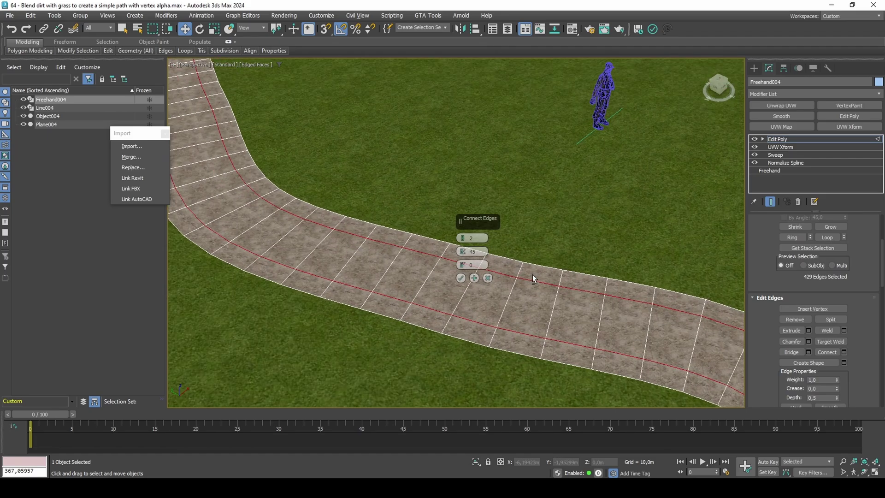
pyautogui.moveTo(465, 250); pyautogui.dragTo(469, 235)
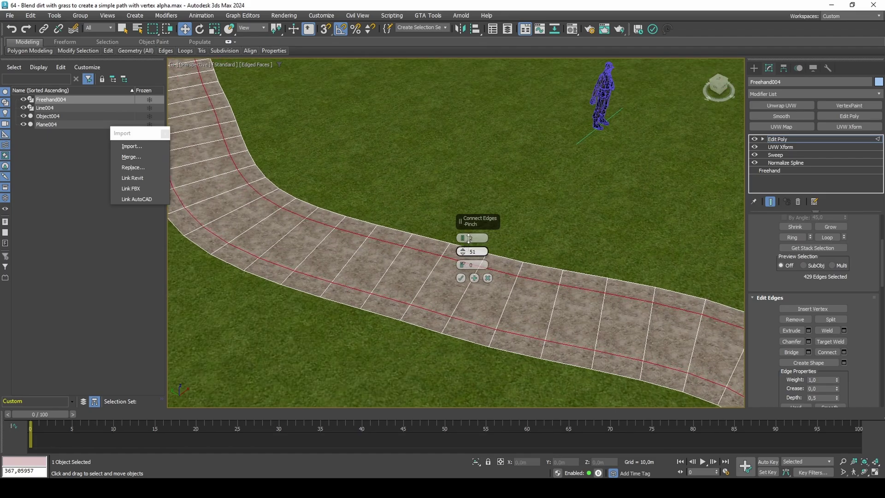
pyautogui.moveTo(469, 240); pyautogui.dragTo(479, 203)
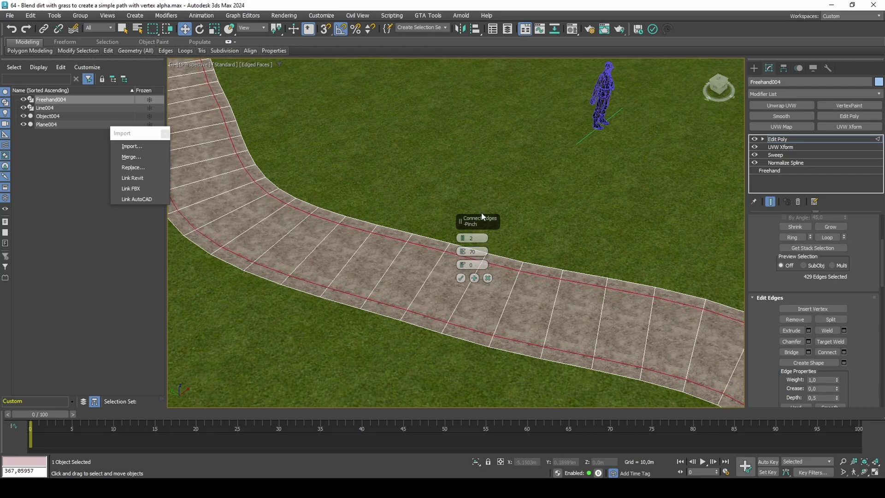
pyautogui.click(461, 278)
# Step: Select both outer edge loops of the dirt path and apply a vertical Z offset to them
pyautogui.doubleClick(479, 252)
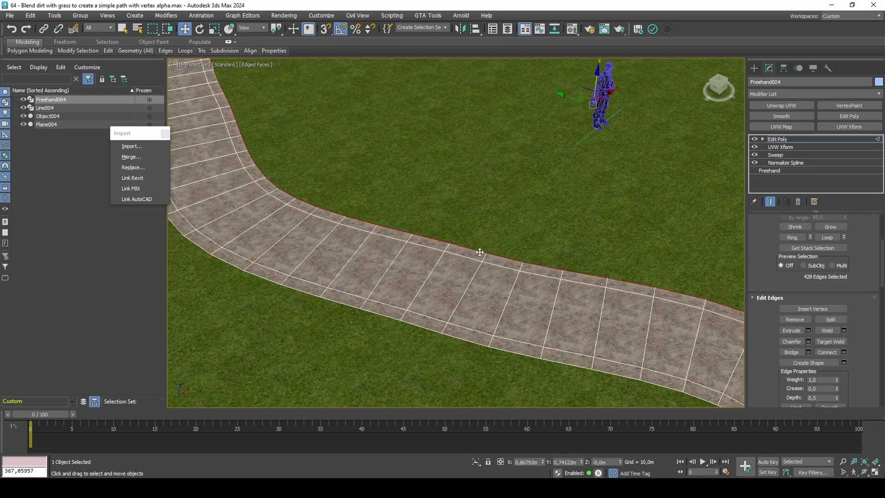
pyautogui.keyDown('ctrl'); pyautogui.doubleClick(435, 329); pyautogui.keyUp('ctrl')
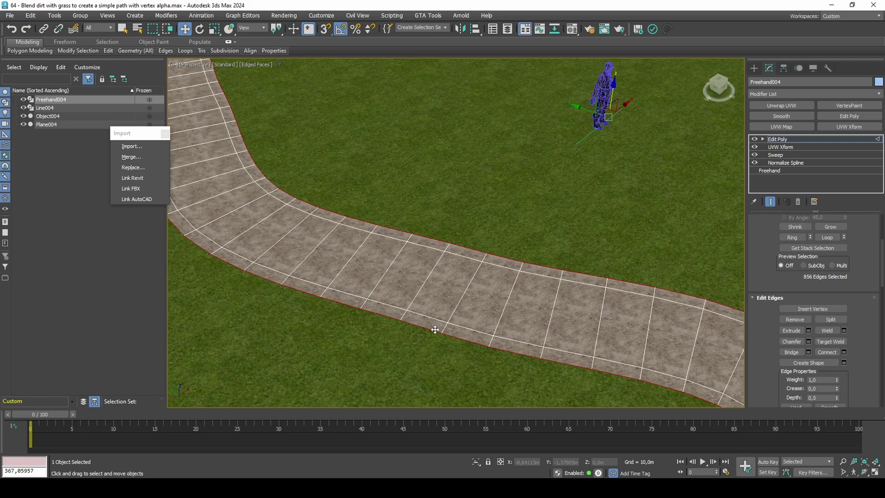
pyautogui.press('F12')
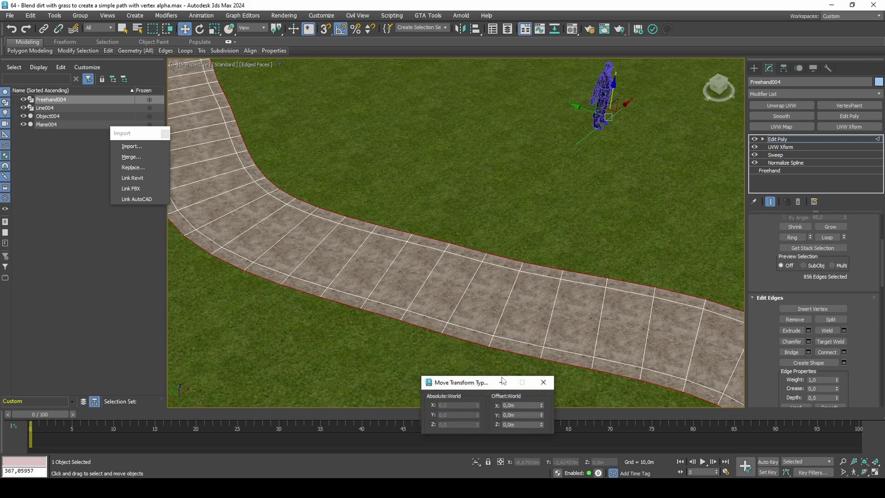
pyautogui.doubleClick(522, 424)
pyautogui.press('Return')
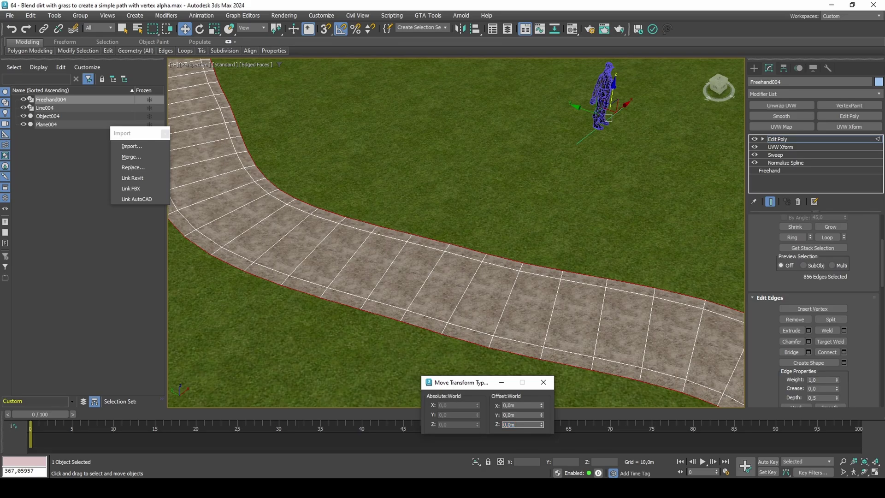
# Step: Clone the path as a copy and remove the copy's Edit Poly and UVW Xform modifiers
pyautogui.press('2')
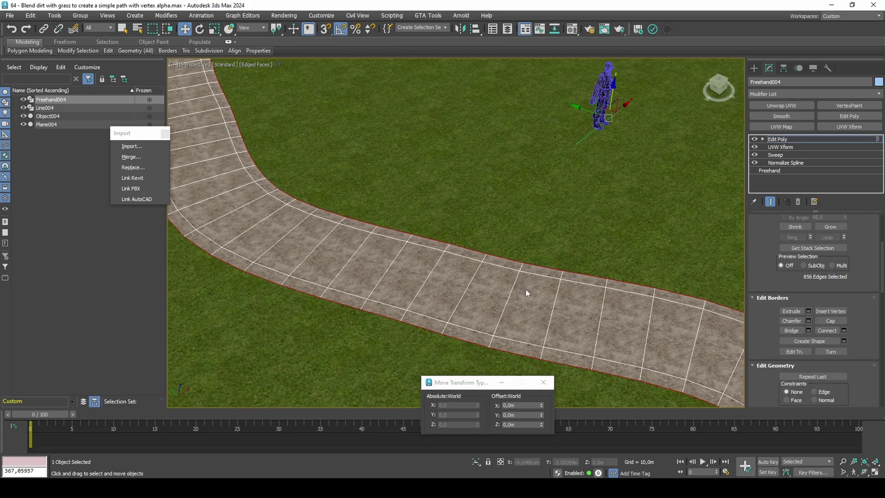
pyautogui.rightClick(525, 289)
pyautogui.click(539, 374)
pyautogui.click(417, 278)
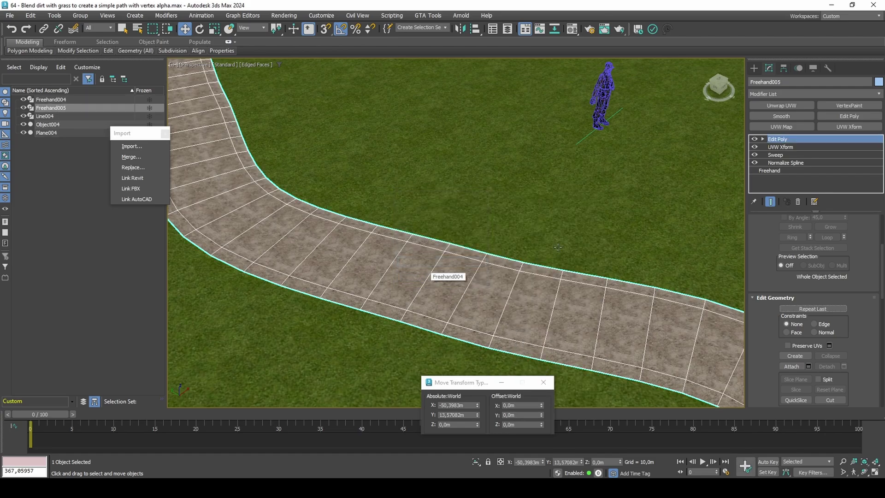
pyautogui.click(798, 204)
pyautogui.click(798, 204)
# Step: Clone the path's profile line beside the human figure as an independent copy named Line005
pyautogui.keyDown('alt'); pyautogui.moveTo(595, 231); pyautogui.dragTo(569, 168, button='middle'); pyautogui.keyUp('alt')
pyautogui.click(556, 162)
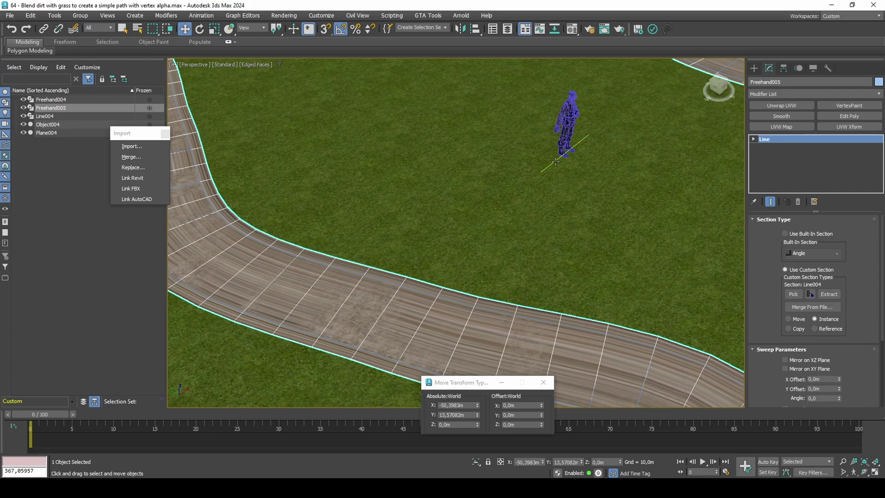
pyautogui.rightClick(555, 163)
pyautogui.click(568, 239)
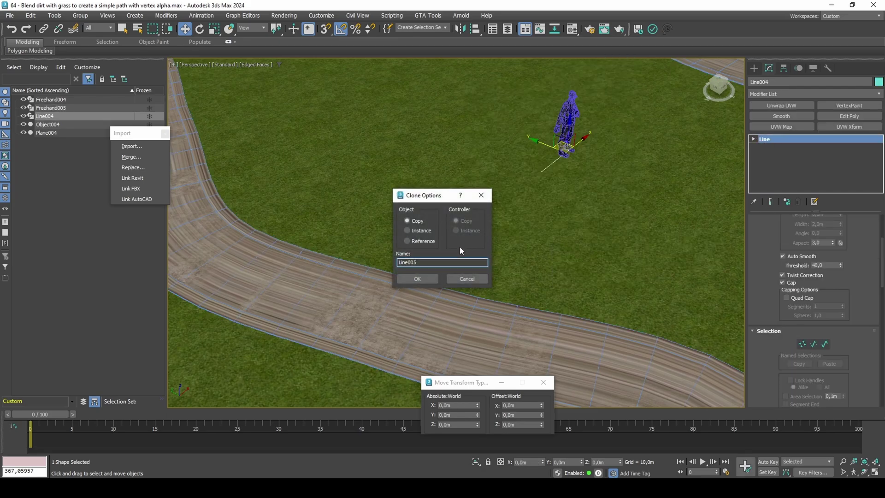
pyautogui.click(428, 274)
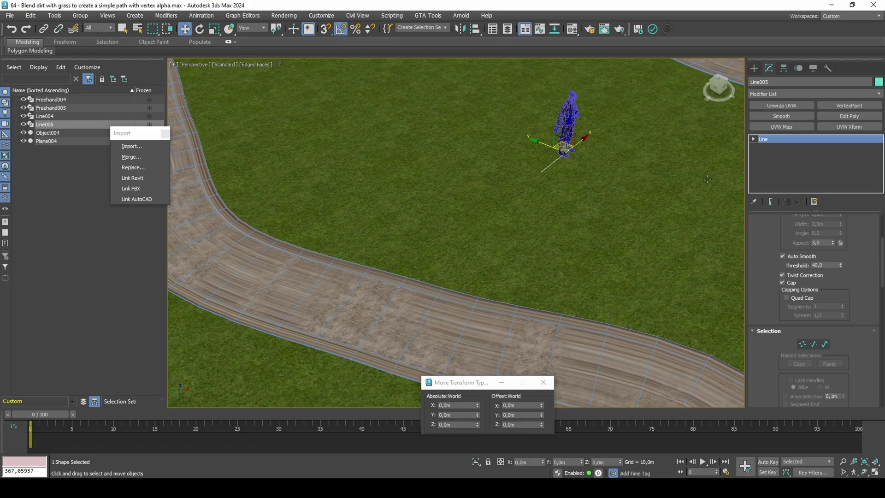
# Step: Widen the copied profile line by moving its end vertices outward, using 1,5 for the X position
pyautogui.doubleClick(525, 462)
pyautogui.write('1,5')
pyautogui.press('Return')
pyautogui.hotkey('ctrl', 'z')
pyautogui.click(526, 461)
pyautogui.press('BackSpace')
pyautogui.press('Return')
pyautogui.press('1')
# Step: Assign the widened Line005 as the custom sweep section of the path copy
pyautogui.click(555, 314)
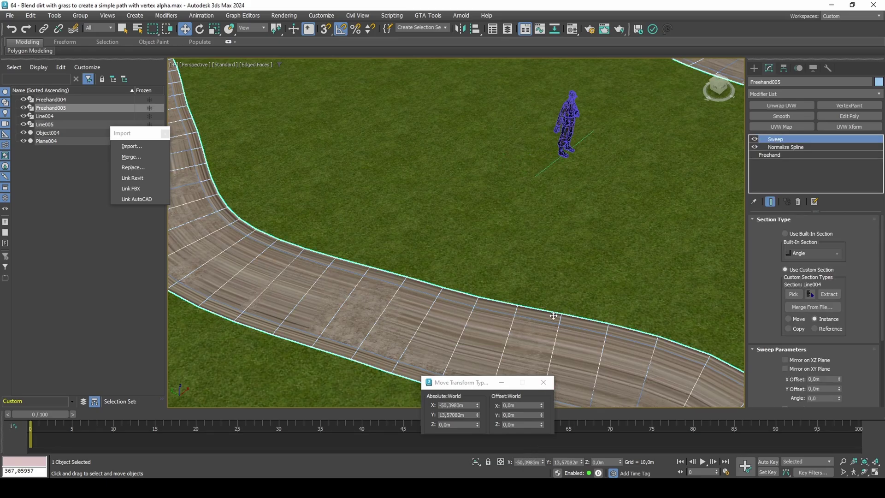
pyautogui.click(792, 295)
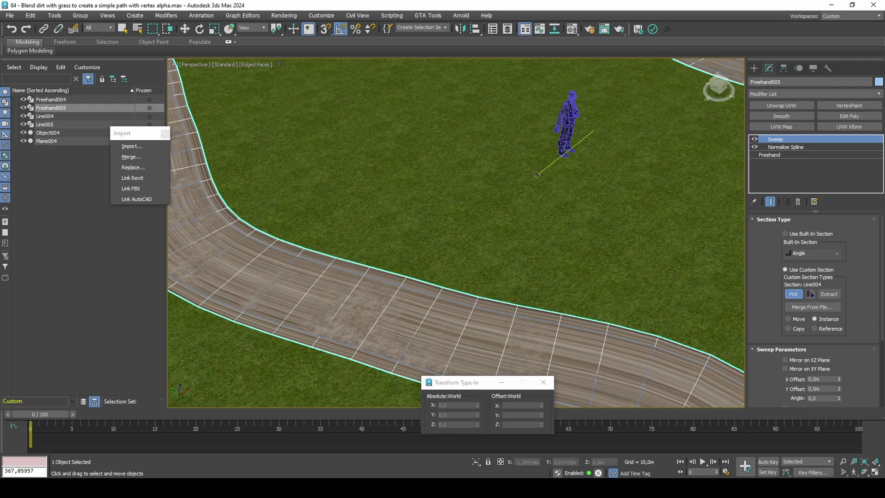
pyautogui.click(537, 175)
pyautogui.rightClick(537, 175)
pyautogui.click(534, 176)
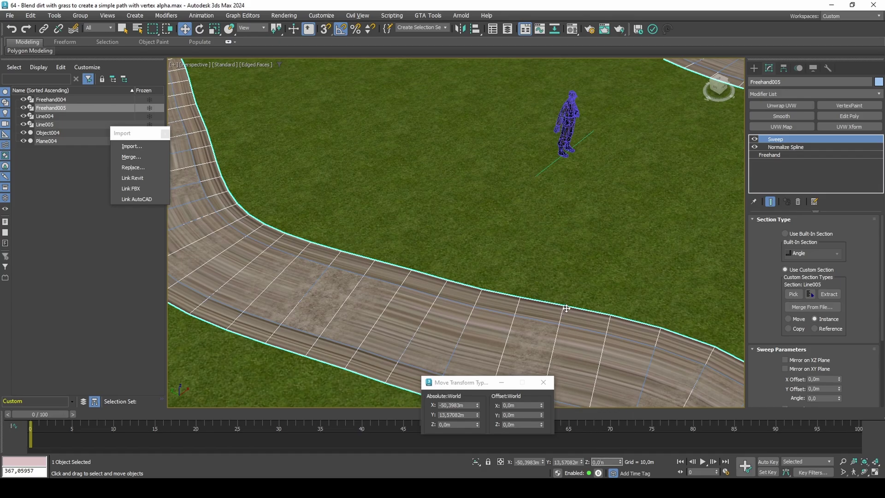
# Step: Add an Edit Poly modifier to the path copy and raise all its polygons to Z 0,03
pyautogui.click(834, 115)
pyautogui.press('4')
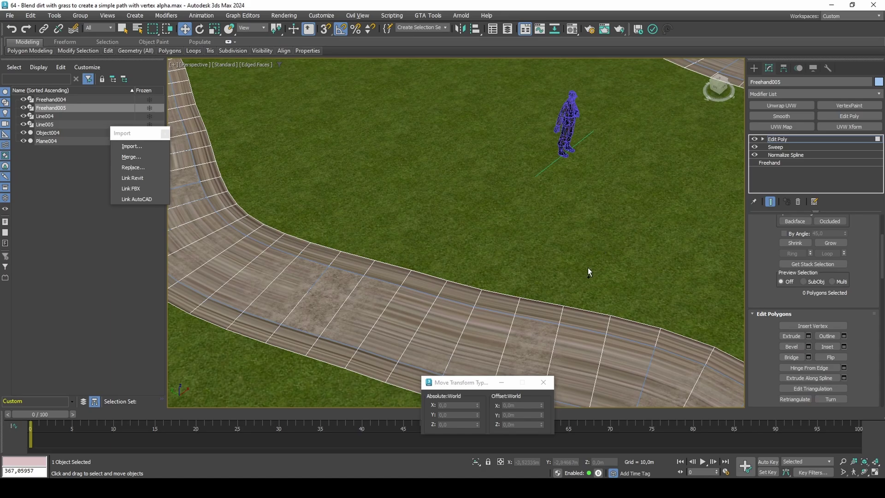
pyautogui.hotkey('ctrl', 'a')
pyautogui.moveTo(603, 465); pyautogui.dragTo(563, 457)
pyautogui.write('0,03')
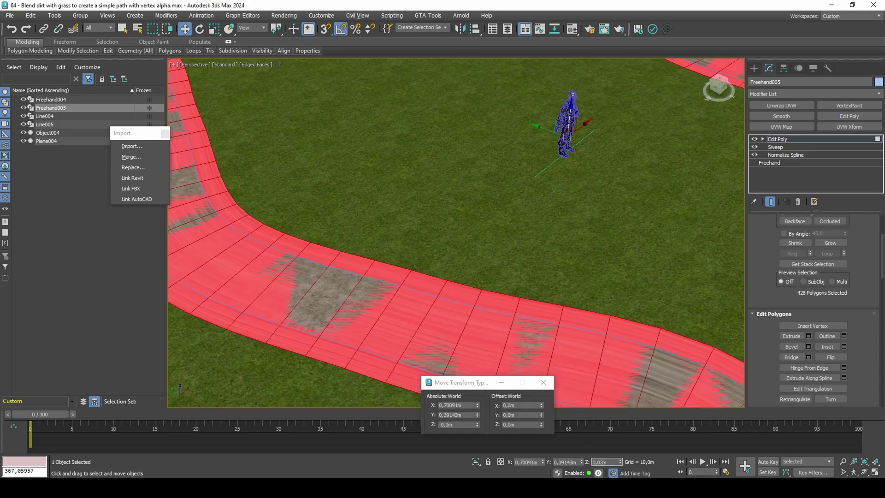
pyautogui.press('Return')
pyautogui.press('4')
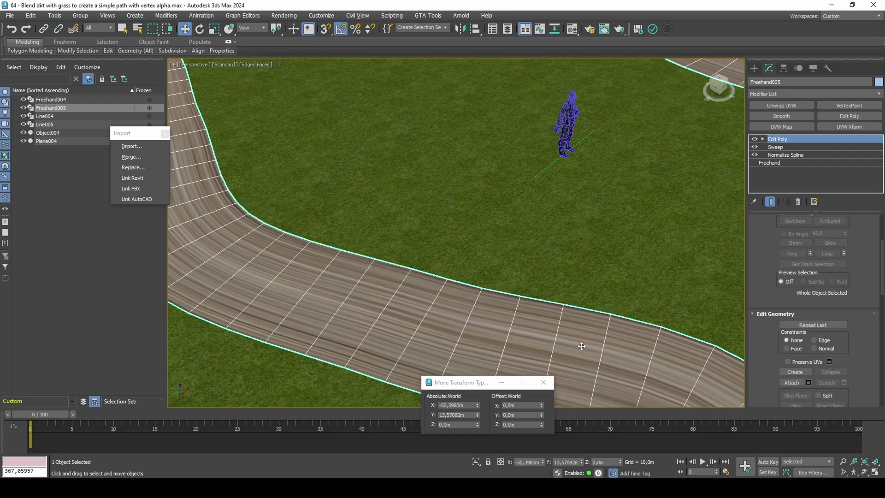
# Step: Connect the ring of edges running across the path copy with one centred segment
pyautogui.moveTo(579, 347); pyautogui.dragTo(630, 306, button='middle')
pyautogui.press('2')
pyautogui.click(567, 313)
pyautogui.hotkey('alt', 'r')
pyautogui.click(844, 367)
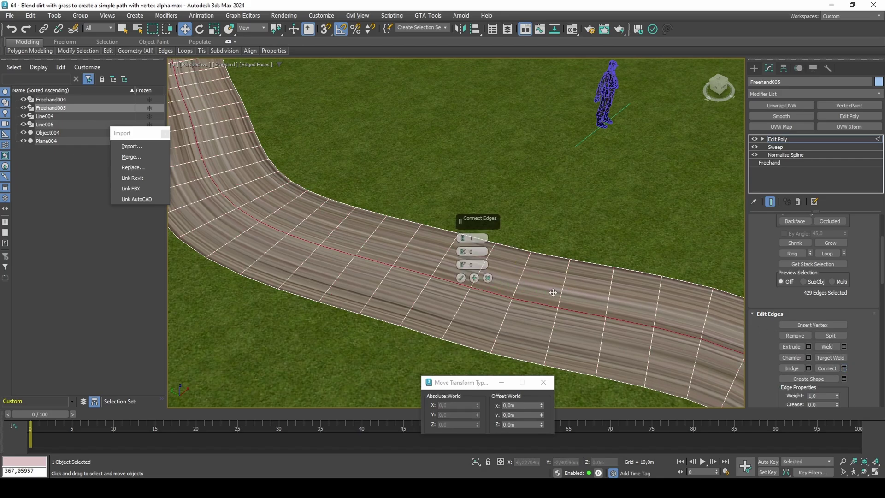
pyautogui.click(466, 279)
pyautogui.click(478, 277)
# Step: Connect the cross edges on the bend's inner side with one segment, slid between the original path's edge strip lines
pyautogui.click(443, 263)
pyautogui.hotkey('alt', 'r')
pyautogui.moveTo(443, 261)
pyautogui.mouseDown(button='middle')
pyautogui.moveTo(571, 292)
pyautogui.moveTo(441, 259)
pyautogui.mouseUp(button='middle')
pyautogui.scroll(3, 404, 208)
pyautogui.scroll(3, 403, 208)
pyautogui.press('F3')
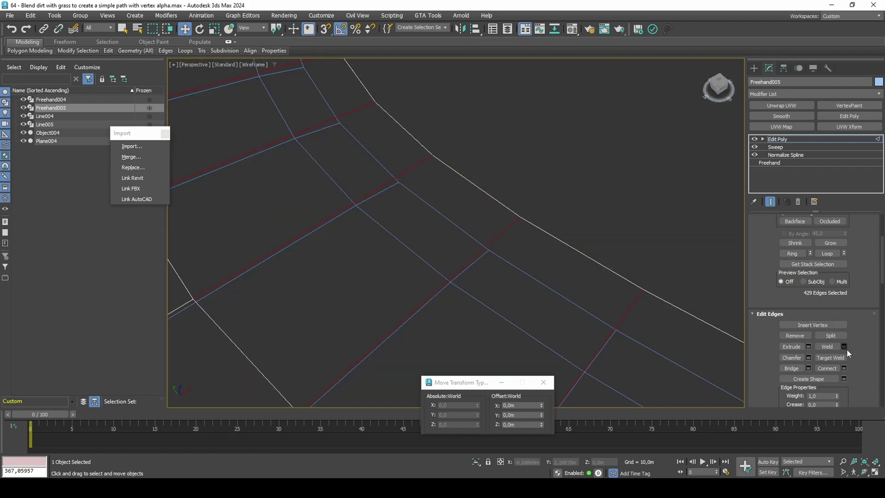
pyautogui.click(844, 368)
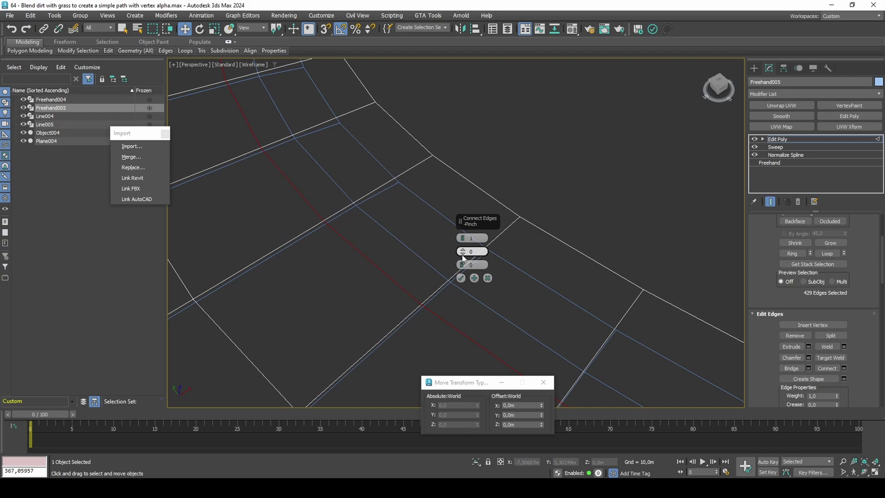
pyautogui.moveTo(463, 250); pyautogui.dragTo(483, 330)
pyautogui.scroll(-3, 490, 319)
pyautogui.scroll(1, 386, 205)
pyautogui.moveTo(385, 206); pyautogui.dragTo(367, 278, button='middle')
pyautogui.scroll(3, 410, 269)
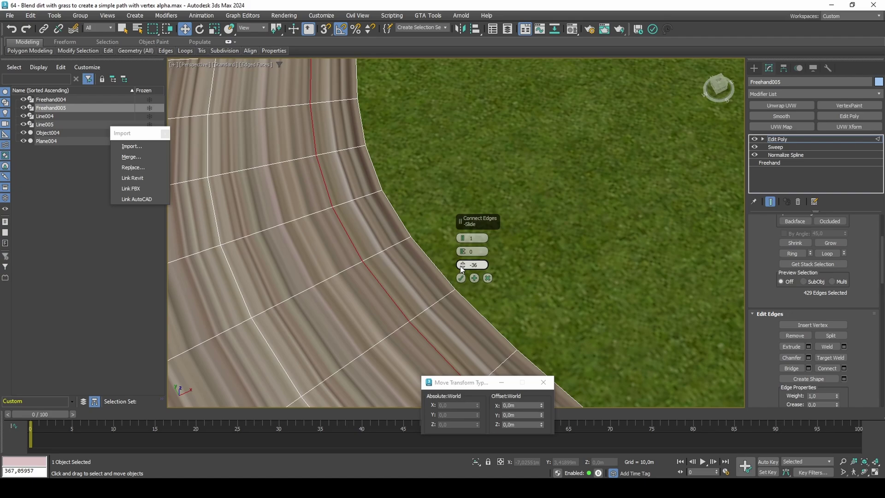
pyautogui.moveTo(463, 264); pyautogui.dragTo(461, 278)
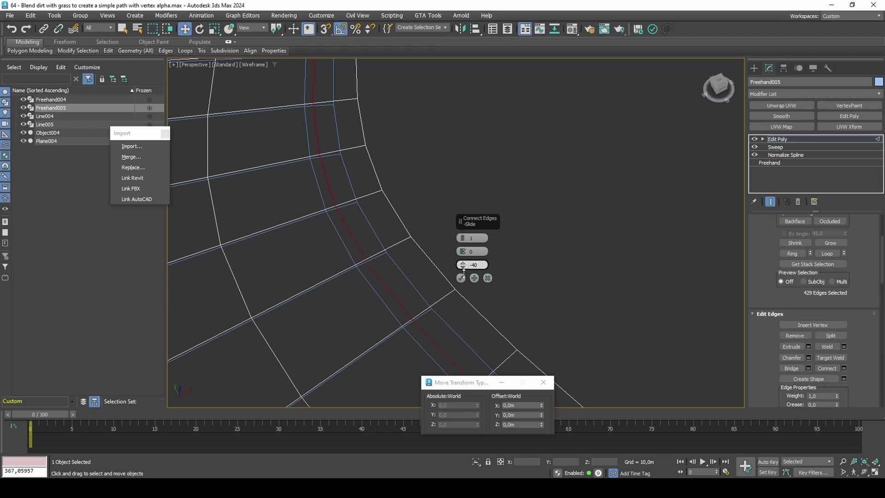
pyautogui.click(461, 277)
# Step: Connect the cross edges on the bend's outer side with one segment, positioned within the original path's edge strip
pyautogui.moveTo(427, 272); pyautogui.dragTo(555, 223, button='middle')
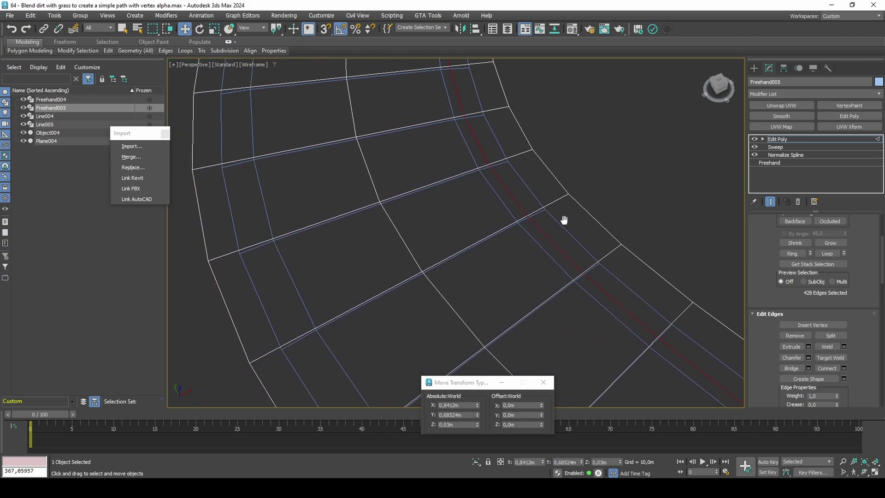
pyautogui.scroll(-3, 533, 232)
pyautogui.press('F3')
pyautogui.click(488, 252)
pyautogui.keyDown('shift'); pyautogui.click(437, 203); pyautogui.keyUp('shift')
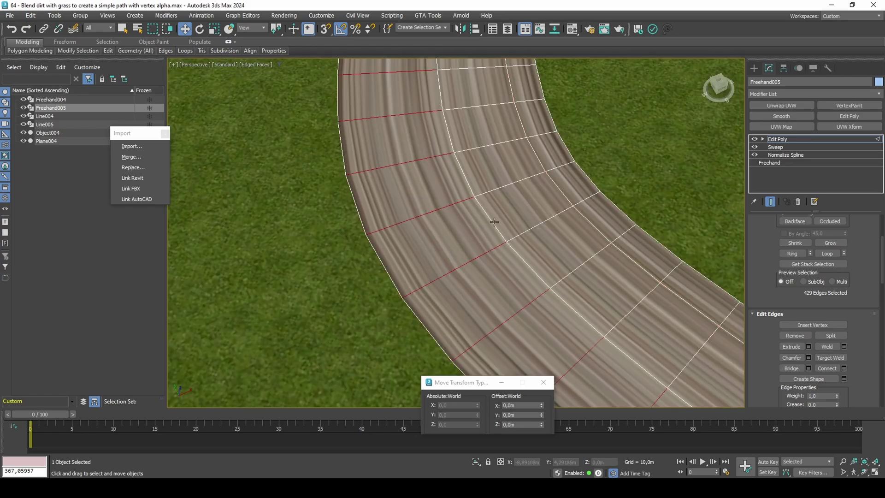
pyautogui.click(844, 367)
pyautogui.press('F3')
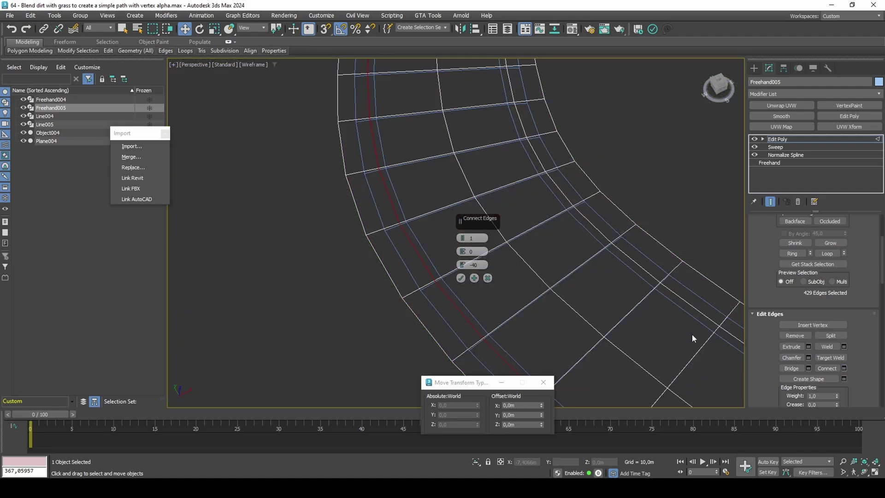
pyautogui.press('F3')
pyautogui.click(461, 278)
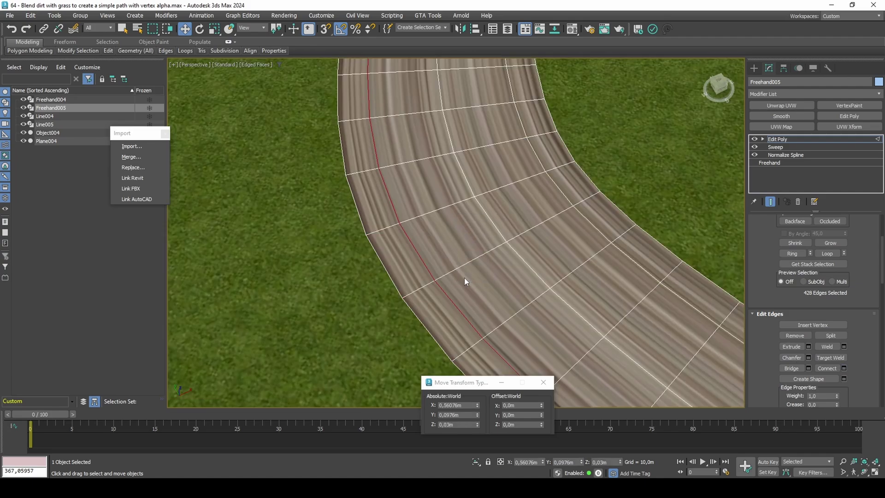
# Step: Lower the centre edge loop of the path copy to Z 0,005
pyautogui.moveTo(521, 261); pyautogui.dragTo(521, 260)
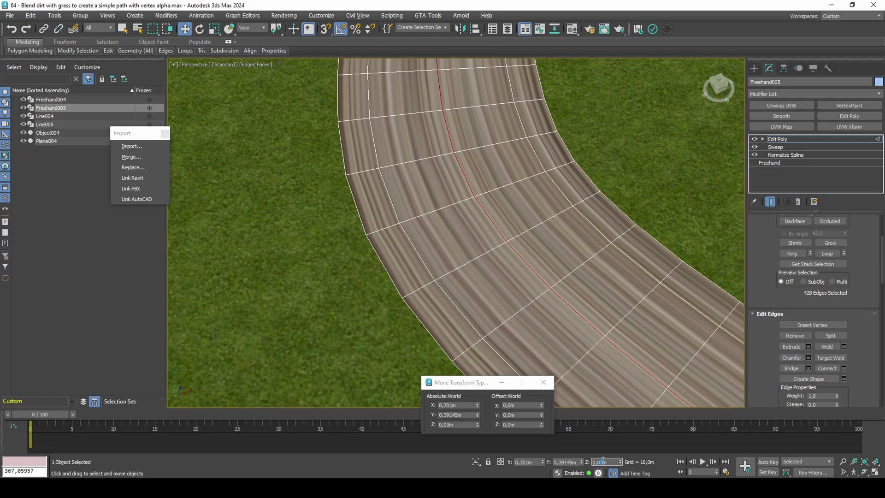
pyautogui.press('Return')
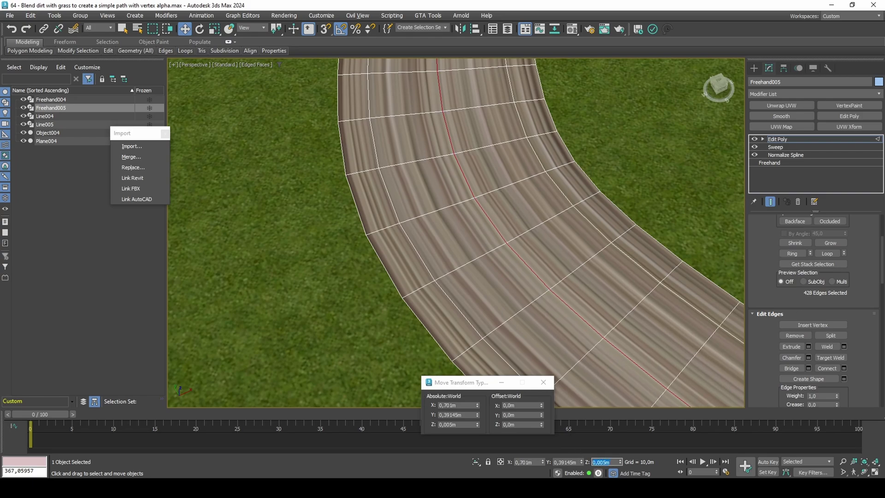
# Step: Try to change the Z height of the intermediate edge loop on the bend's inner side
pyautogui.doubleClick(601, 235)
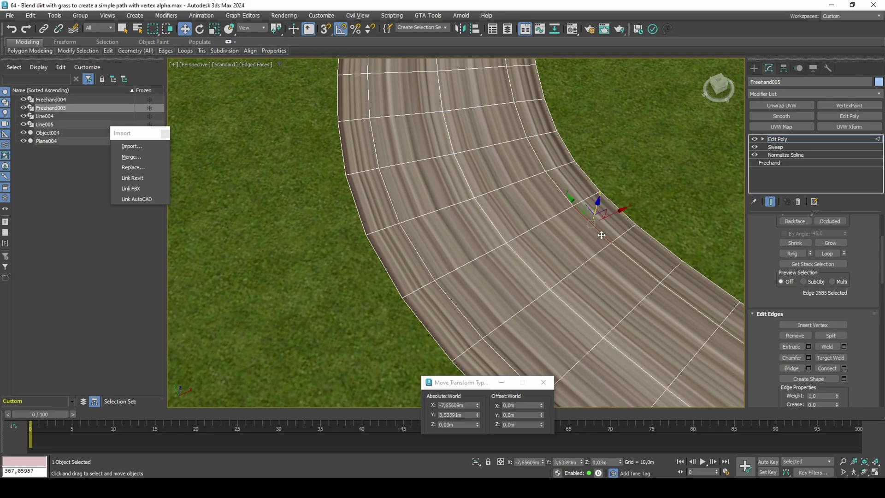
pyautogui.doubleClick(601, 461)
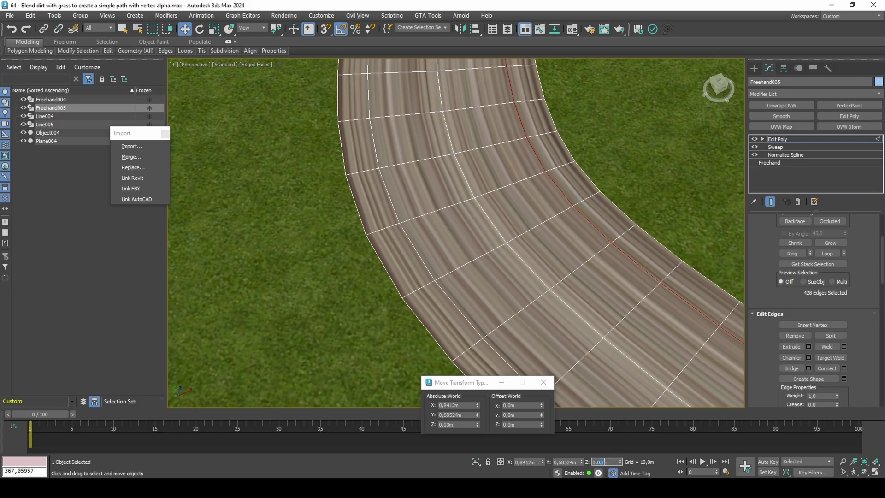
pyautogui.press('Return')
pyautogui.hotkey('ctrl', 'z')
pyautogui.hotkey('ctrl', 'z')
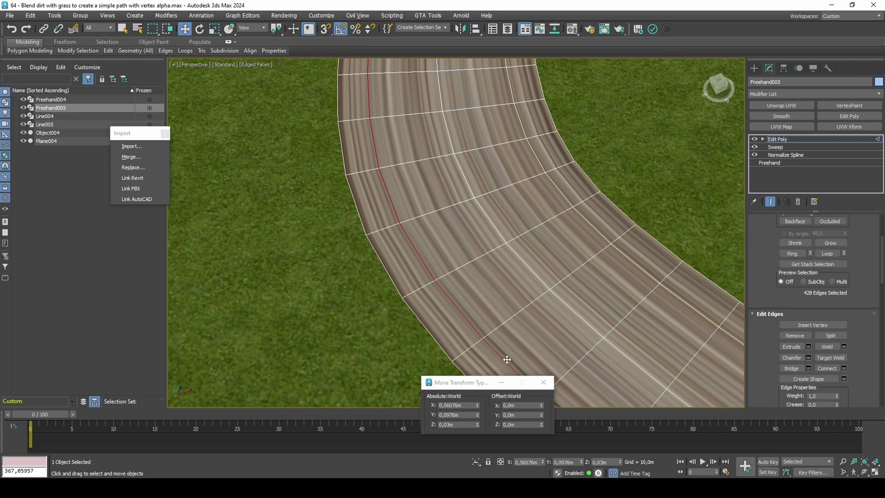
# Step: Set the intermediate edge loop on the bend's outer side to Z 0,01
pyautogui.doubleClick(602, 461)
pyautogui.write('0,01')
pyautogui.press('Return')
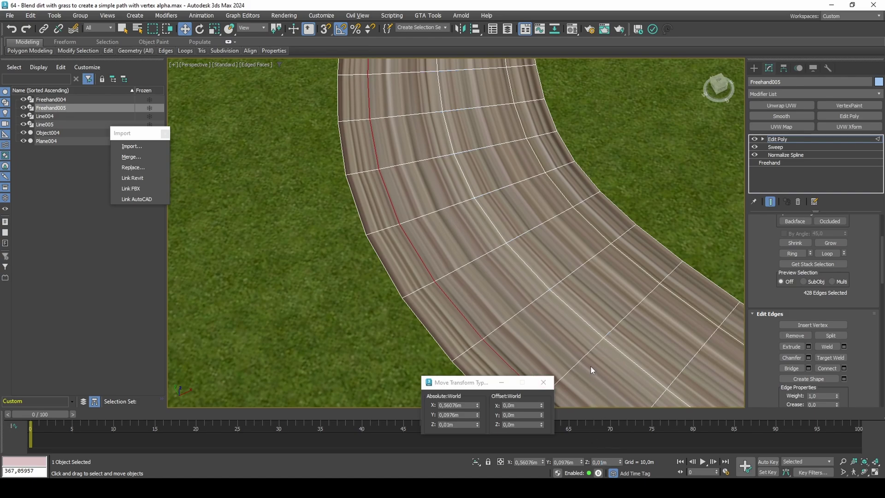
# Step: Lower the whole border edge loop on the bend's inner side to Z -0,02
pyautogui.click(629, 217)
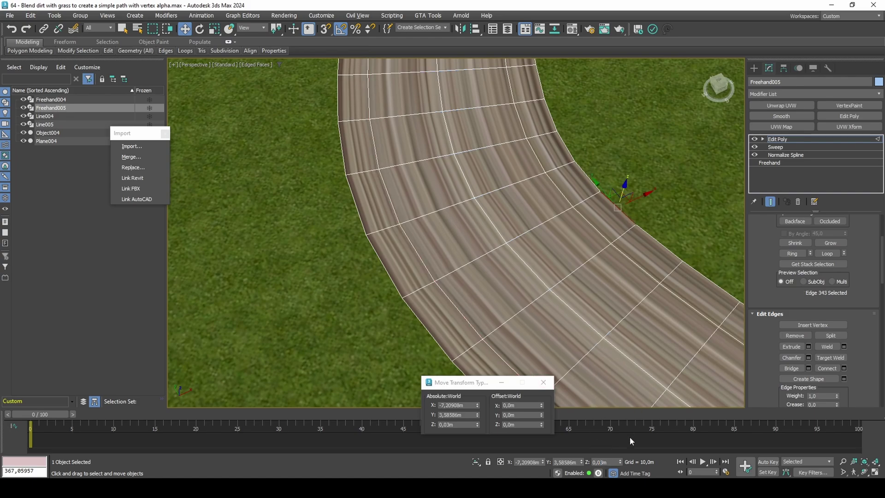
pyautogui.doubleClick(615, 460)
pyautogui.write('-0,02')
pyautogui.press('Return')
pyautogui.doubleClick(628, 219)
pyautogui.doubleClick(603, 462)
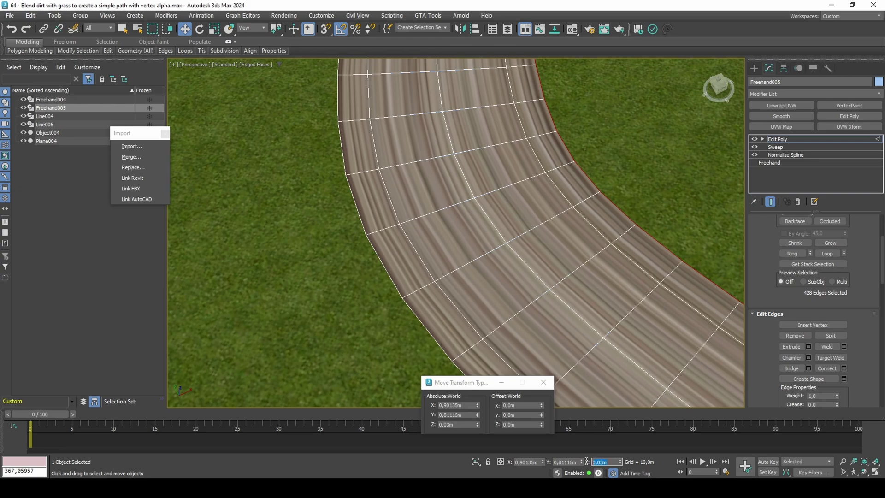
pyautogui.write('-0,02')
pyautogui.press('Return')
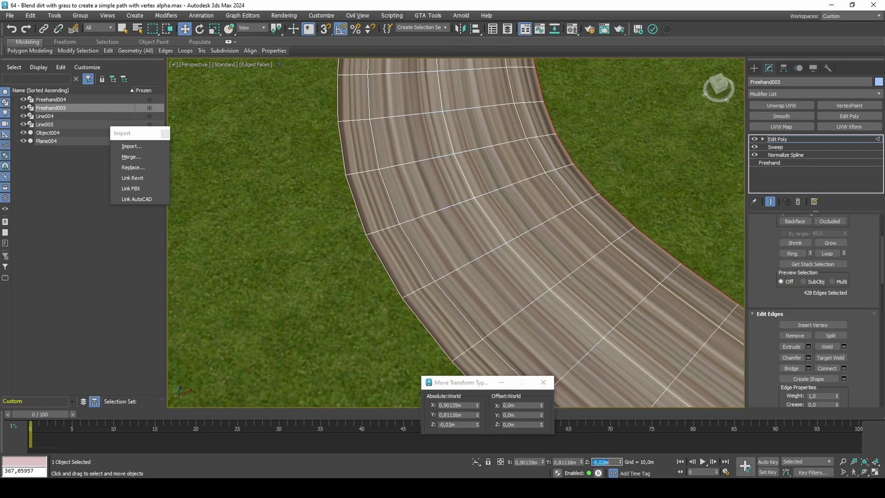
# Step: Lower the border edge loop on the bend's outer side to Z -0,02
pyautogui.doubleClick(432, 346)
pyautogui.doubleClick(611, 461)
pyautogui.write('-0,02')
pyautogui.press('Return')
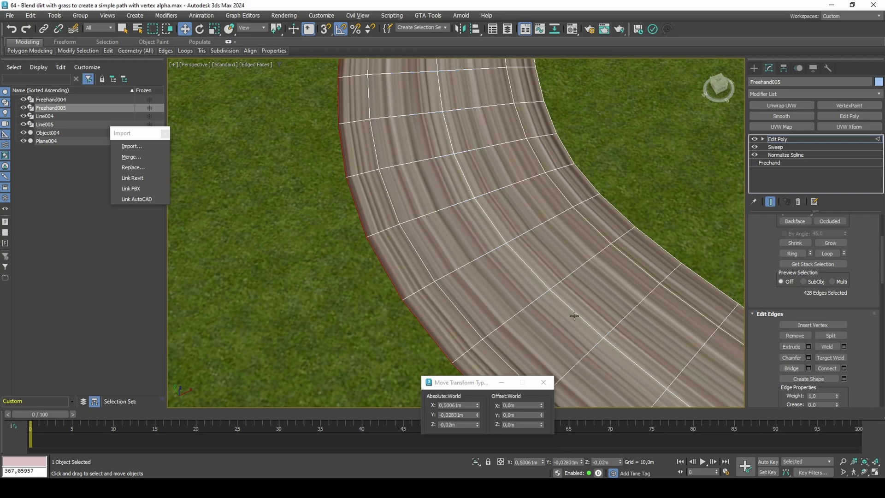
# Step: Change the material ID of the wide path's profile line segment (Line005) so the path uses the grass material
pyautogui.moveTo(574, 321); pyautogui.dragTo(489, 331, button='middle')
pyautogui.press('2')
pyautogui.scroll(-5, 401, 314)
pyautogui.scroll(-3, 543, 267)
pyautogui.scroll(3, 533, 307)
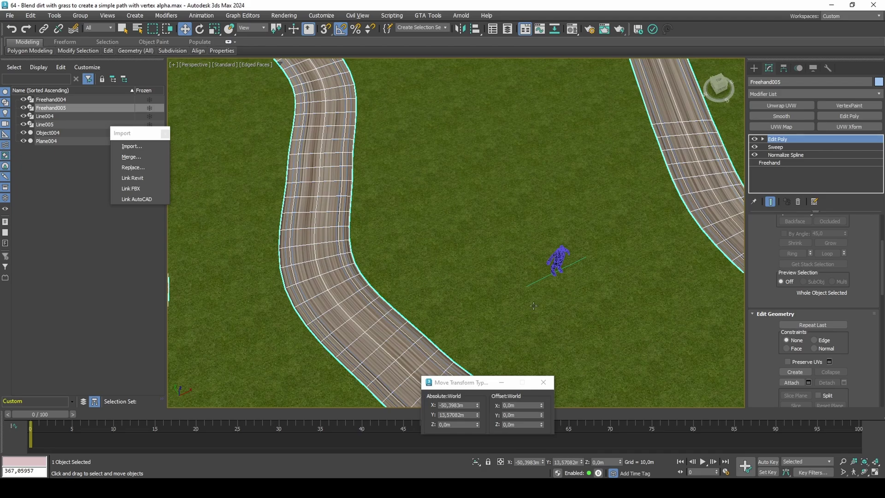
pyautogui.click(529, 286)
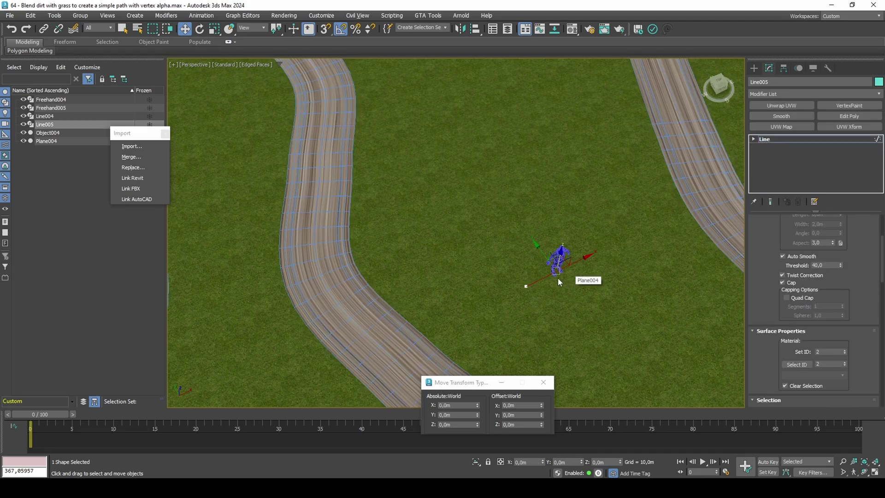
pyautogui.click(844, 353)
pyautogui.moveTo(499, 292); pyautogui.dragTo(539, 281, button='middle')
pyautogui.press('2')
# Step: Select the grass ground plane and turn off the edged-faces display
pyautogui.click(514, 275)
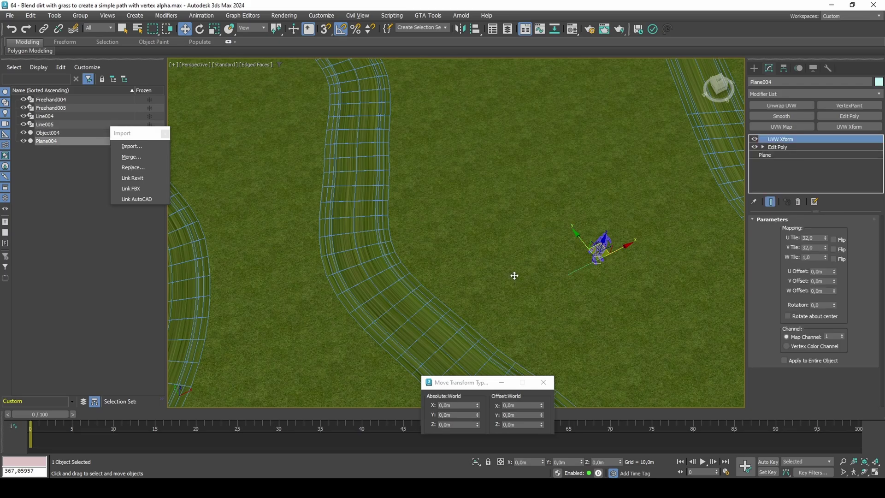
pyautogui.press('F4')
pyautogui.click(795, 95)
pyautogui.write('pro')
pyautogui.press('Return')
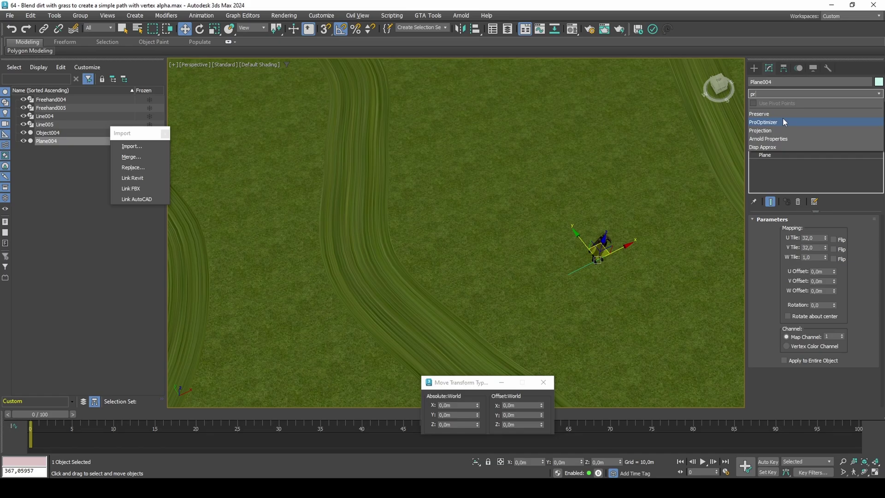
pyautogui.click(800, 202)
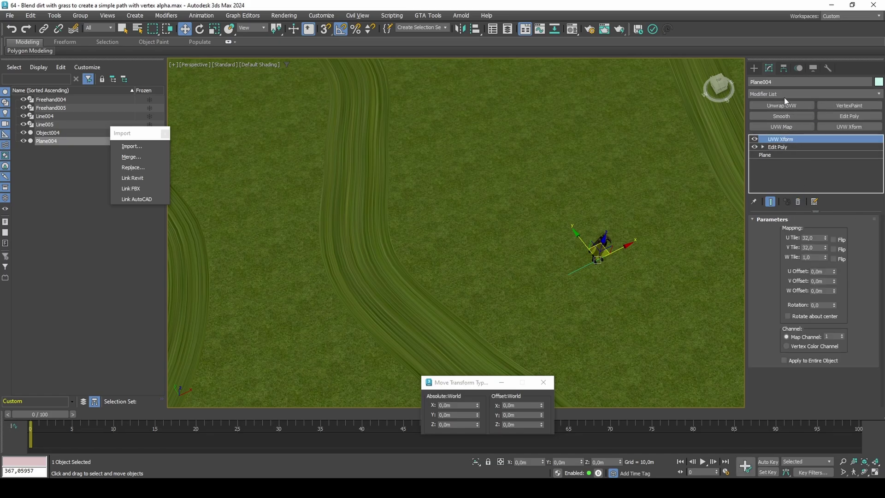
# Step: Add a Projection modifier to the ground plane and pick the wide path Freehand005 as its target geometry
pyautogui.click(784, 95)
pyautogui.write('pr')
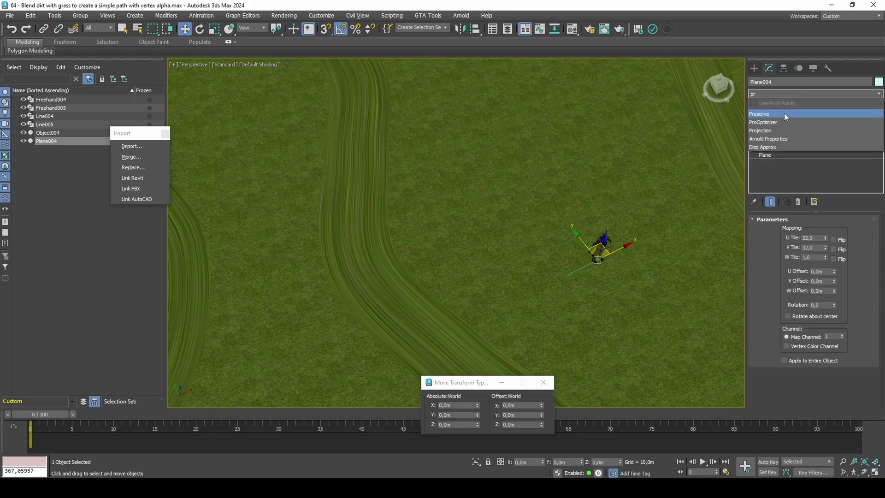
pyautogui.click(780, 130)
pyautogui.scroll(-10, 779, 286)
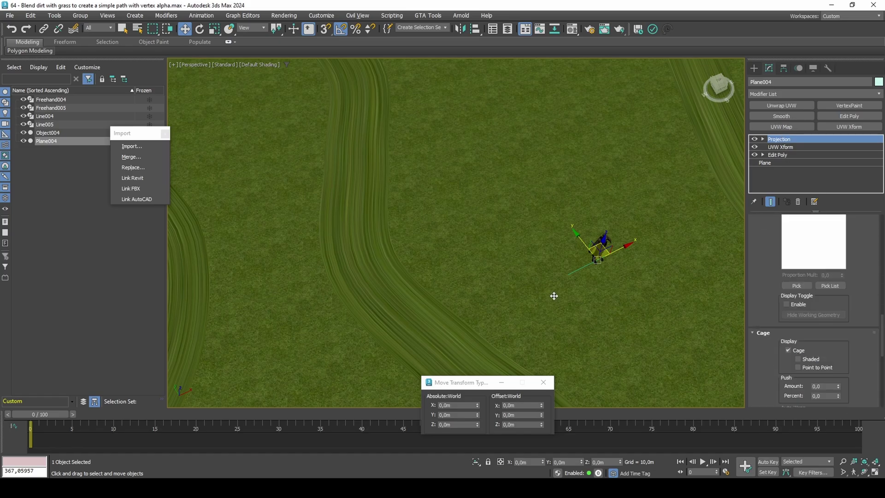
pyautogui.click(792, 281)
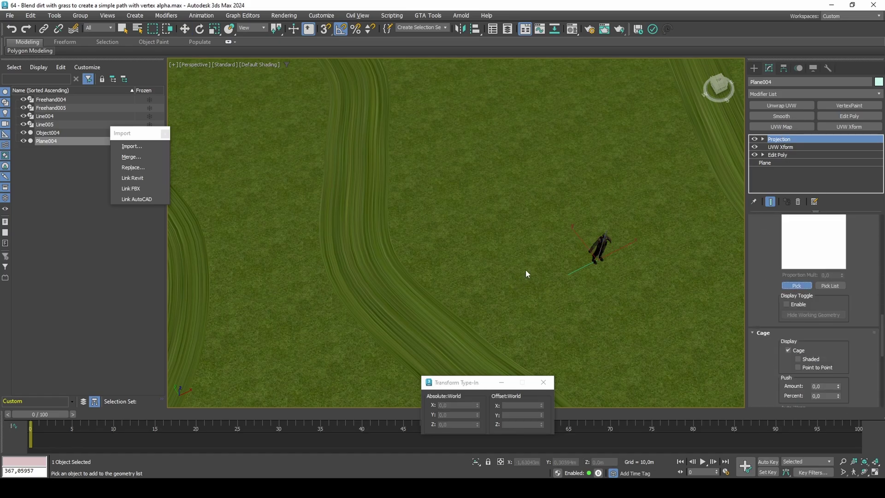
pyautogui.click(401, 279)
# Step: Project the ground plane's mapping onto the wide path, and delete the Projection modifier from the plane
pyautogui.scroll(-5, 771, 278)
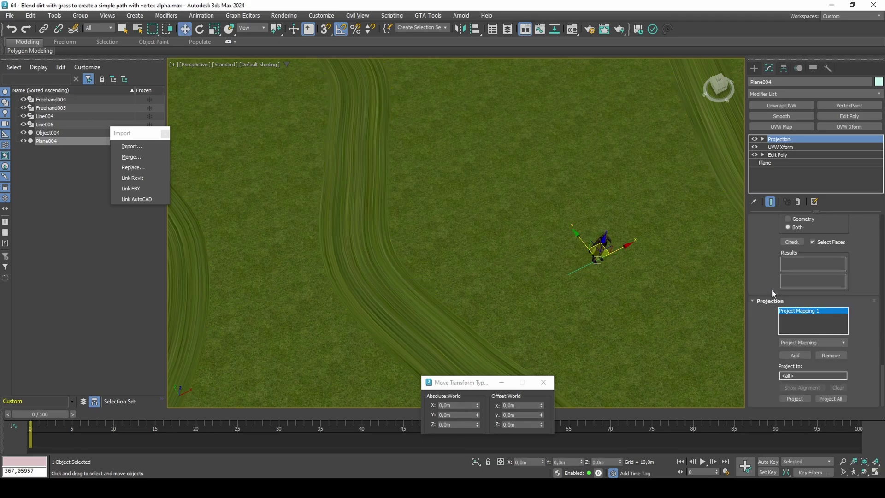
pyautogui.click(789, 399)
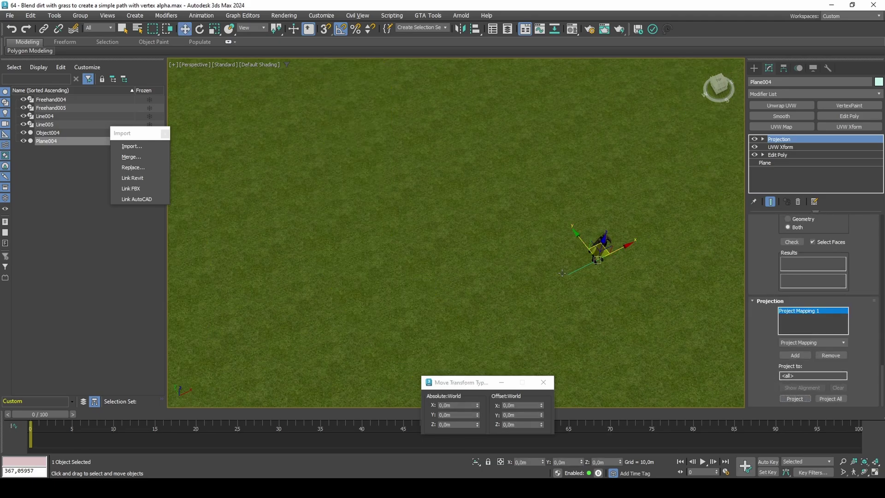
pyautogui.scroll(-3, 547, 285)
pyautogui.scroll(4, 545, 282)
pyautogui.moveTo(545, 282); pyautogui.dragTo(556, 237, button='middle')
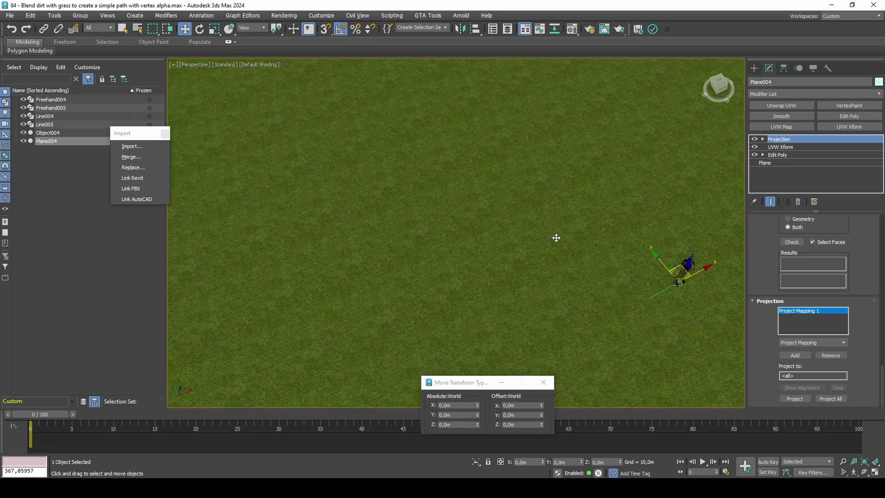
pyautogui.click(798, 202)
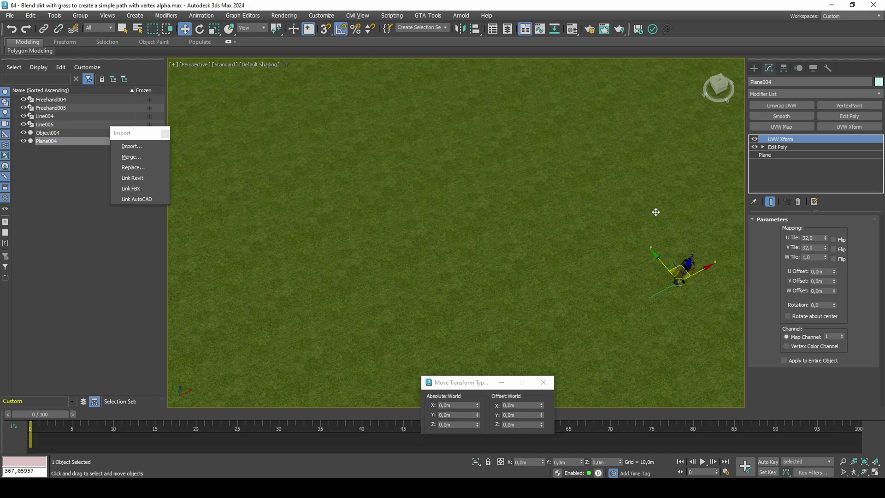
# Step: Show edged faces and add a VertexPaint modifier to the wide path Freehand005, set to Map Channel 9
pyautogui.press('F4')
pyautogui.click(458, 248)
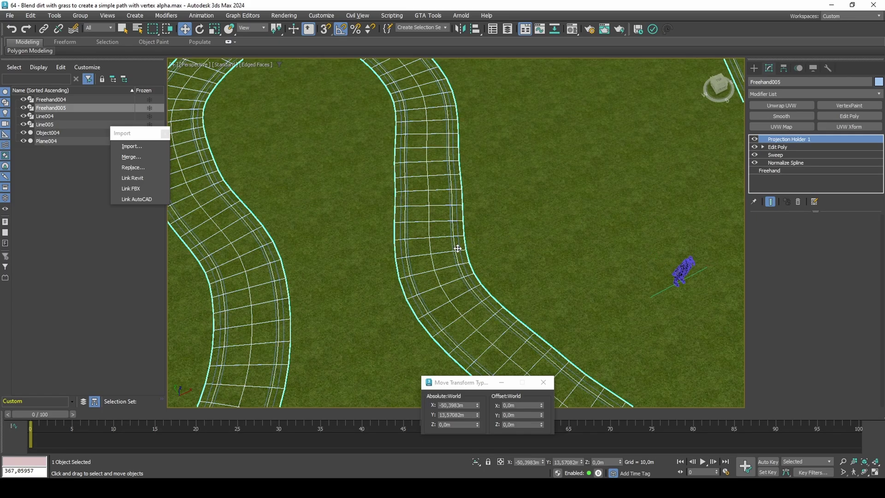
pyautogui.scroll(3, 442, 251)
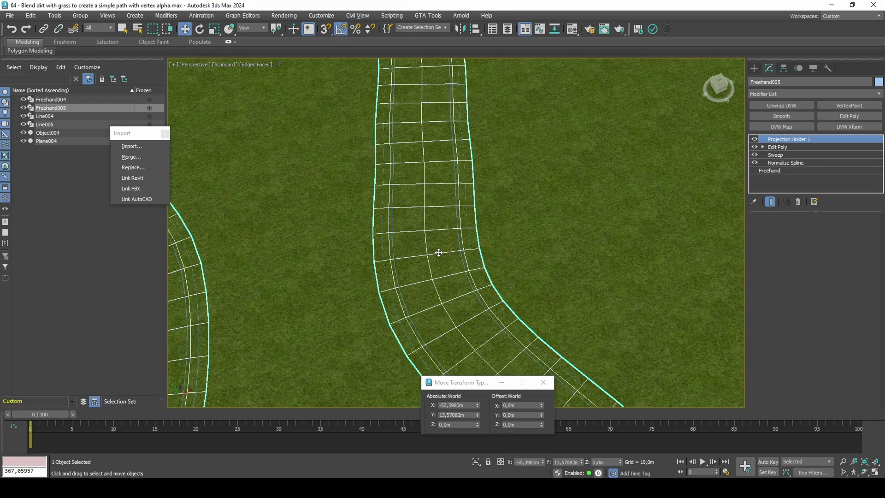
pyautogui.click(845, 107)
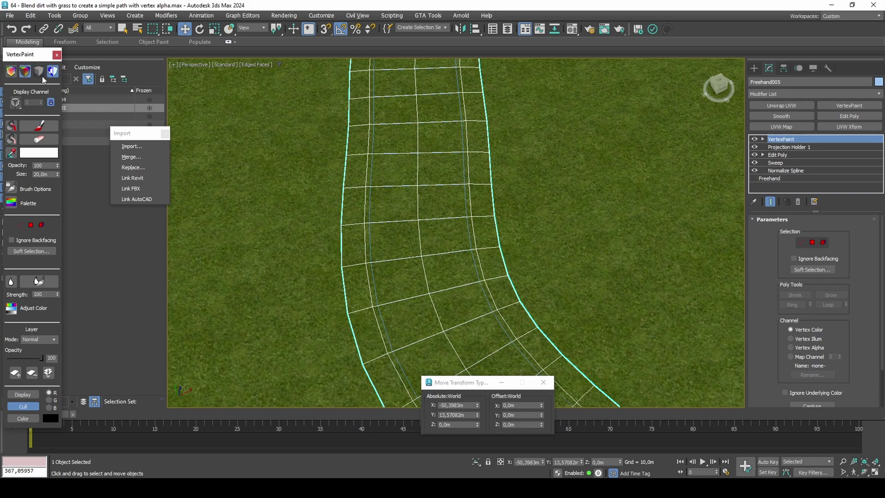
pyautogui.click(806, 356)
pyautogui.click(831, 356)
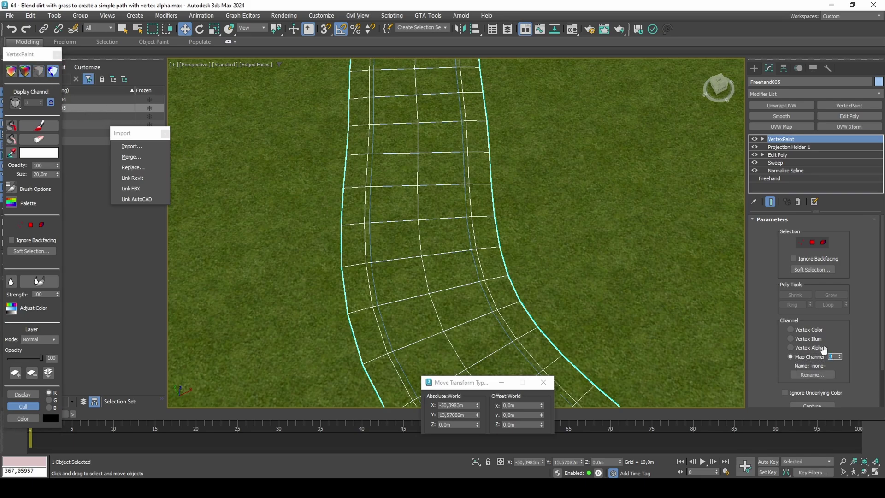
# Step: Select the vertex loop along the wide path's centre line and fill it with black
pyautogui.press('1')
pyautogui.press('q')
pyautogui.click(430, 293)
pyautogui.click(820, 304)
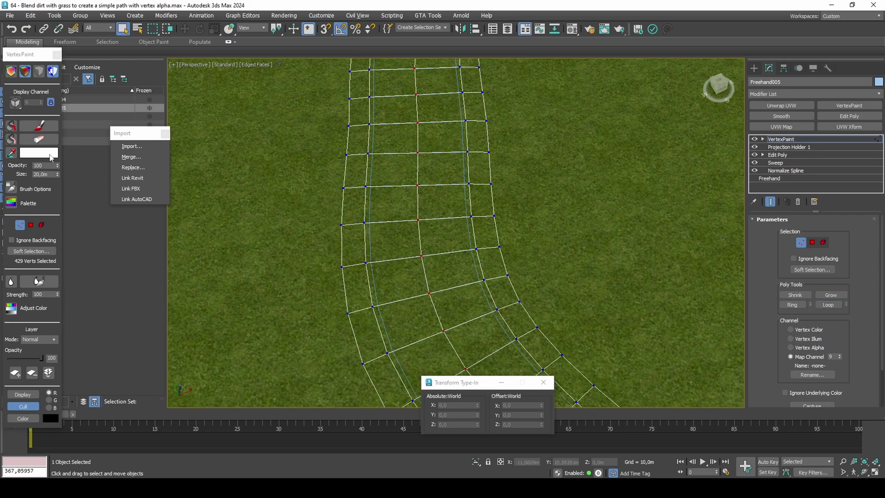
pyautogui.click(45, 154)
pyautogui.moveTo(127, 106); pyautogui.dragTo(112, 107)
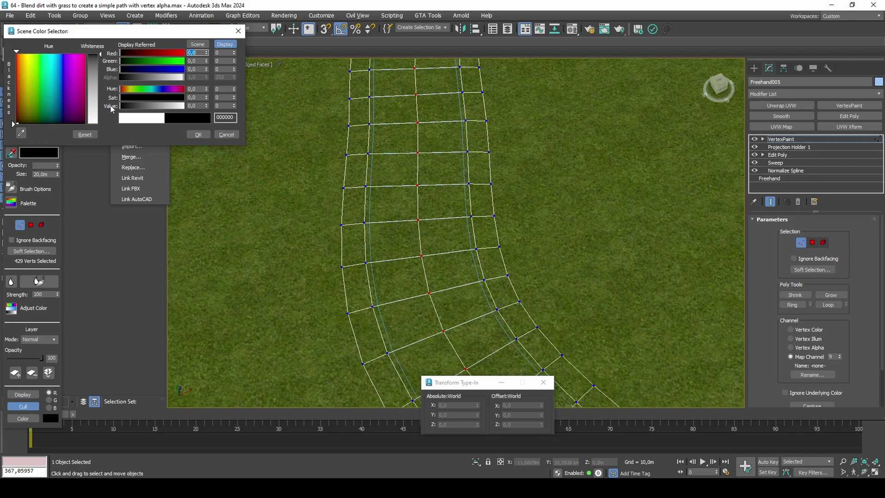
pyautogui.click(198, 134)
pyautogui.click(37, 124)
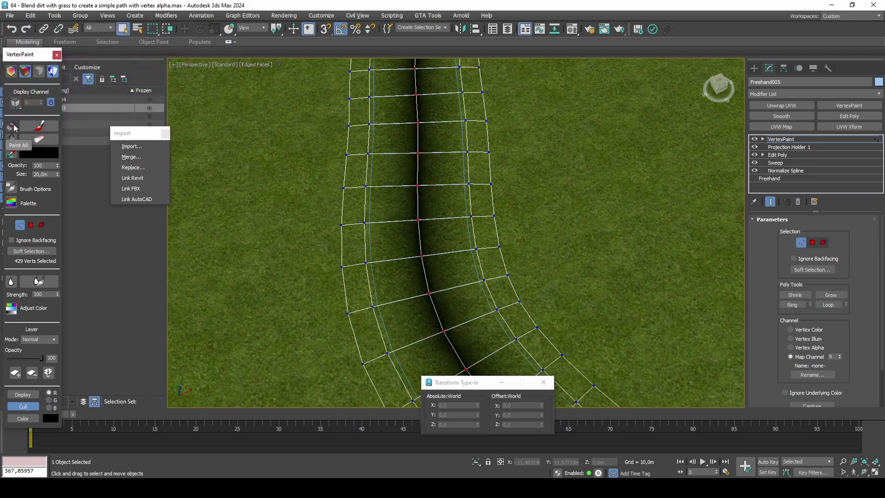
# Step: Open the Map Channel Info window of the Channel Info utility for Freehand005
pyautogui.click(828, 68)
pyautogui.click(792, 108)
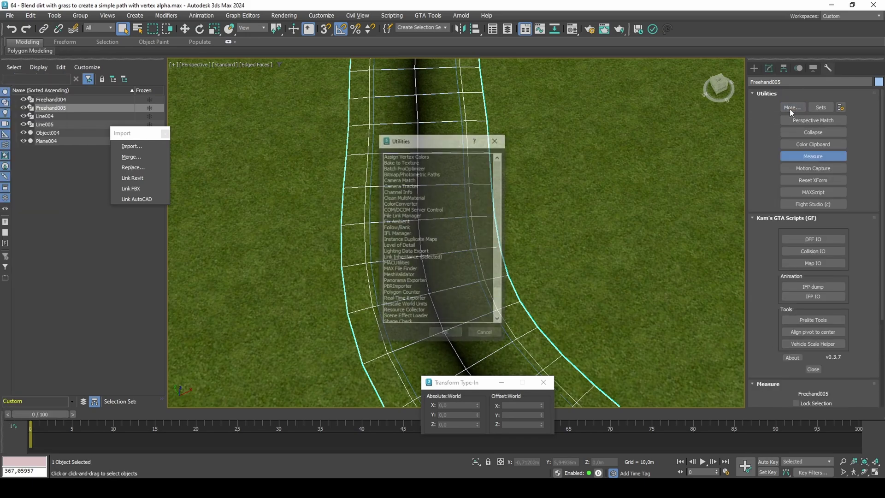
pyautogui.doubleClick(413, 192)
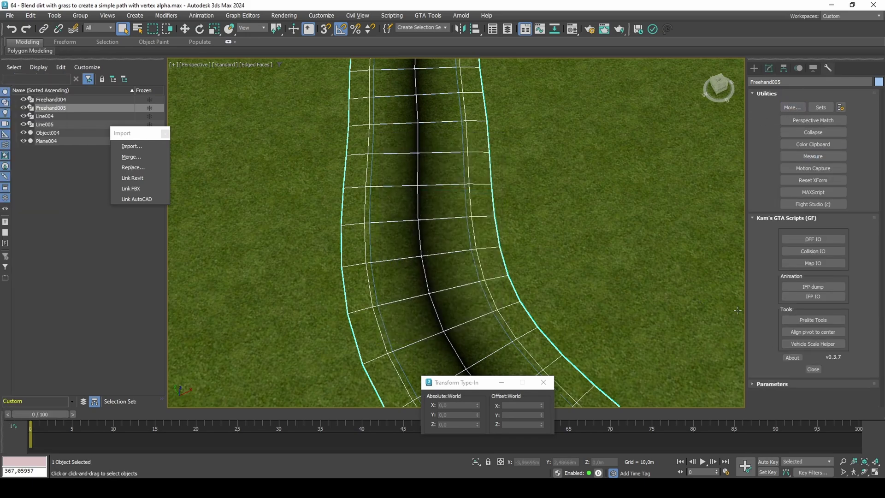
pyautogui.click(768, 377)
pyautogui.click(812, 393)
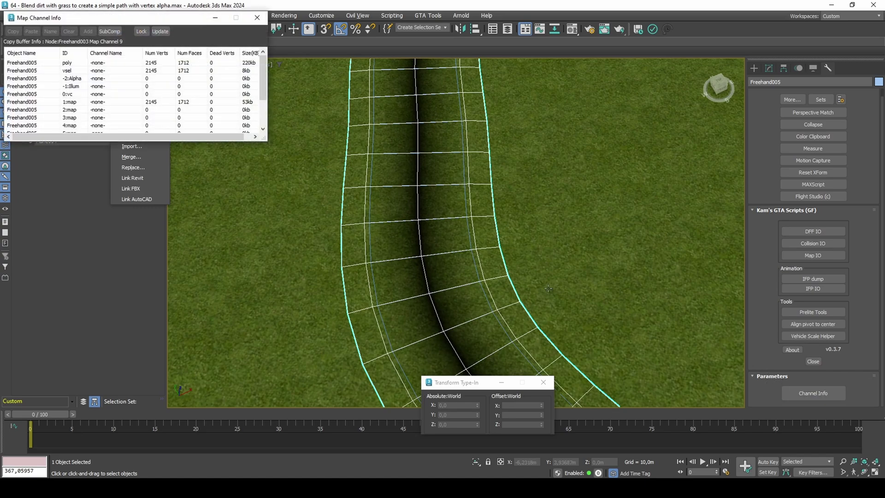
# Step: Copy Freehand005's map channel 9 into its Alpha channel (-2) and close the channel window
pyautogui.scroll(-3, 122, 113)
pyautogui.rightClick(82, 127)
pyautogui.click(83, 130)
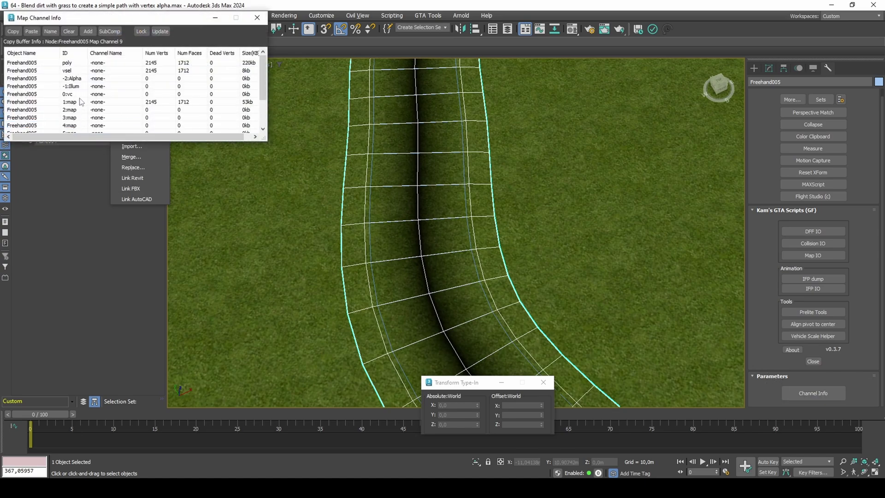
pyautogui.rightClick(75, 80)
pyautogui.click(90, 90)
pyautogui.click(110, 50)
pyautogui.click(256, 17)
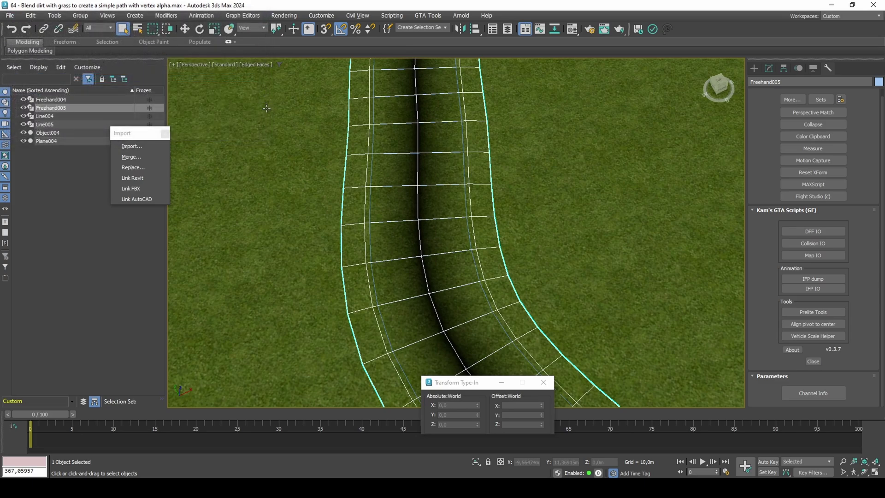
# Step: Add an Edit Poly modifier to the ground plane and attach the narrower path Freehand004 to it
pyautogui.click(268, 112)
pyautogui.click(768, 68)
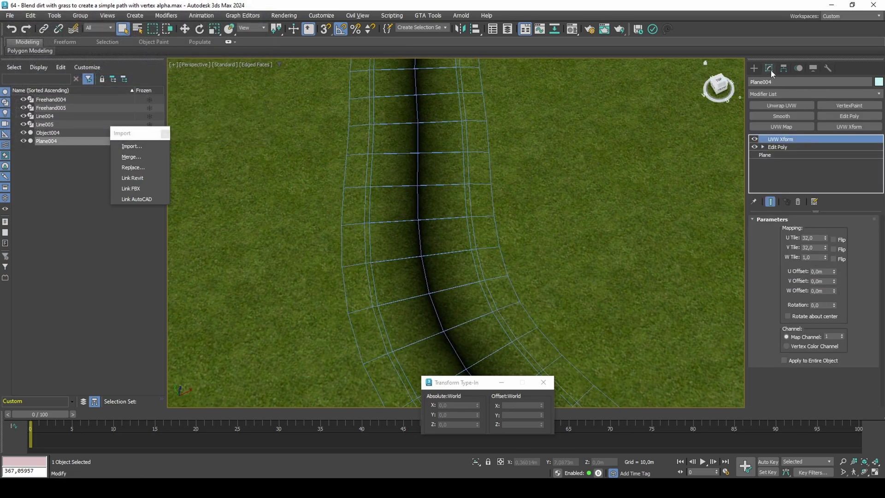
pyautogui.click(840, 117)
pyautogui.scroll(-5, 763, 281)
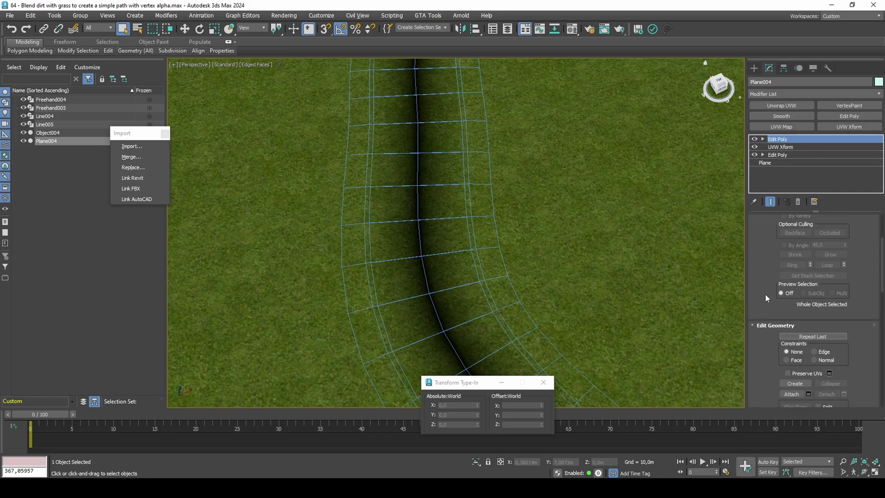
pyautogui.click(790, 325)
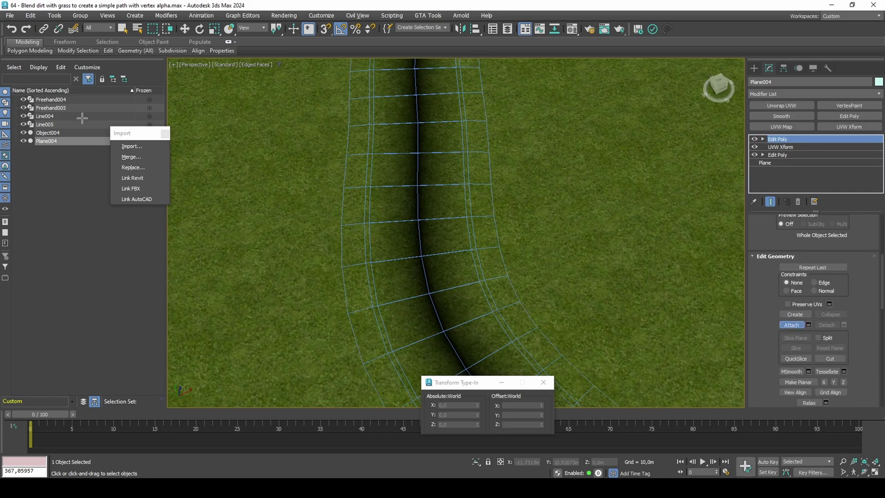
pyautogui.click(73, 100)
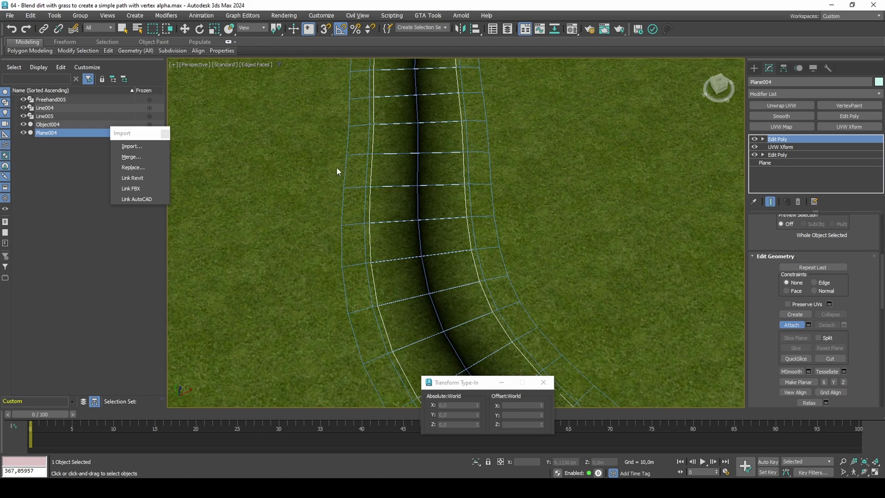
pyautogui.press('w')
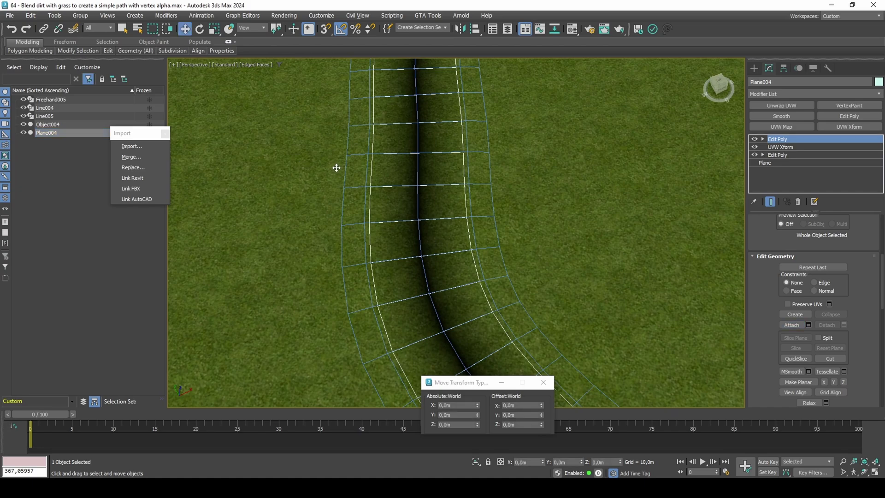
# Step: Apply a shared VertexPaint modifier to Plane004 and Freehand005 and fill their vertex color with grey of value 170
pyautogui.keyDown('ctrl'); pyautogui.click(370, 170); pyautogui.keyUp('ctrl')
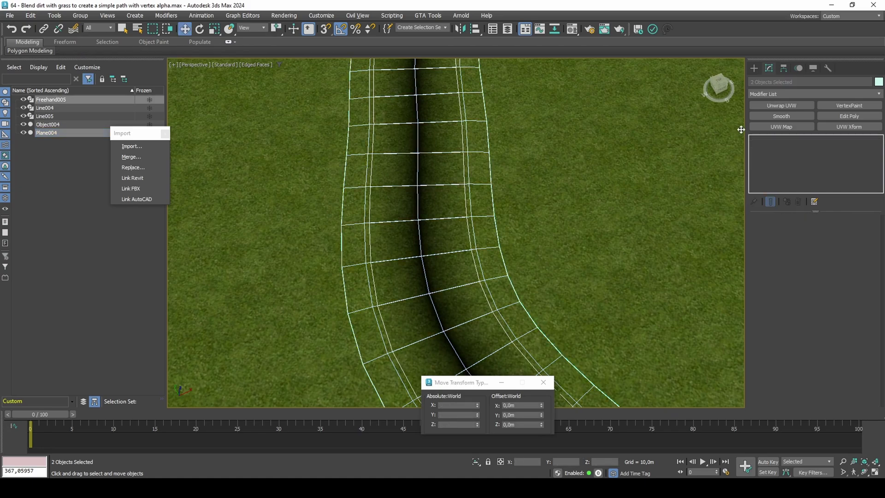
pyautogui.click(836, 107)
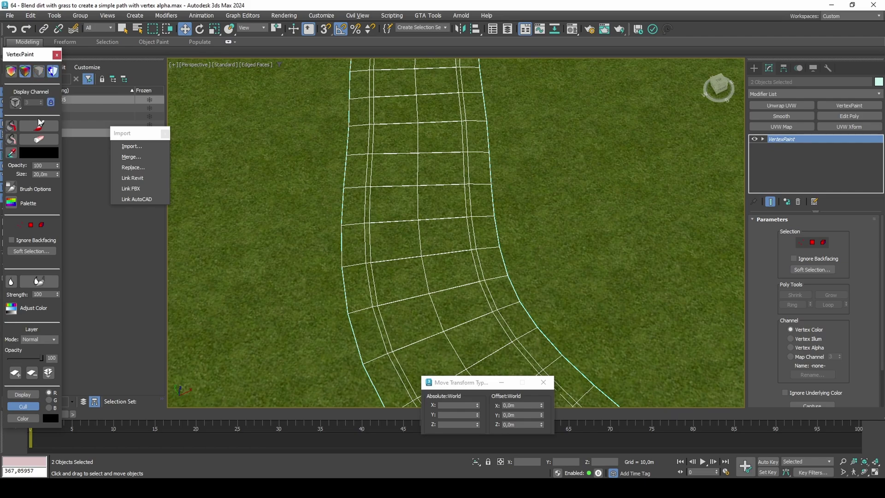
pyautogui.click(40, 152)
pyautogui.click(223, 101)
pyautogui.write('170')
pyautogui.press('Return')
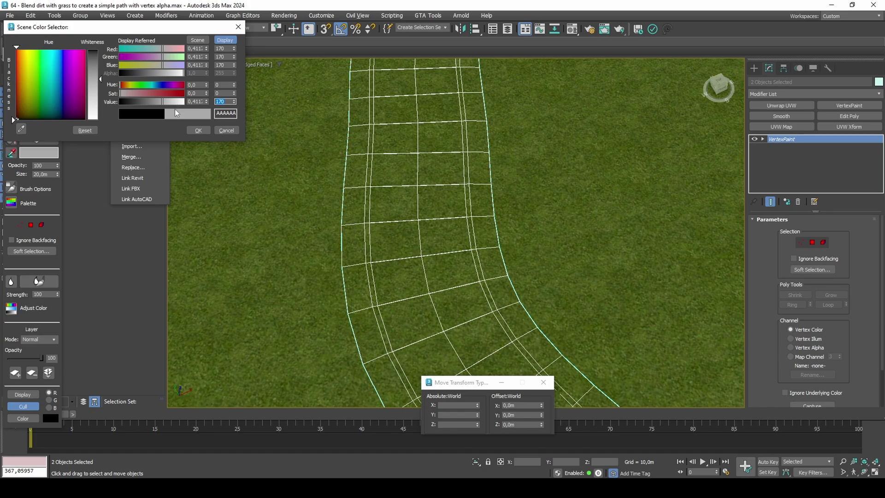
pyautogui.click(198, 132)
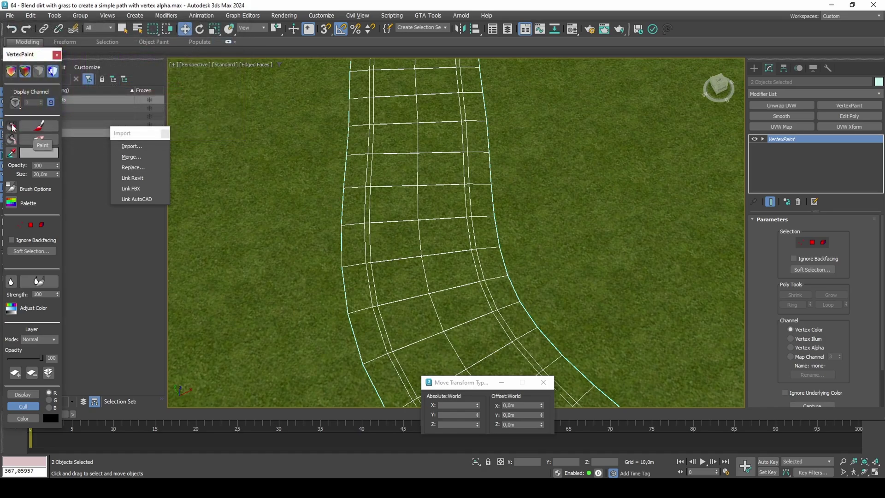
pyautogui.click(18, 127)
# Step: Add a second shared VertexPaint modifier to Plane004 and Freehand005, set its channel to Vertex Illum and fill it with the current grey
pyautogui.click(849, 105)
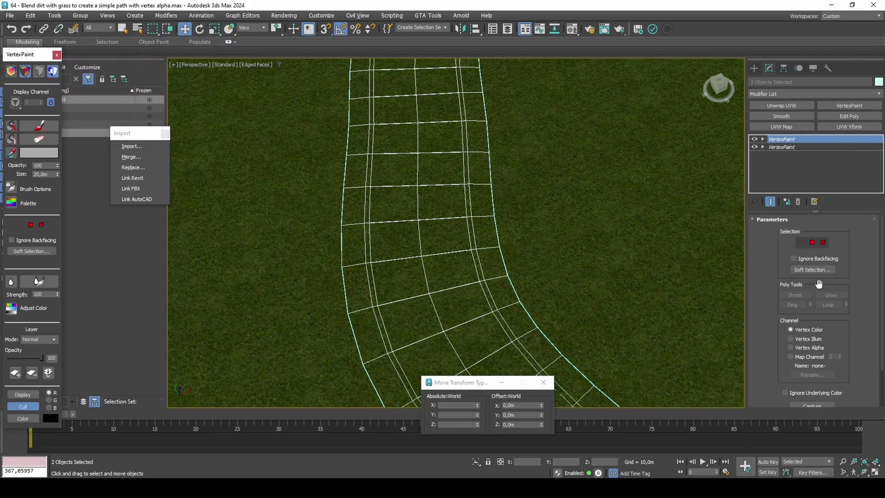
pyautogui.click(808, 339)
pyautogui.click(9, 101)
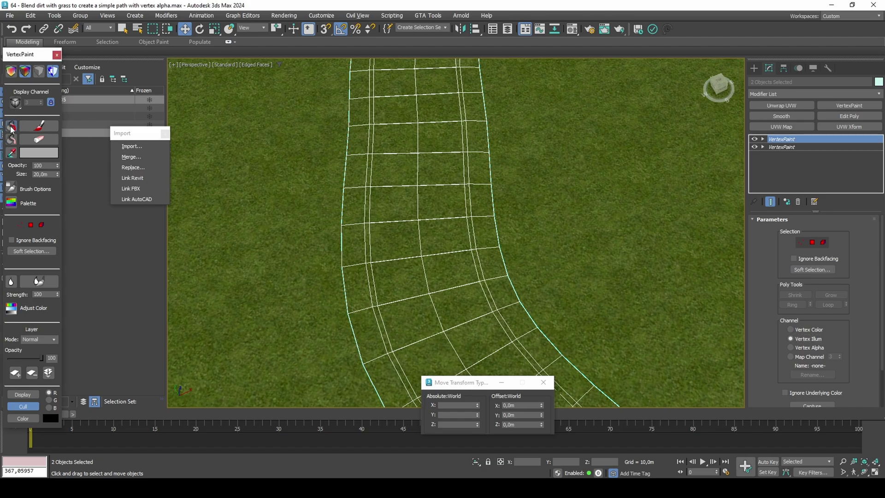
# Step: Export only Plane004 as the RenderWare model base.dff in Extra contents, with Vertex Prelights, Node names and Extra Vertex Colors enabled
pyautogui.click(393, 243)
pyautogui.press('F4')
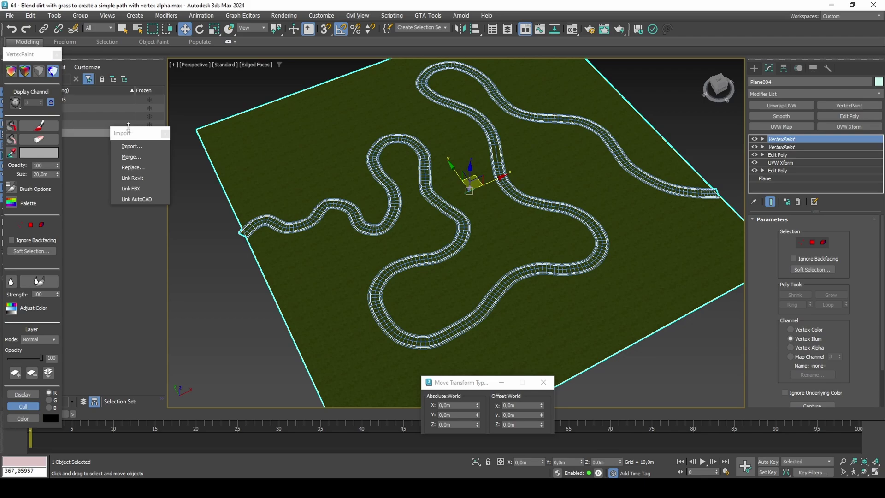
pyautogui.click(9, 15)
pyautogui.moveTo(55, 161)
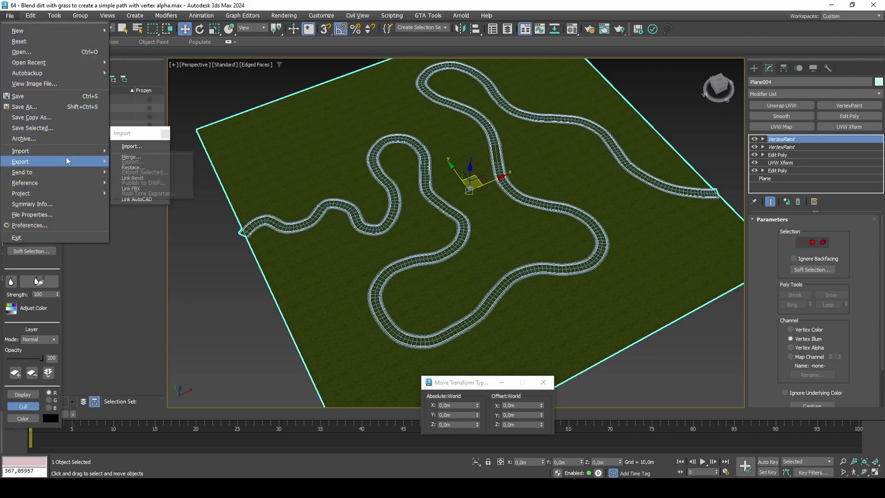
pyautogui.click(138, 152)
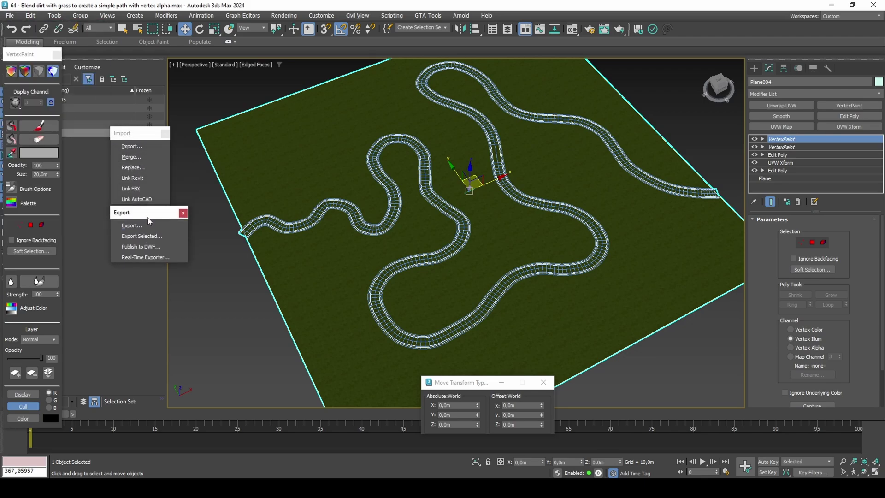
pyautogui.click(148, 236)
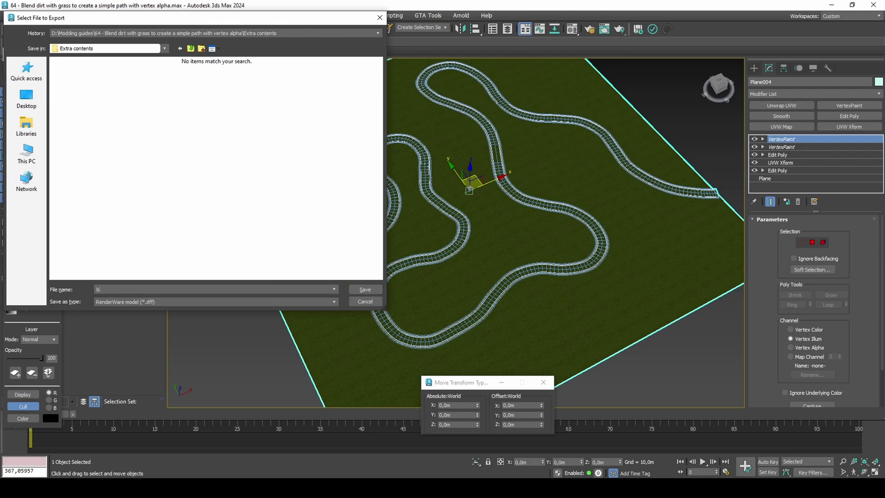
pyautogui.press('Return')
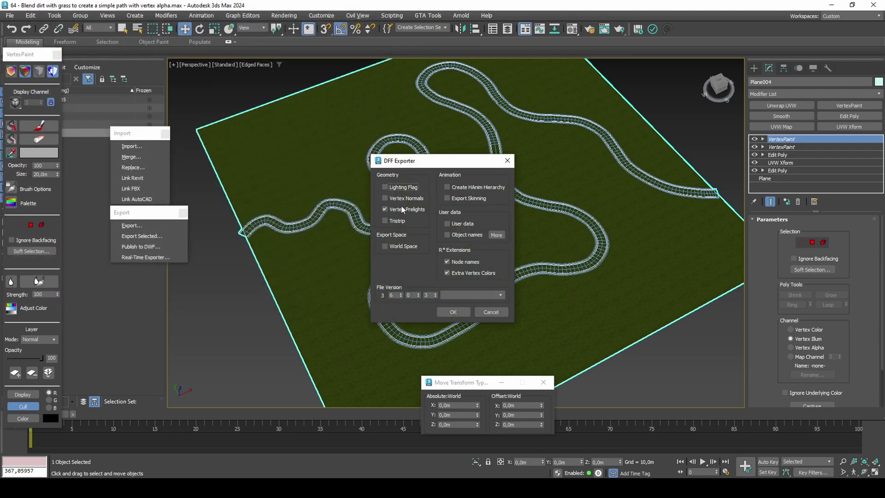
pyautogui.click(453, 312)
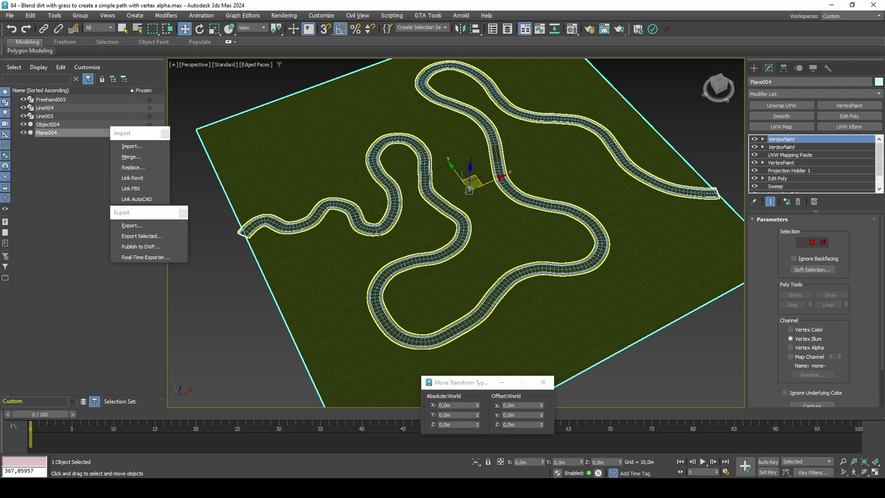
# Step: Export only Freehand005 as the RenderWare model blend.dff in Extra contents, accepting the current exporter options
pyautogui.click(142, 235)
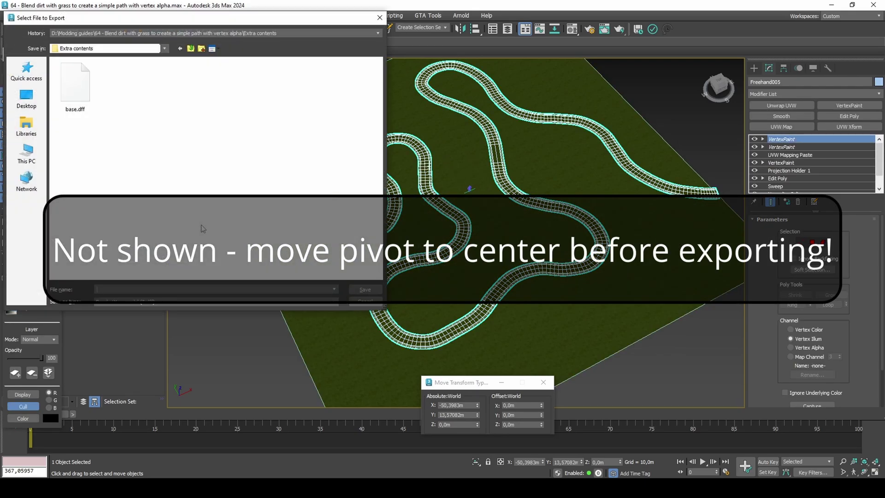
pyautogui.press('Return')
pyautogui.press('Return')
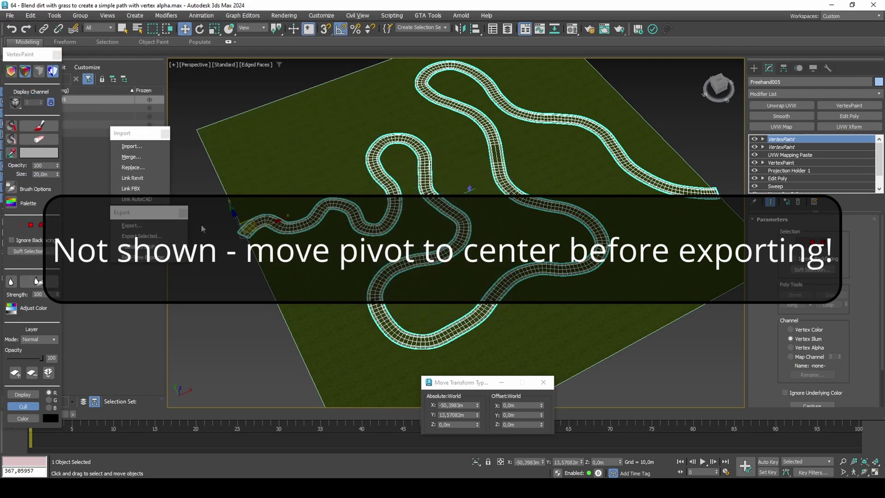
# Step: Turn the empty material 07 - Default into a Multi/Sub-Object material with 2 sub-materials, keeping the old material as a sub-material
pyautogui.click(220, 277)
pyautogui.press('m')
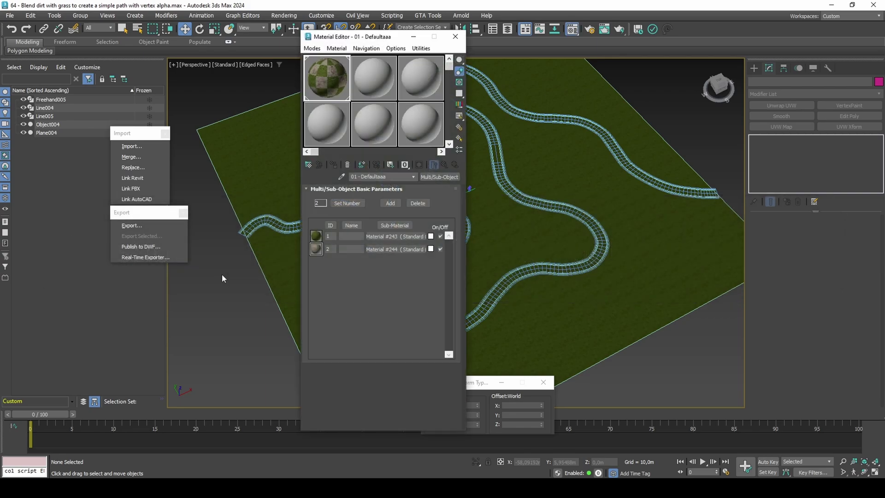
pyautogui.click(339, 128)
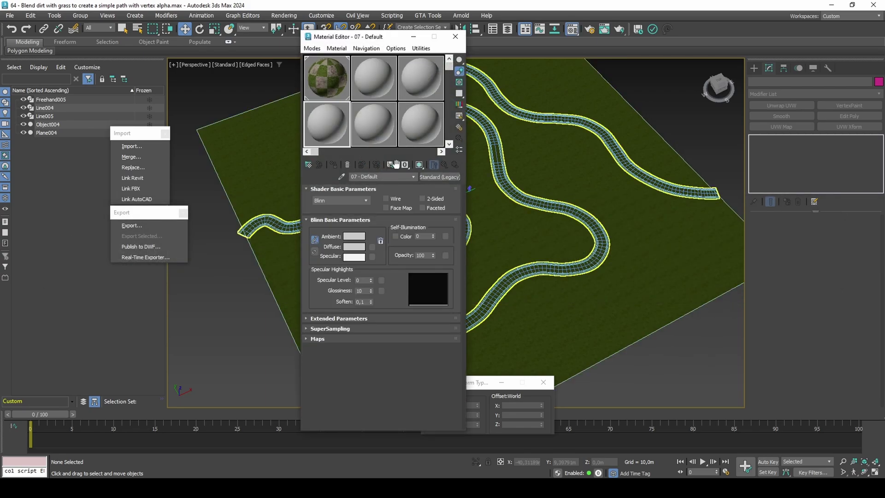
pyautogui.click(429, 178)
pyautogui.doubleClick(384, 267)
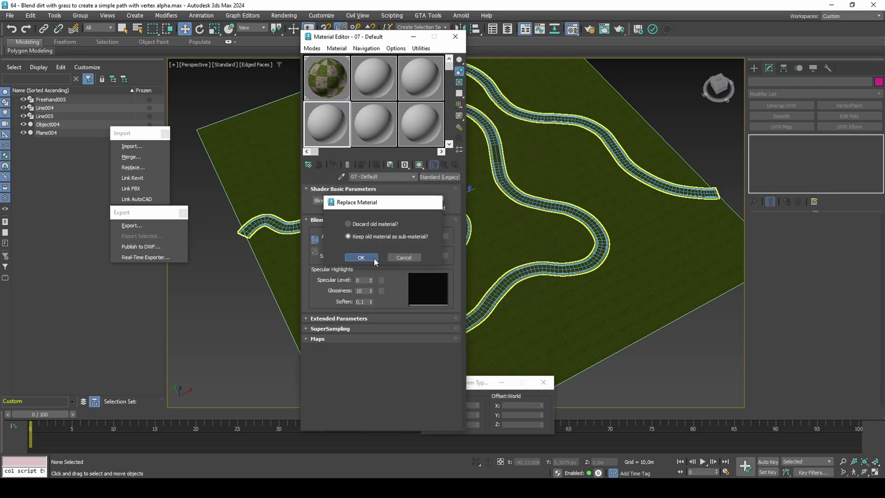
pyautogui.click(375, 258)
pyautogui.click(352, 204)
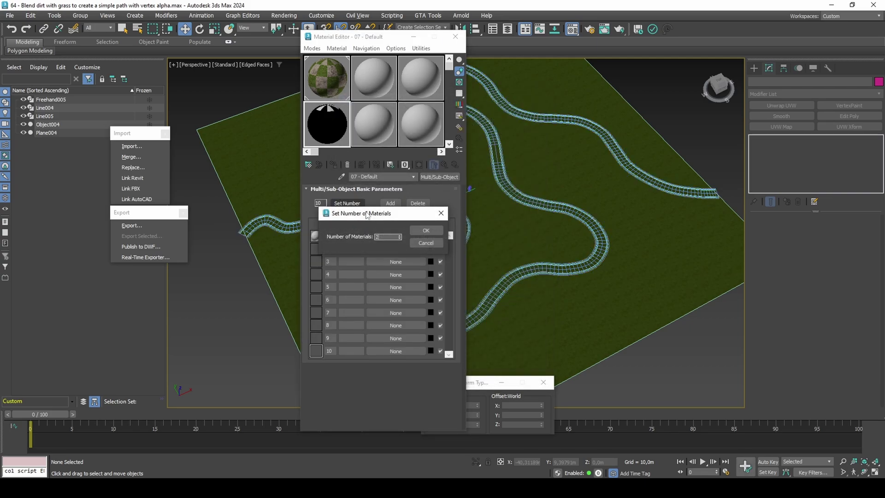
pyautogui.click(414, 228)
# Step: Change the first sub-material of 07 - Default to the GTA COL Surface type and copy it
pyautogui.click(400, 234)
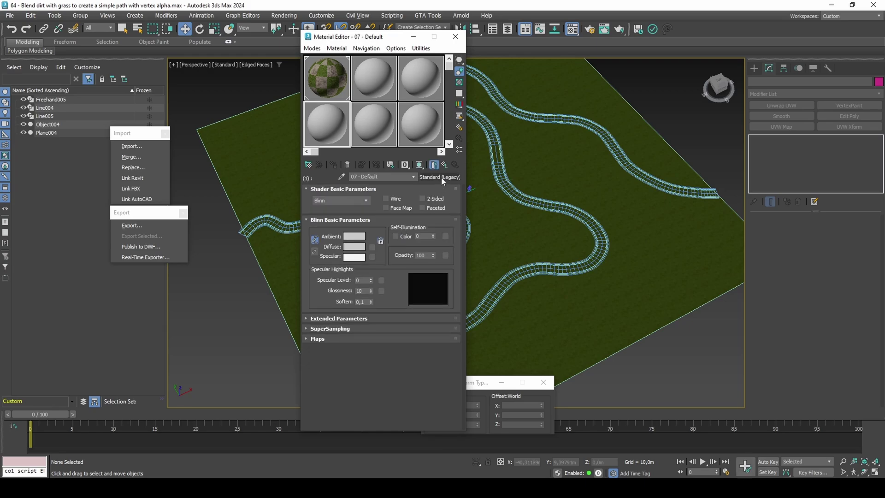
pyautogui.click(441, 178)
pyautogui.doubleClick(385, 203)
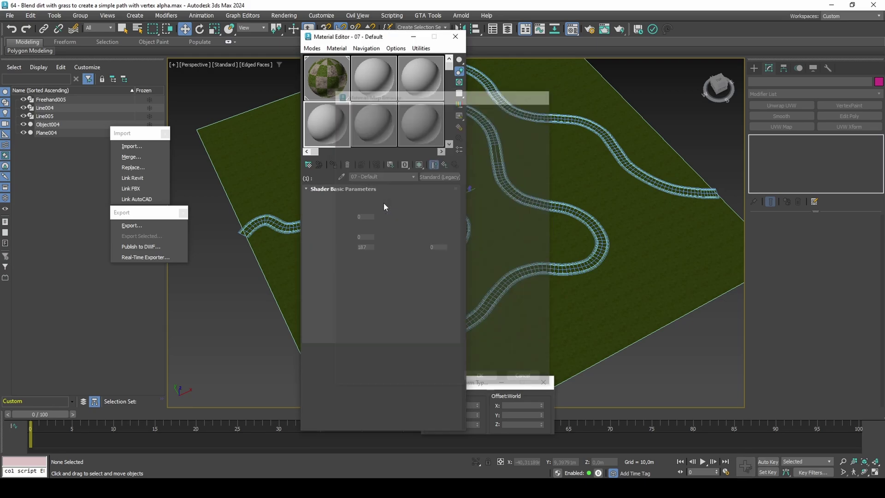
pyautogui.rightClick(433, 177)
pyautogui.click(444, 194)
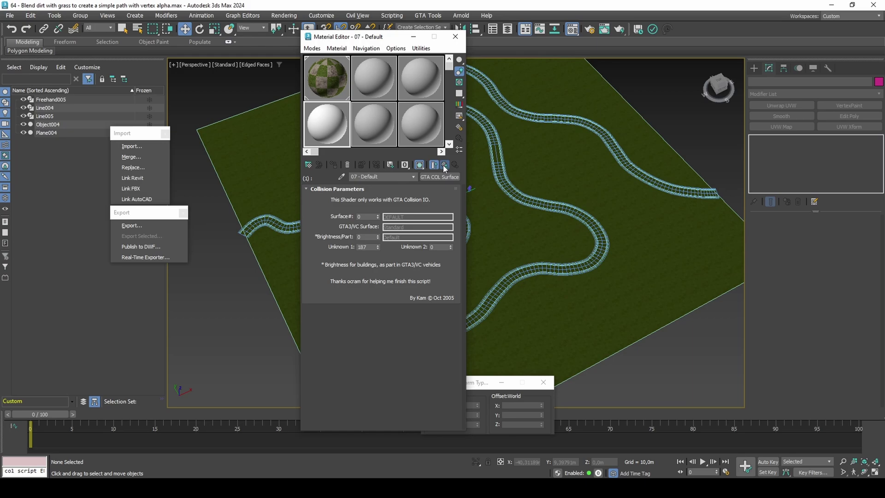
# Step: Paste the GTA COL Surface material into sub-material 2 and set its surface number to 26
pyautogui.click(443, 165)
pyautogui.rightClick(403, 249)
pyautogui.click(406, 250)
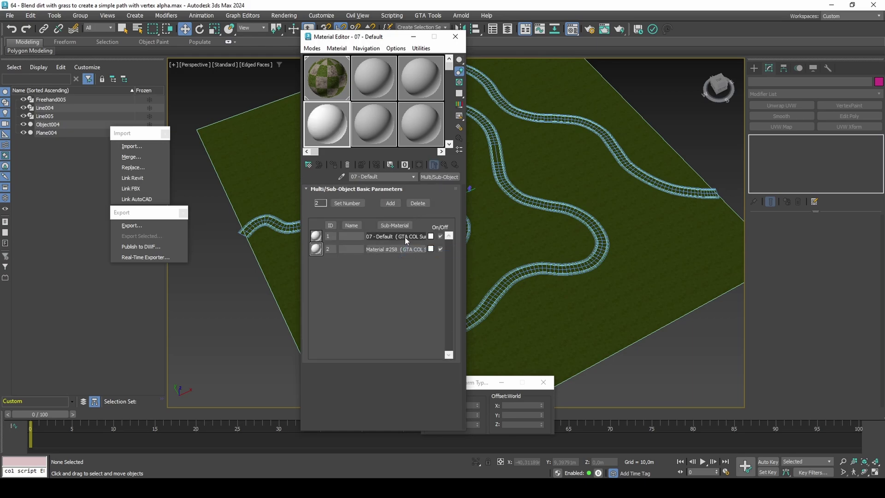
pyautogui.click(405, 237)
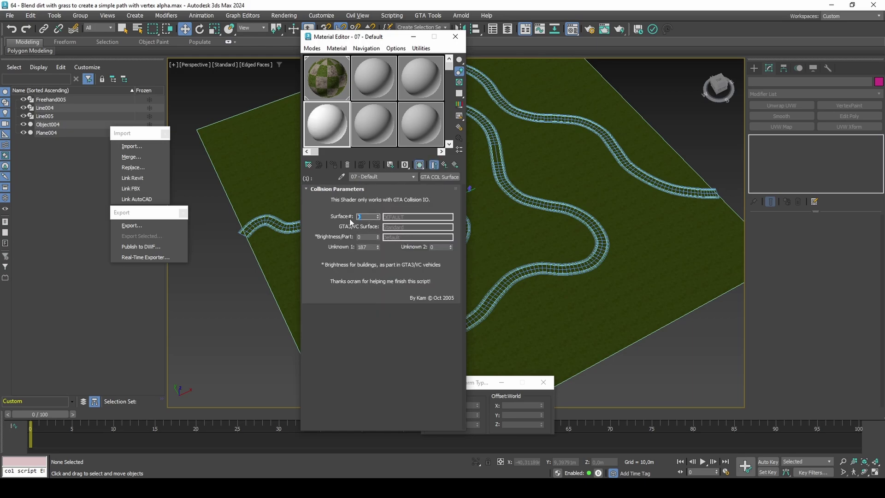
pyautogui.click(454, 166)
# Step: Convert Plane004 to an Editable Mesh, assign the collision material 07 - Default to it and check the result without edged faces
pyautogui.click(470, 188)
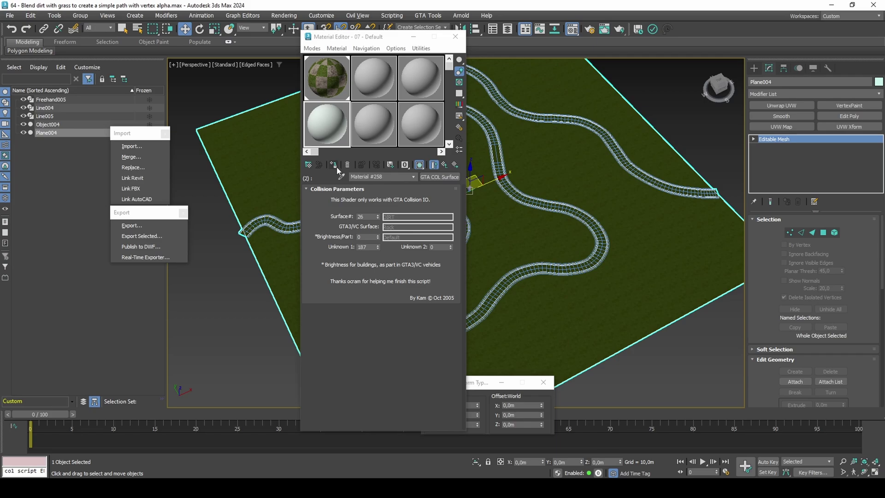
pyautogui.click(337, 168)
pyautogui.click(281, 178)
pyautogui.hotkey('alt', 'q')
pyautogui.press('F4')
pyautogui.hotkey('alt', 'q')
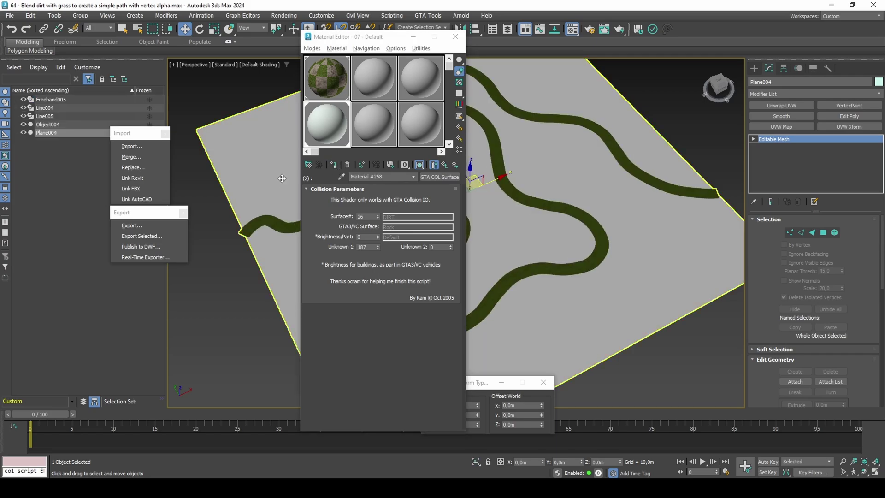
# Step: Open the GTA collision tool, name the collision base and pick Plane004 as its collision mesh
pyautogui.click(428, 15)
pyautogui.moveTo(451, 40)
pyautogui.click(483, 41)
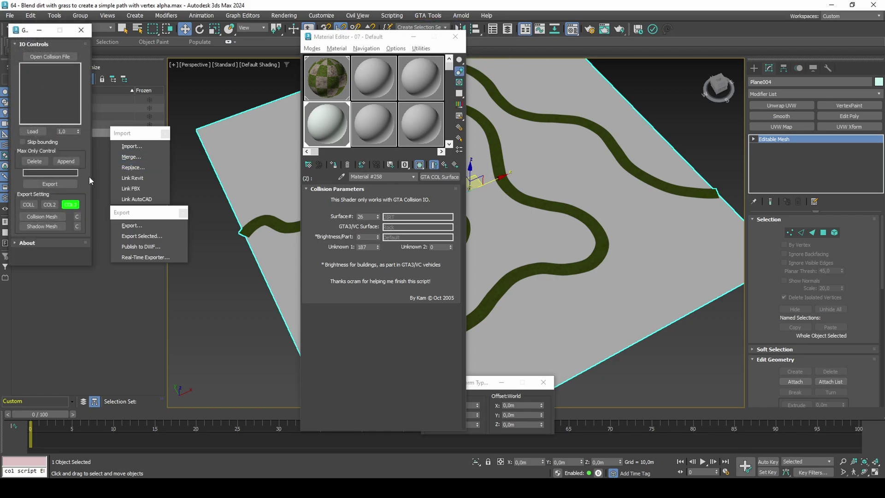
pyautogui.click(68, 175)
pyautogui.write('base')
pyautogui.click(53, 217)
pyautogui.click(230, 163)
# Step: Export the collision as base.col, close the collision tool and reapply the textured material 01 - Defaultaaa to Plane004
pyautogui.click(49, 183)
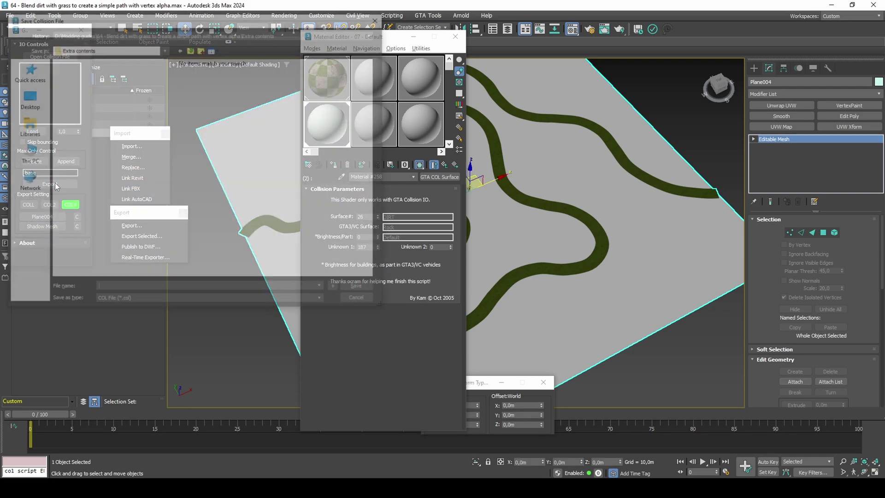
pyautogui.write('bas')
pyautogui.press('Return')
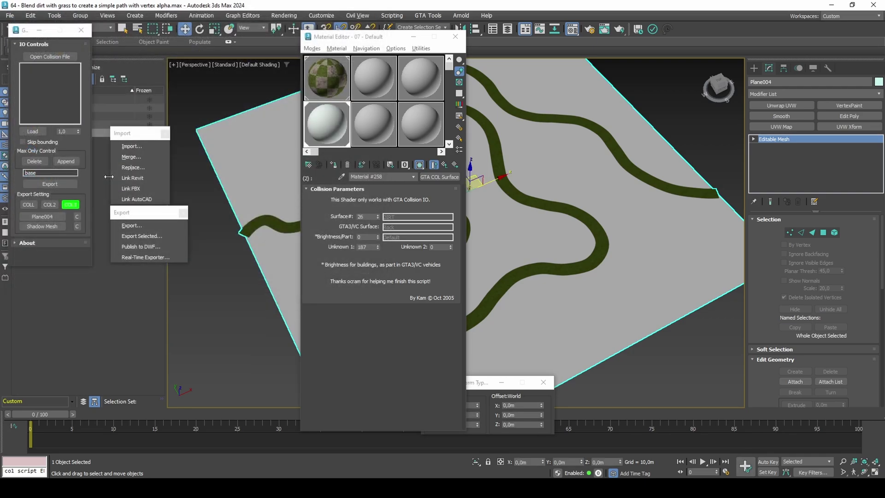
pyautogui.click(81, 30)
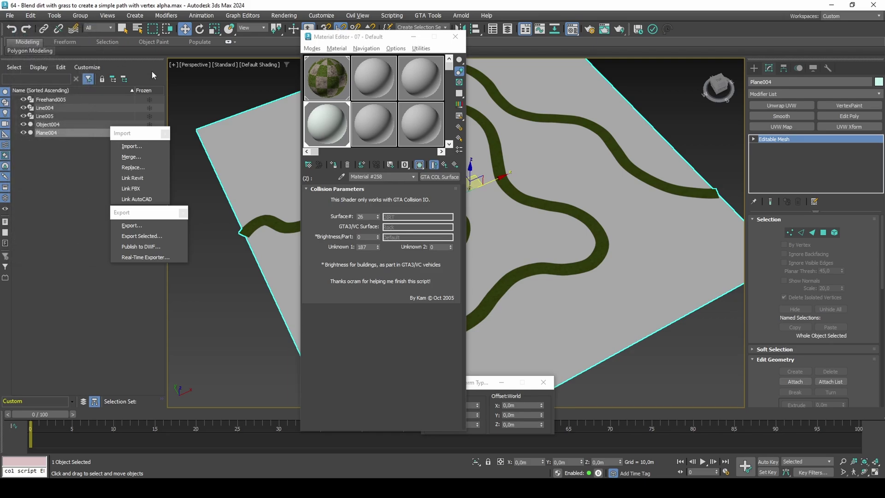
pyautogui.moveTo(325, 78); pyautogui.dragTo(273, 126)
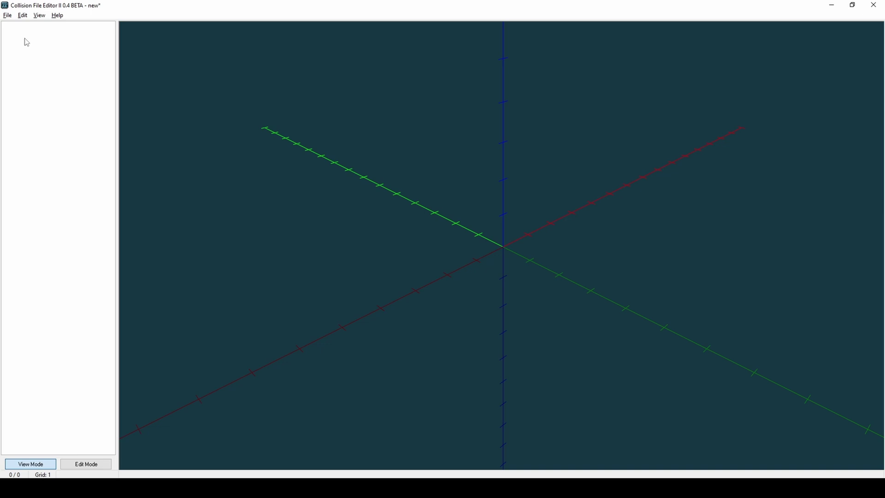
# Step: Switch to Collision File Editor II, open base.col and inspect the path and ground surfaces
pyautogui.click(8, 16)
pyautogui.click(32, 28)
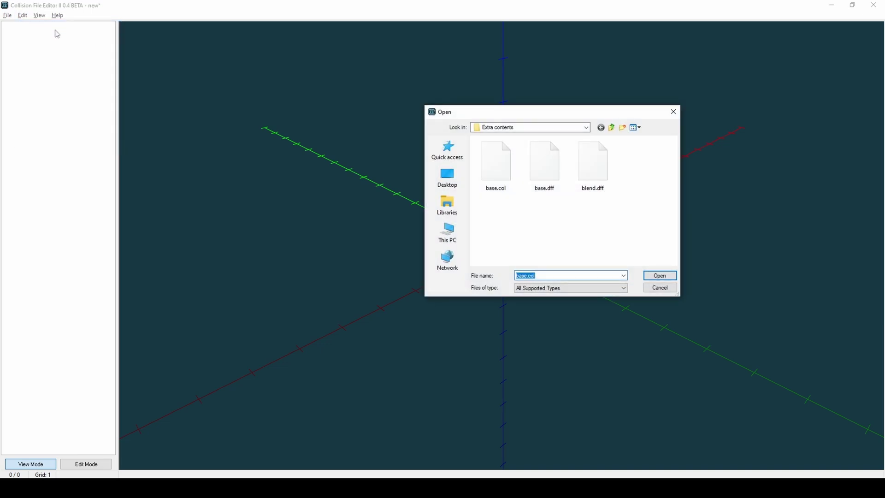
pyautogui.doubleClick(504, 165)
pyautogui.moveTo(490, 169); pyautogui.dragTo(489, 237, button='right')
pyautogui.moveTo(493, 227)
pyautogui.mouseDown()
pyautogui.moveTo(497, 247)
pyautogui.moveTo(496, 226)
pyautogui.mouseUp()
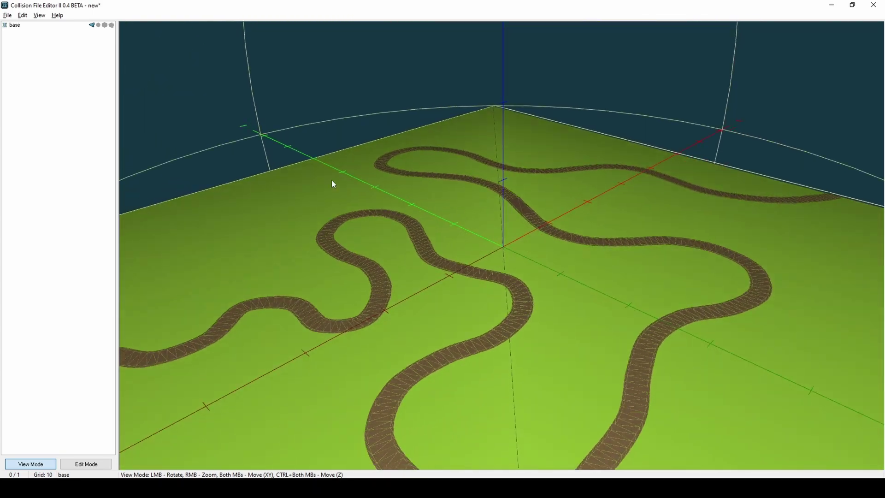
# Step: Copy the base collision as a LOD entry and keep only that LOD copy in the list
pyautogui.rightClick(61, 25)
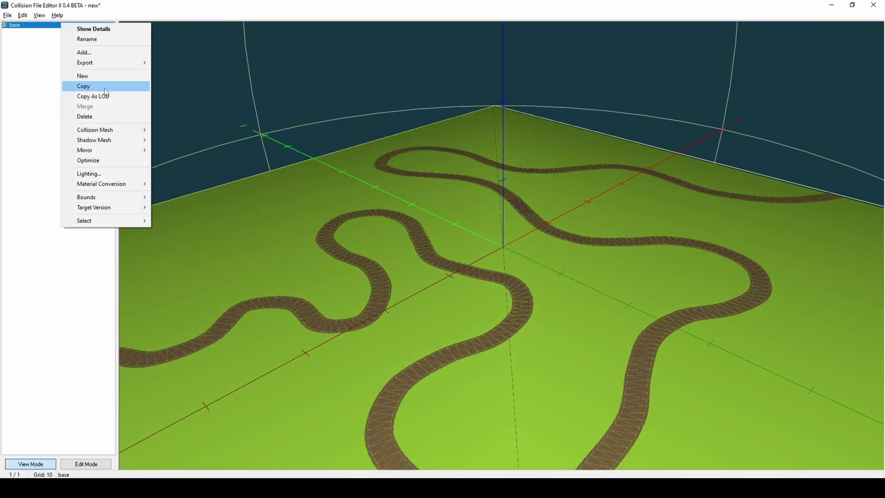
pyautogui.click(104, 96)
pyautogui.click(59, 31)
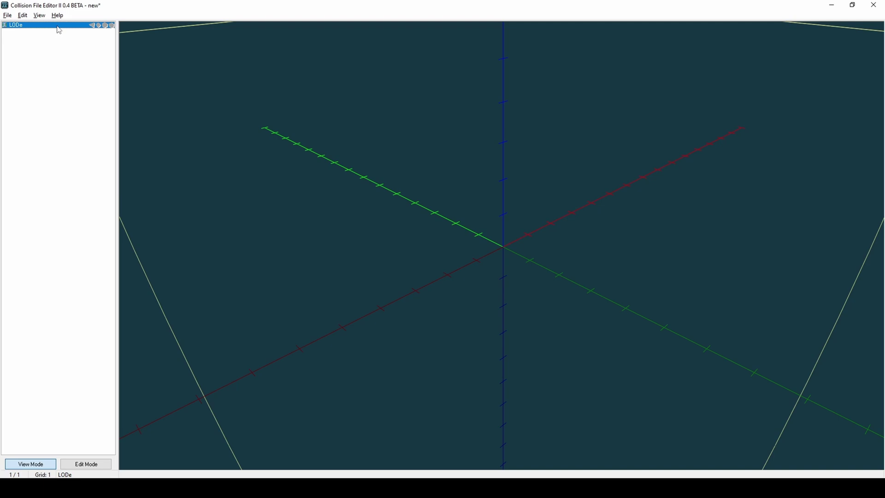
# Step: Export the LOD collision entry as a combined collision file named blend.col in Extra contents
pyautogui.rightClick(57, 26)
pyautogui.moveTo(106, 68)
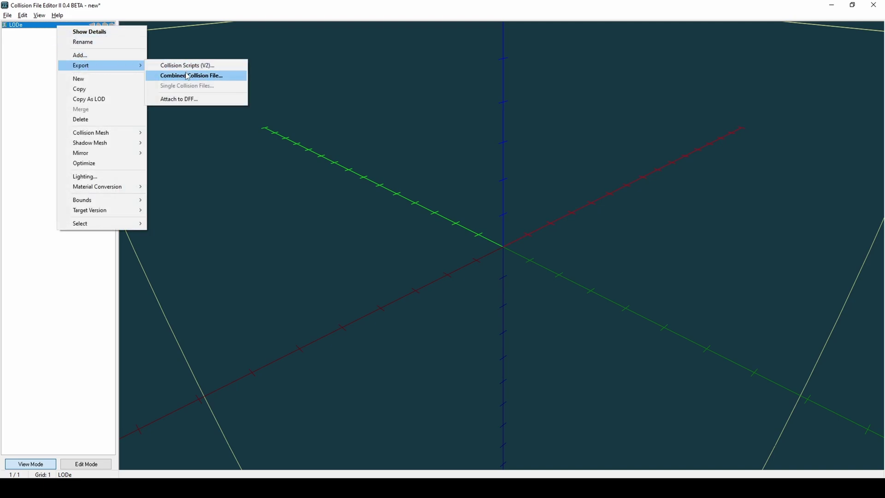
pyautogui.click(189, 76)
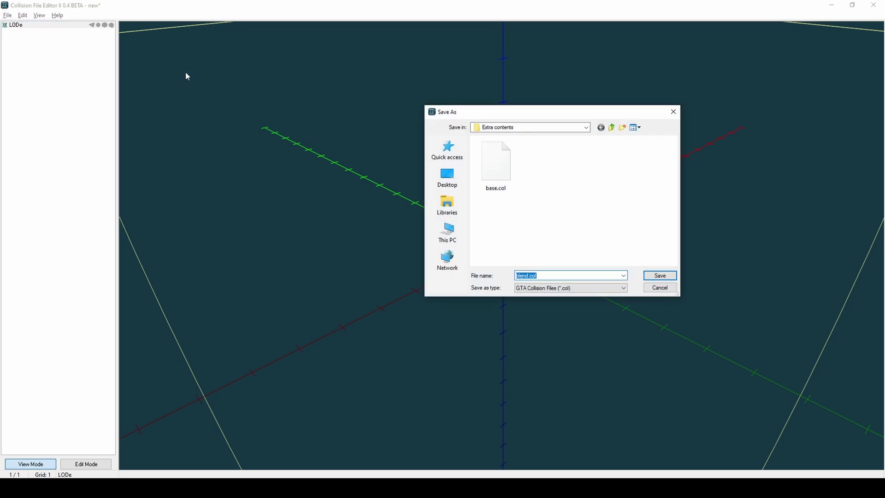
pyautogui.write('bl')
pyautogui.press('Return')
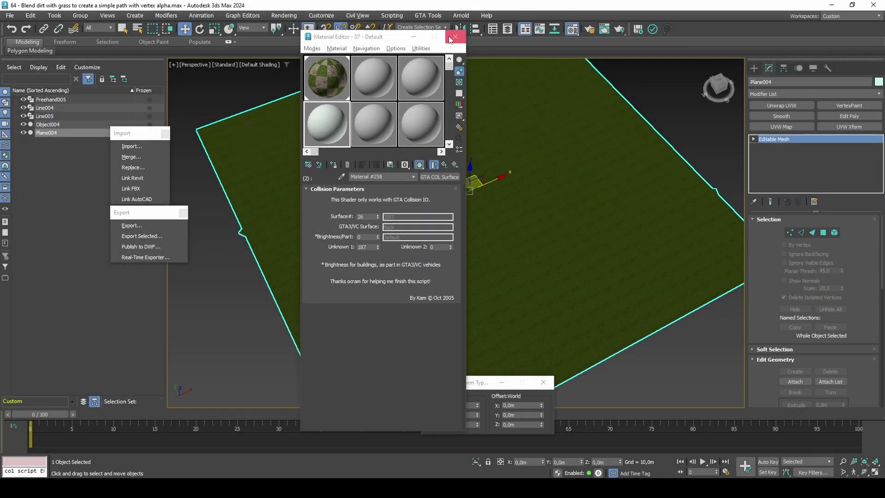
# Step: Switch back to 3ds Max and close the Material Editor and the floating Export window
pyautogui.click(452, 37)
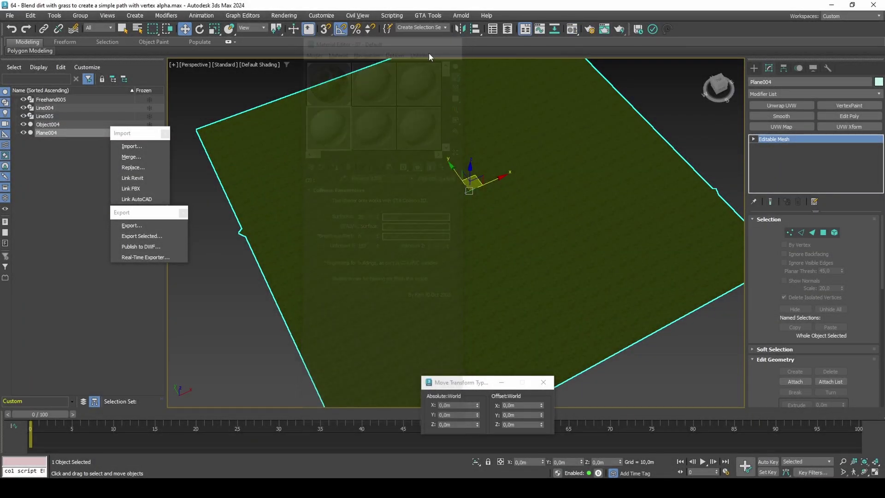
pyautogui.click(183, 212)
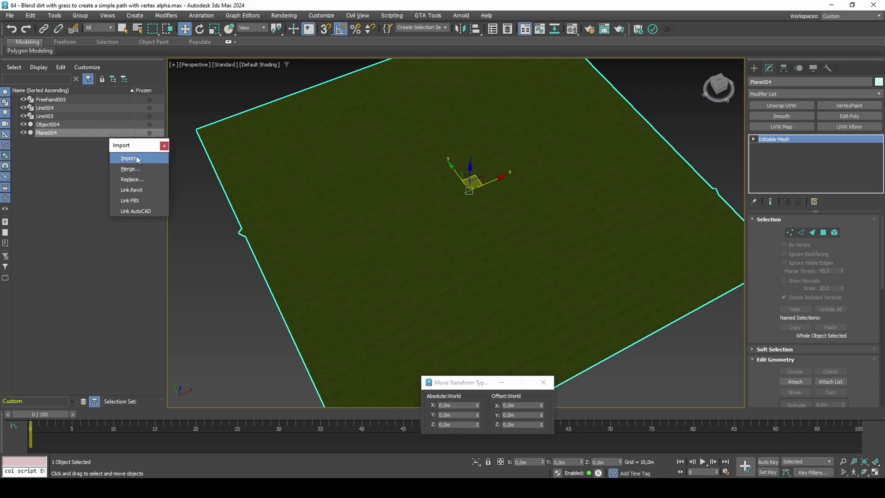
# Step: Import the dead tree model dead_tree_12.dff from the Gta3 Models folder into the scene
pyautogui.click(138, 145)
pyautogui.hotkey('ctrl', 'v')
pyautogui.press('Down')
pyautogui.press('Return')
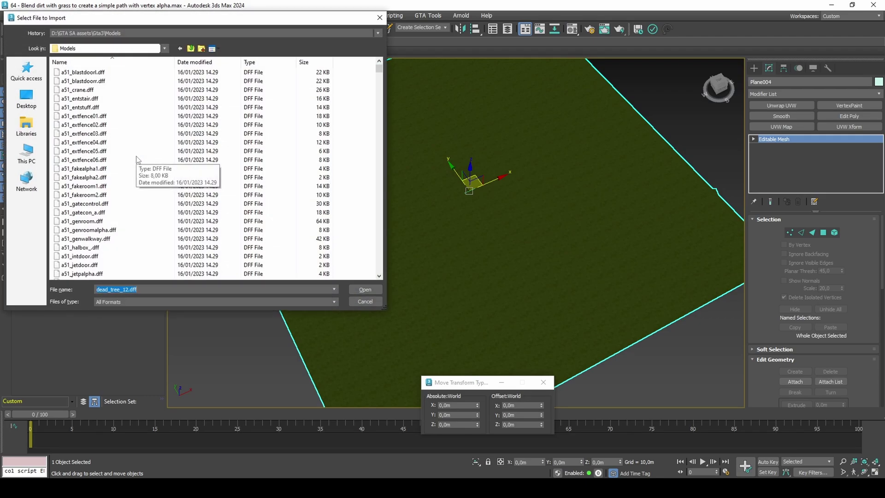
pyautogui.press('Return')
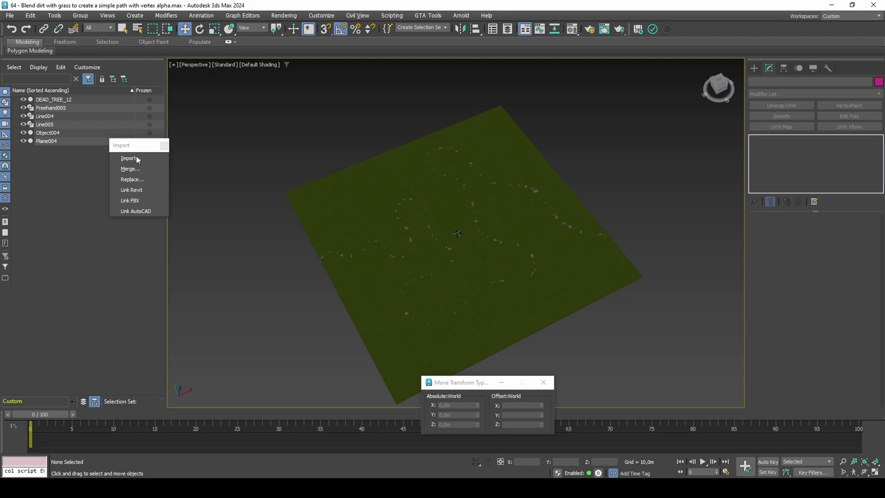
# Step: Import the second dead tree model, dead_tree_18.dff, from the same Models folder
pyautogui.click(137, 158)
pyautogui.hotkey('ctrl', 'v')
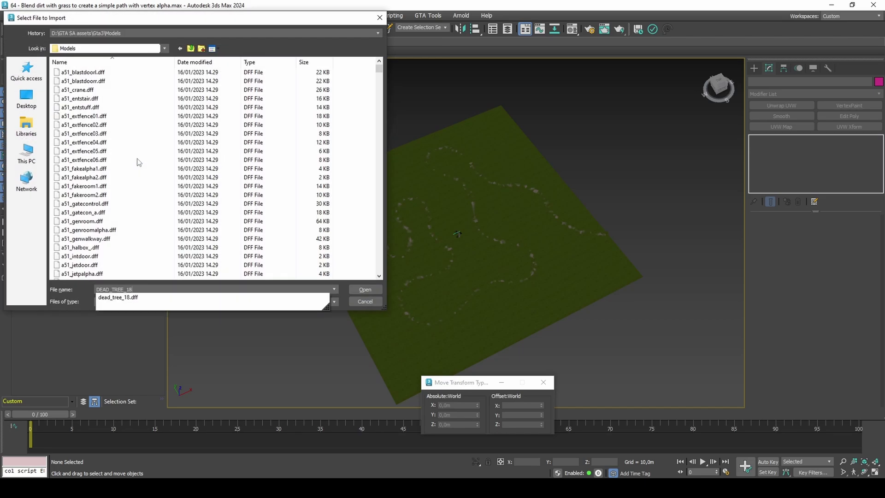
pyautogui.press('Return')
pyautogui.press('Return')
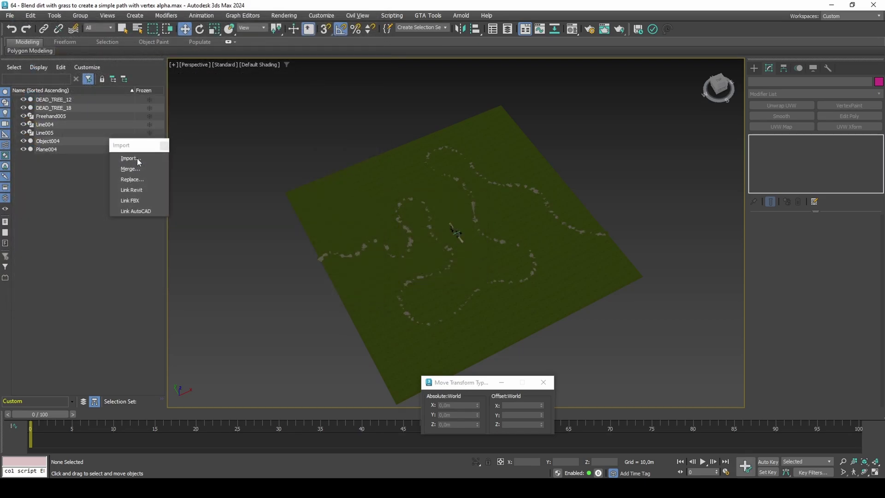
# Step: Import the bushy tree model sm_bushytree.dff from the same Models folder
pyautogui.click(143, 157)
pyautogui.hotkey('ctrl', 'v')
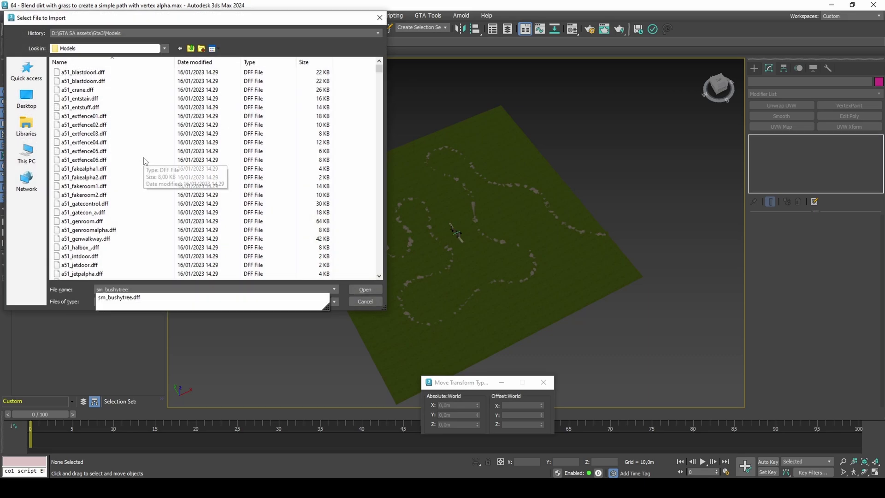
pyautogui.press('Return')
pyautogui.press('Return')
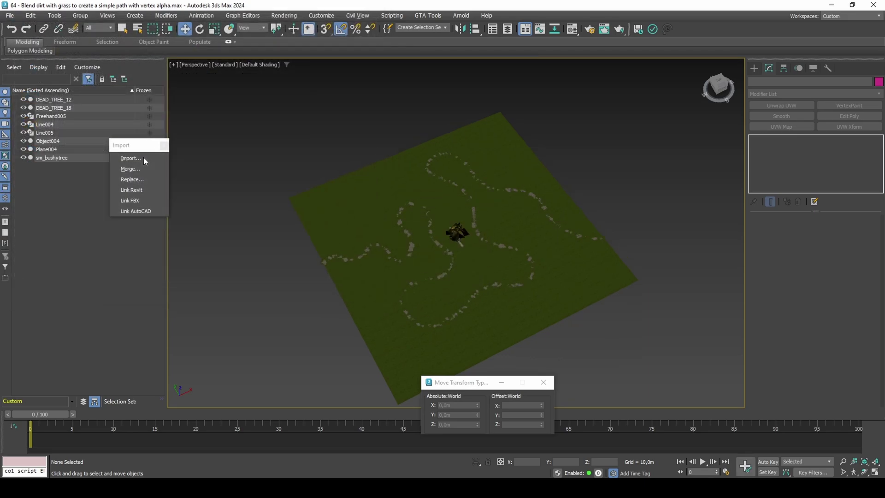
# Step: Select the DEAD_TREE_12 object at the centre of the grass ground
pyautogui.click(109, 101)
pyautogui.scroll(5, 441, 265)
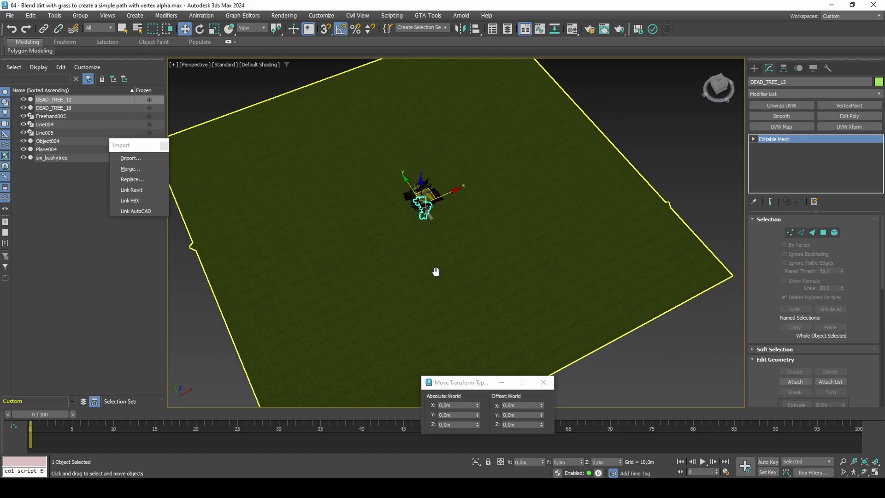
pyautogui.moveTo(447, 263); pyautogui.dragTo(473, 274, button='middle')
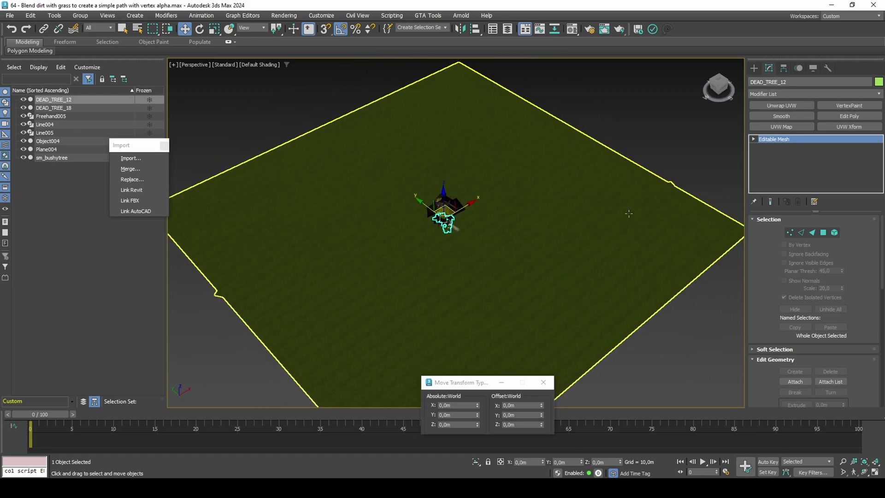
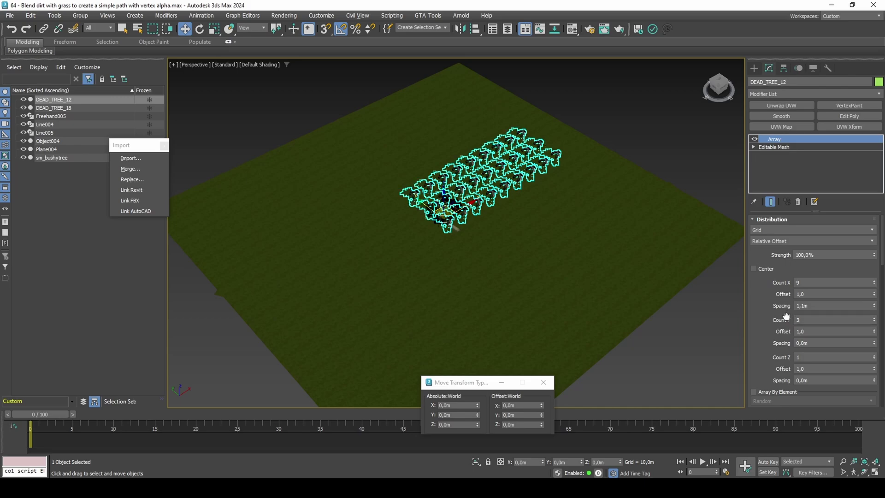
# Step: Set the Z transform position of the DEAD_TREE_12 array clones to 1,37 m
pyautogui.scroll(-6, 782, 318)
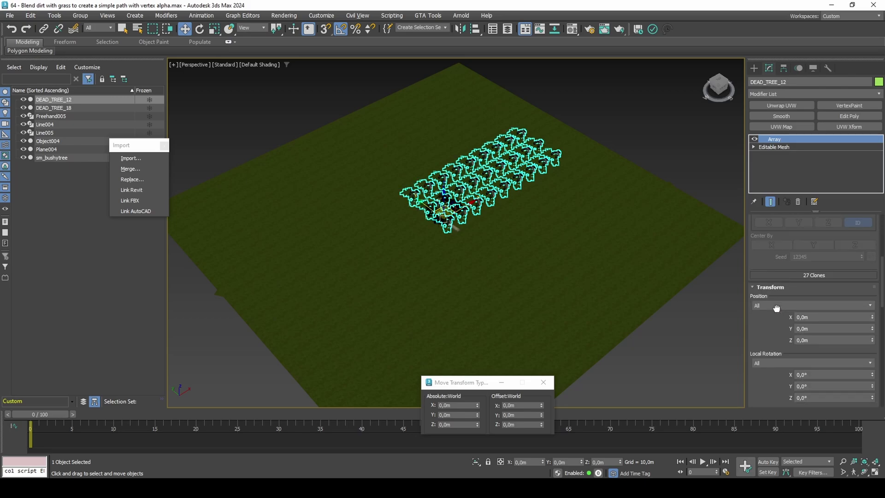
pyautogui.click(815, 300)
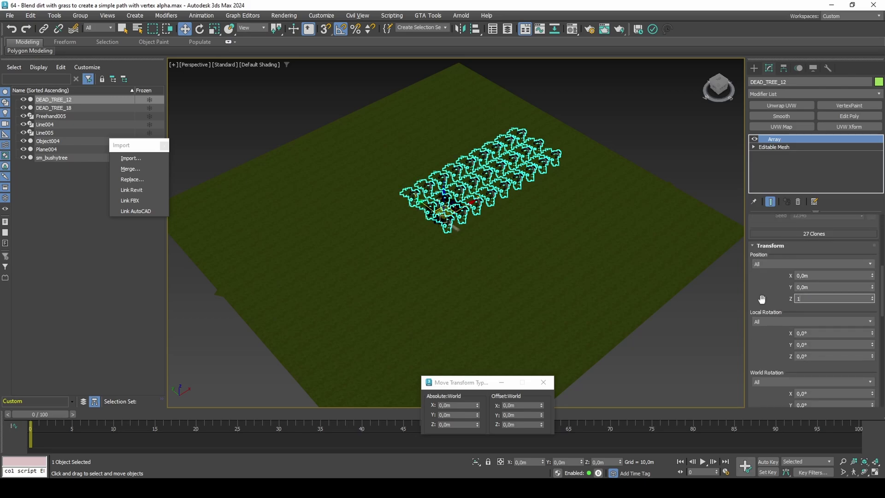
pyautogui.press('Return')
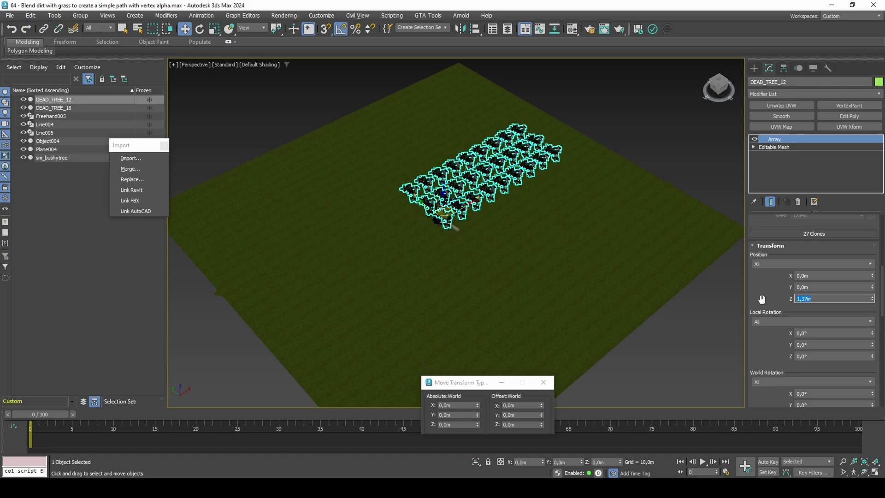
# Step: Randomize the position of the DEAD_TREE_12 clones by 28 m in X and 34 m in Y
pyautogui.scroll(-10, 764, 300)
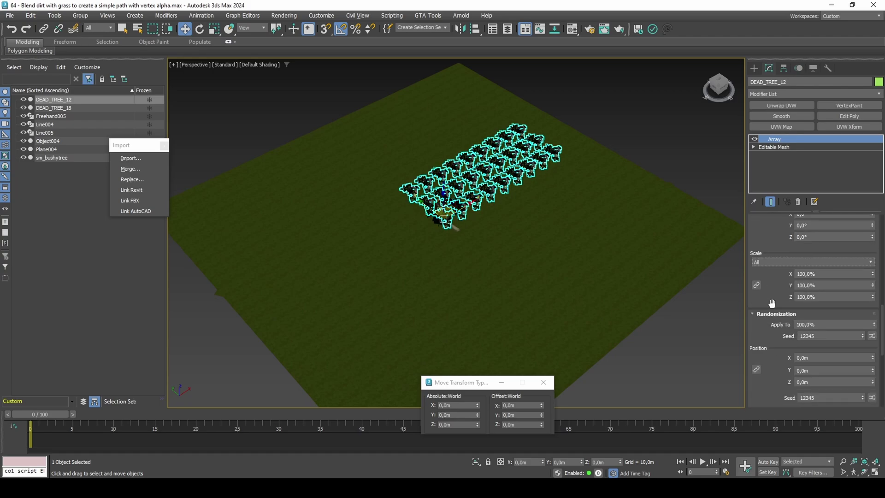
pyautogui.scroll(-3, 772, 302)
pyautogui.click(816, 303)
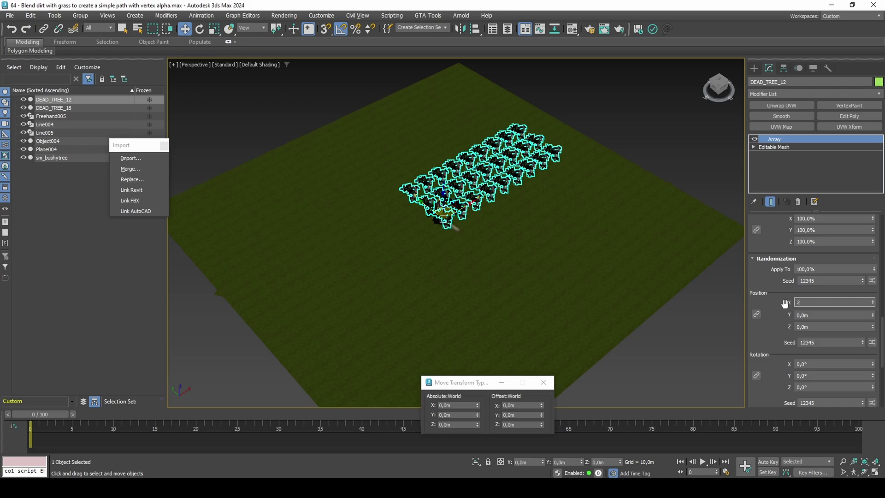
pyautogui.press('Tab')
pyautogui.write('34')
pyautogui.press('Tab')
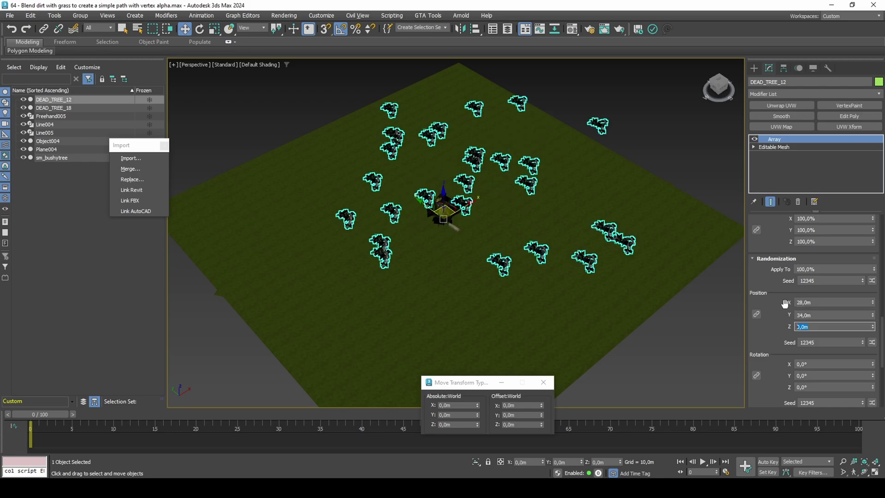
# Step: Randomize the Z rotation of the DEAD_TREE_12 clones by 70 degrees
pyautogui.press('Tab')
pyautogui.press('Tab')
pyautogui.press('Tab')
pyautogui.press('Tab')
pyautogui.press('Return')
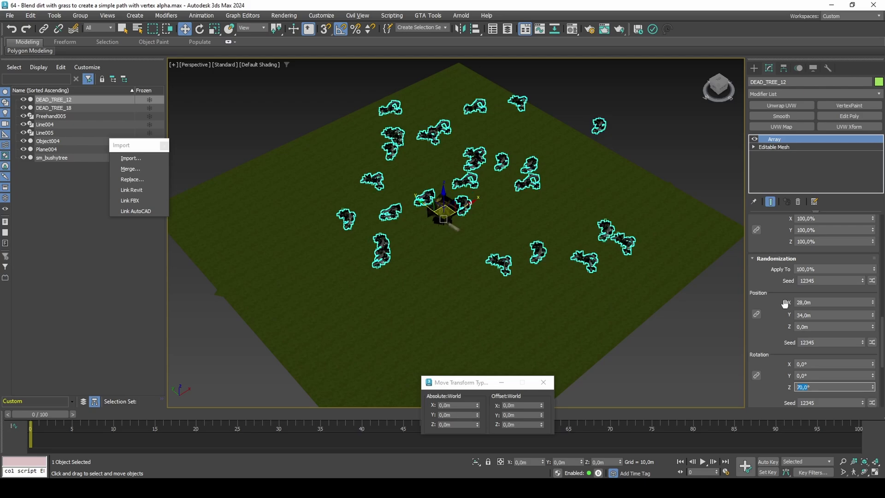
# Step: Copy the Array modifier from DEAD_TREE_12 and paste it onto DEAD_TREE_18
pyautogui.scroll(10, 785, 302)
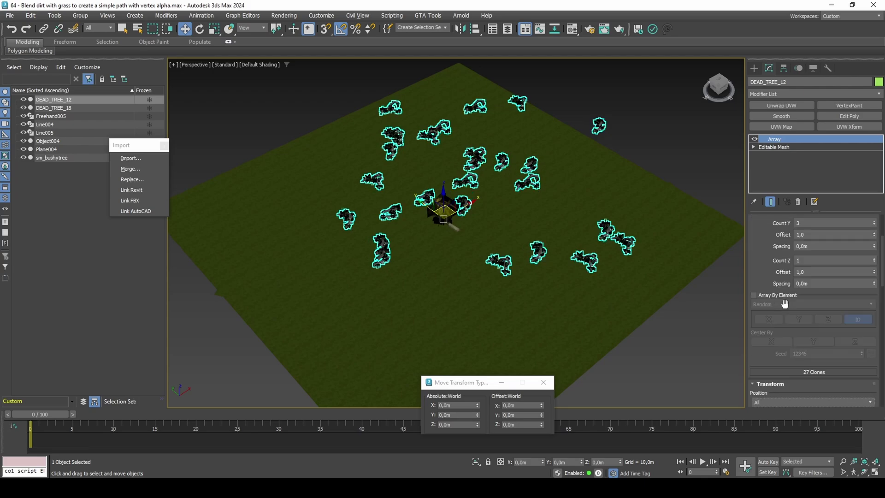
pyautogui.rightClick(793, 138)
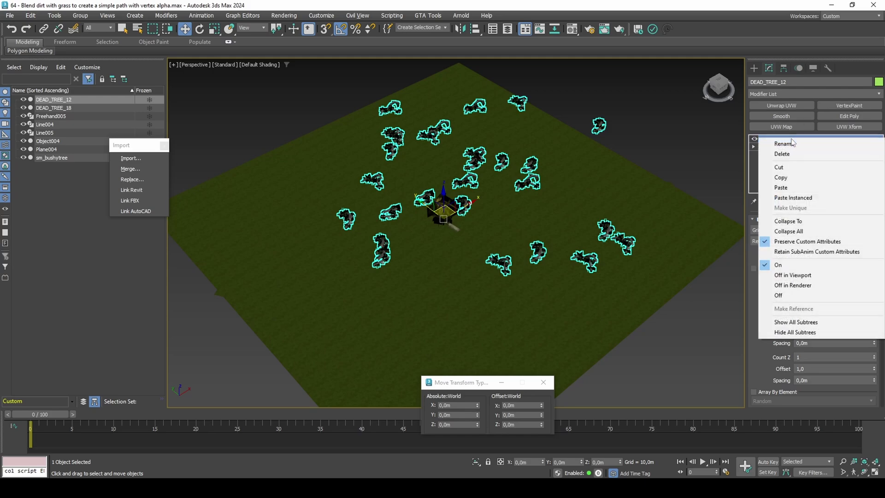
pyautogui.click(786, 174)
pyautogui.click(92, 107)
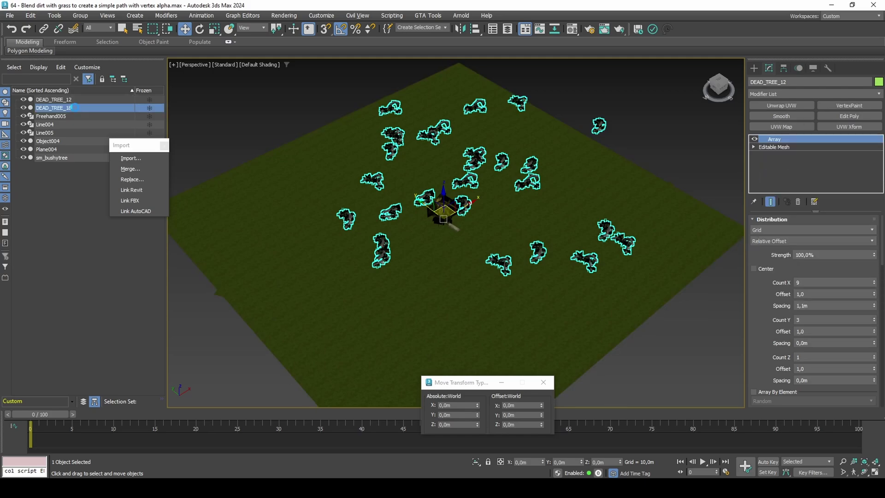
pyautogui.rightClick(785, 141)
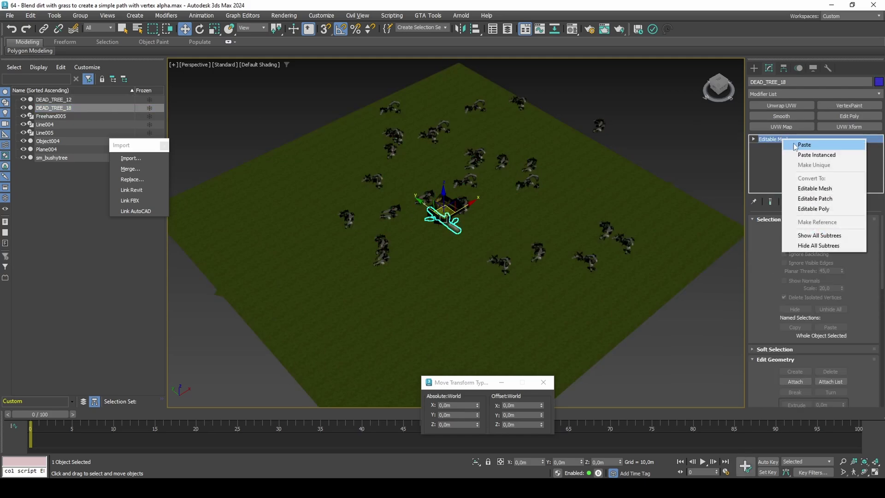
pyautogui.click(793, 142)
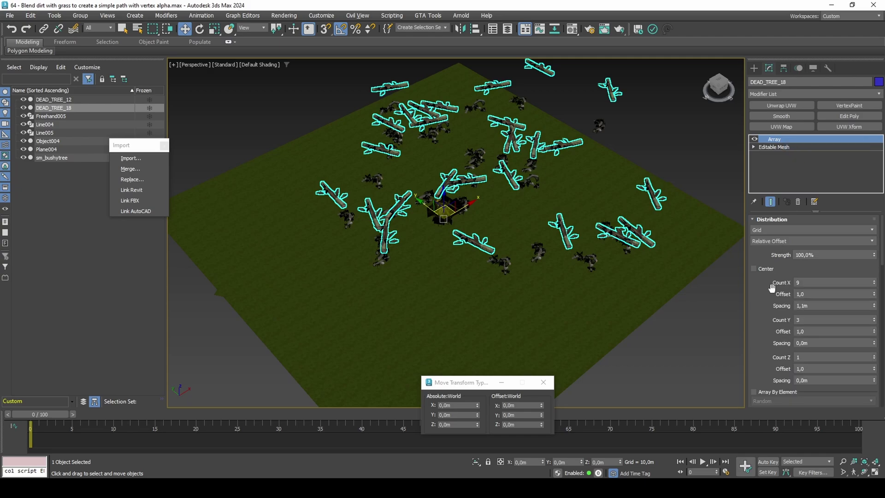
# Step: Set the Z transform position of the DEAD_TREE_18 array clones to 0,56 m
pyautogui.scroll(-5, 773, 286)
pyautogui.doubleClick(814, 326)
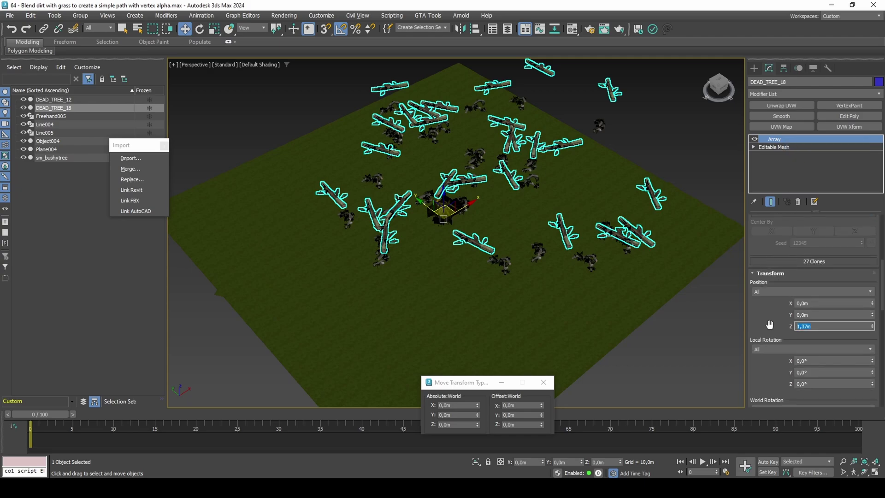
pyautogui.write('0,56')
pyautogui.press('Return')
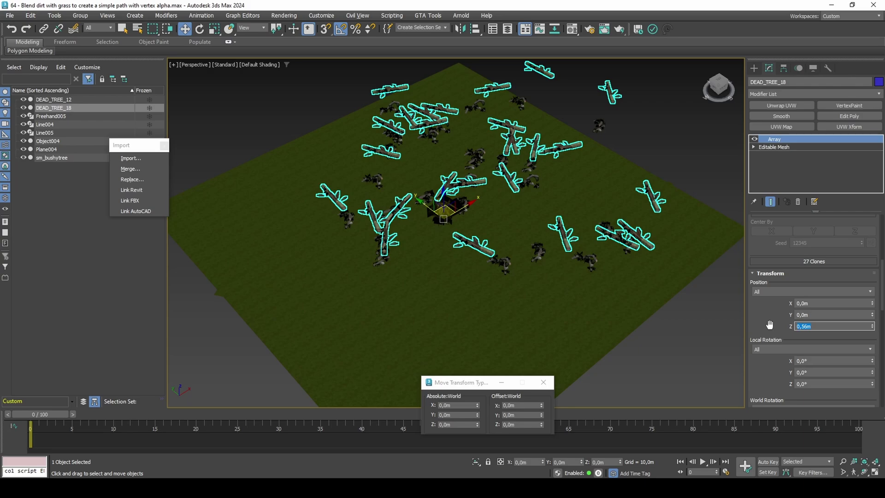
# Step: Set the random position of the DEAD_TREE_18 clones to 21 m in X and 31 m in Y
pyautogui.scroll(-5, 769, 325)
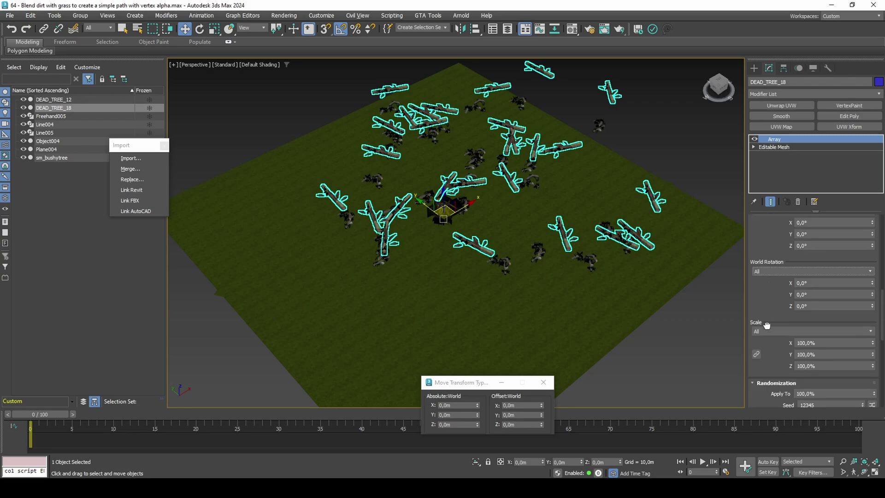
pyautogui.scroll(-2, 767, 326)
pyautogui.click(829, 330)
pyautogui.write('2')
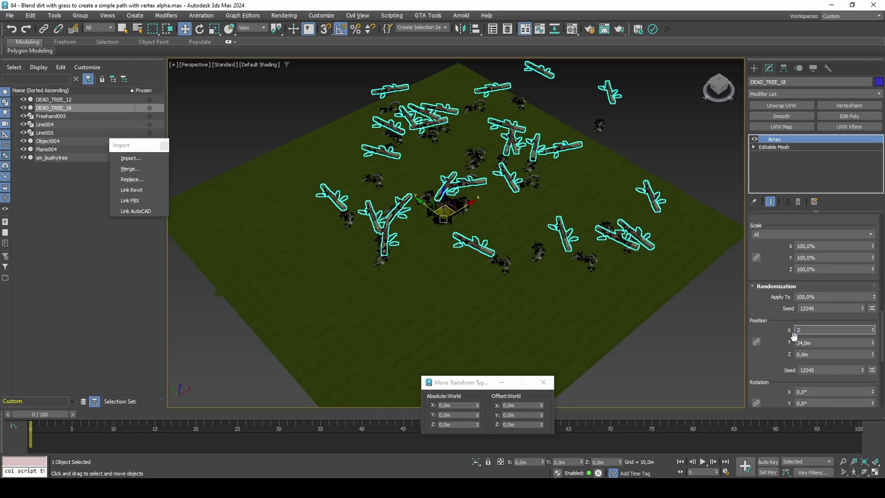
pyautogui.write('1')
pyautogui.click(815, 343)
pyautogui.write('31')
pyautogui.press('Return')
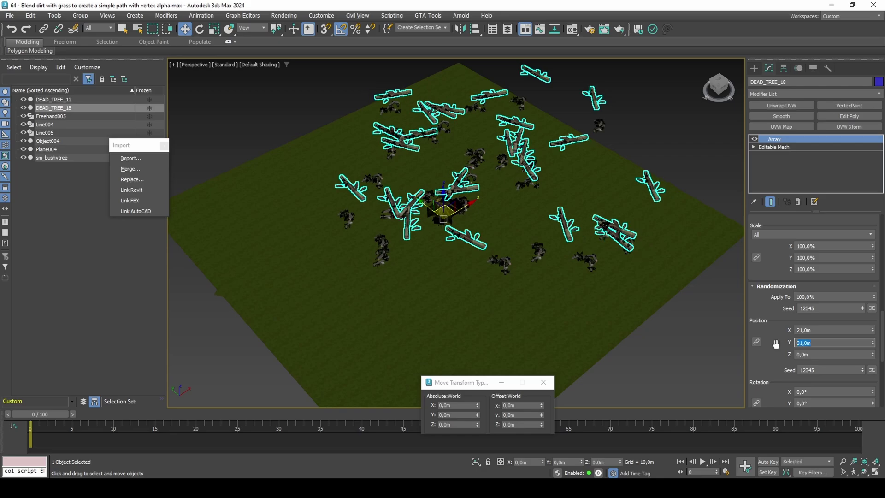
# Step: Display edged faces, then move and rotate the DEAD_TREE_12 array to spread its trees around the winding path
pyautogui.click(539, 251)
pyautogui.press('F4')
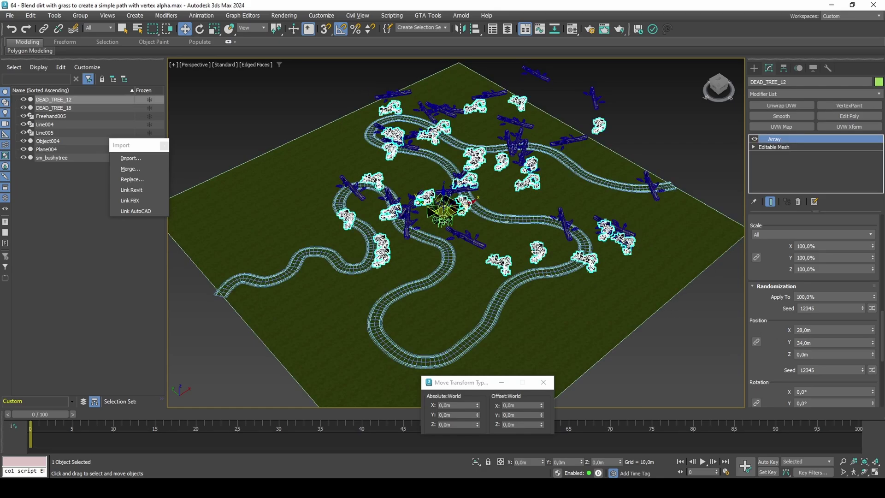
pyautogui.moveTo(516, 239); pyautogui.dragTo(518, 237, button='middle')
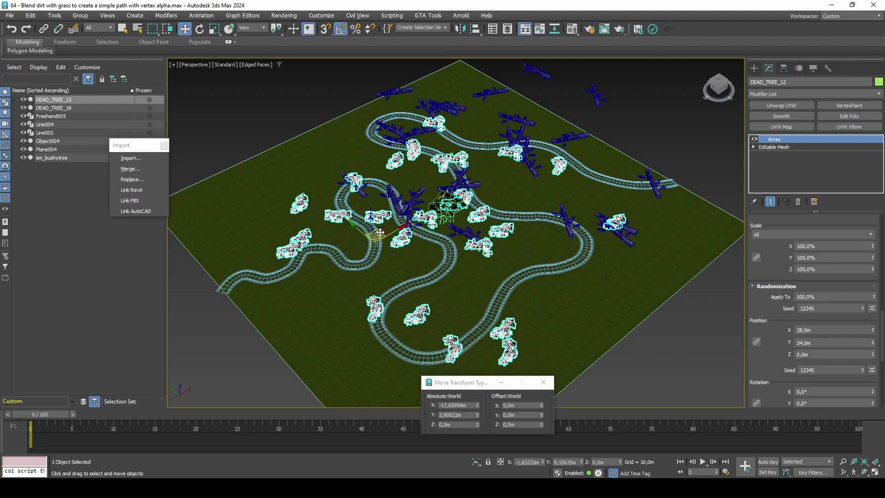
pyautogui.press('e')
# Step: Move the DEAD_TREE_18 array to about X -17,4 m, Y -25,2 m so its trunks lie around the path
pyautogui.click(394, 310)
pyautogui.press('w')
pyautogui.moveTo(395, 310); pyautogui.dragTo(469, 306)
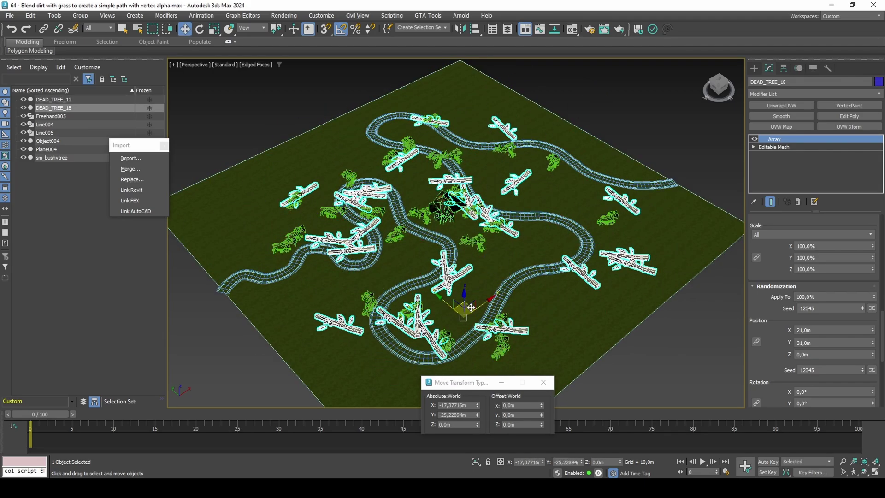
# Step: Add an Array modifier to the sm_bushytree object
pyautogui.click(49, 157)
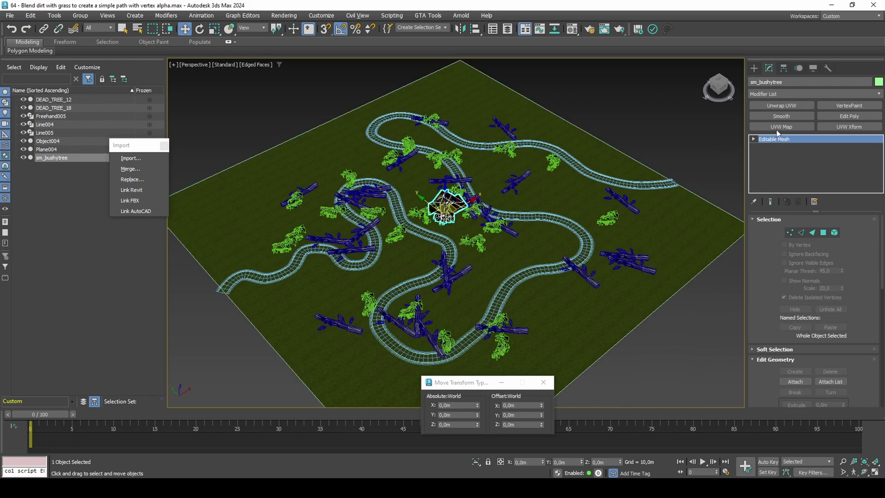
pyautogui.click(802, 96)
pyautogui.write('arr')
pyautogui.click(793, 112)
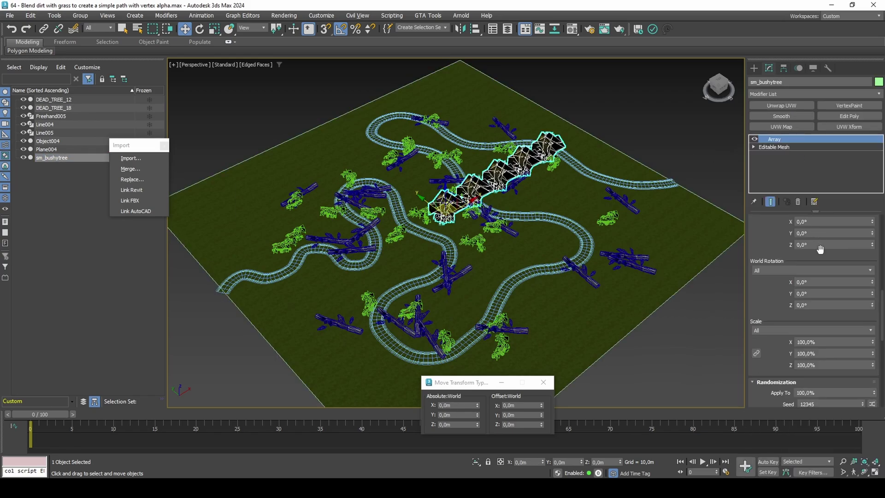
# Step: Set the bushy tree array's X count to 24 with a spacing of -0,5 m
pyautogui.scroll(10, 811, 252)
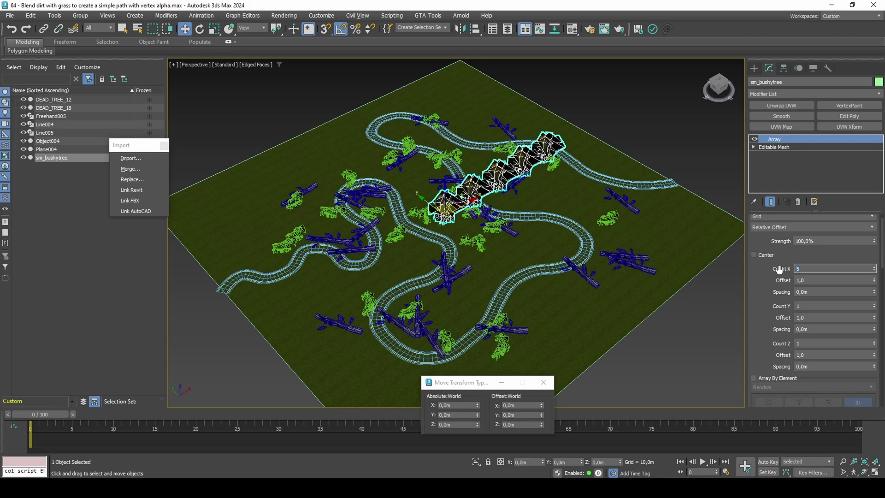
pyautogui.click(822, 292)
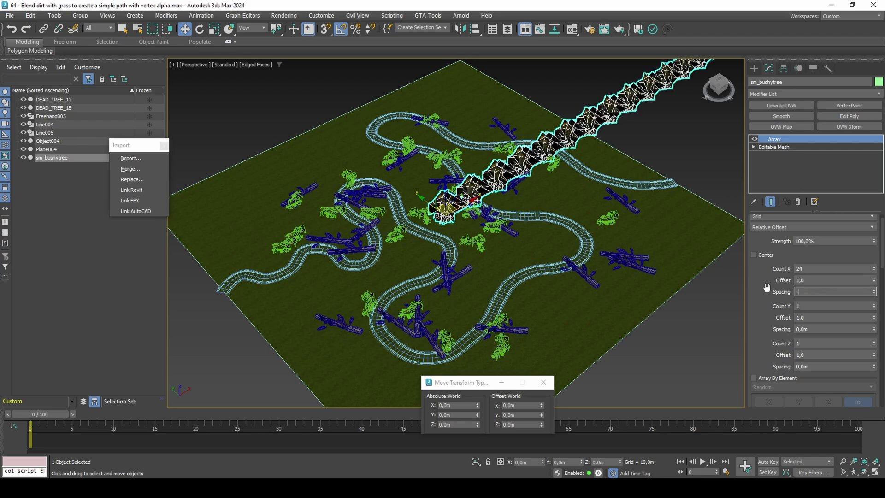
pyautogui.write('-,5')
pyautogui.press('Return')
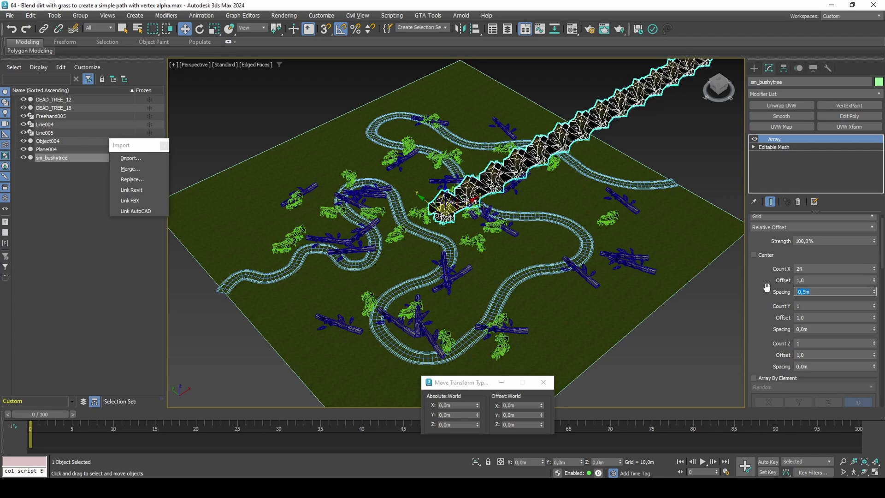
# Step: Set the bushy tree array's Y count to 24 with a spacing of -2 m
pyautogui.click(798, 307)
pyautogui.click(816, 331)
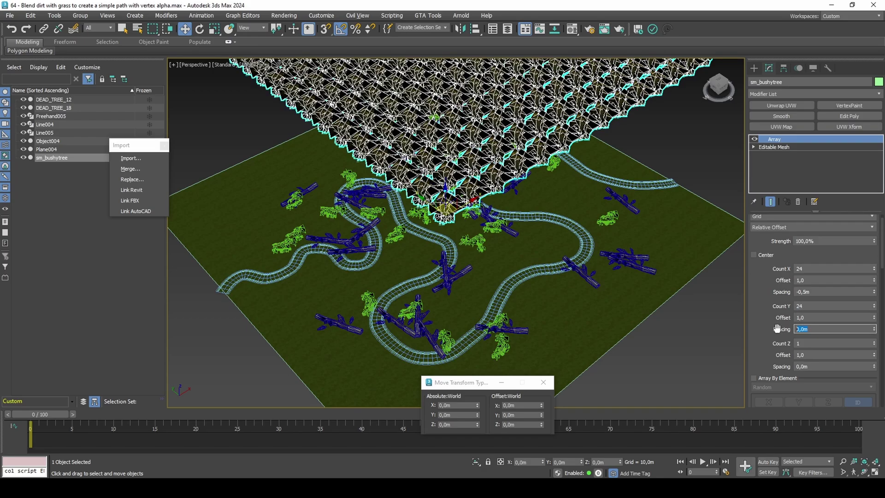
pyautogui.write('-2')
pyautogui.press('Return')
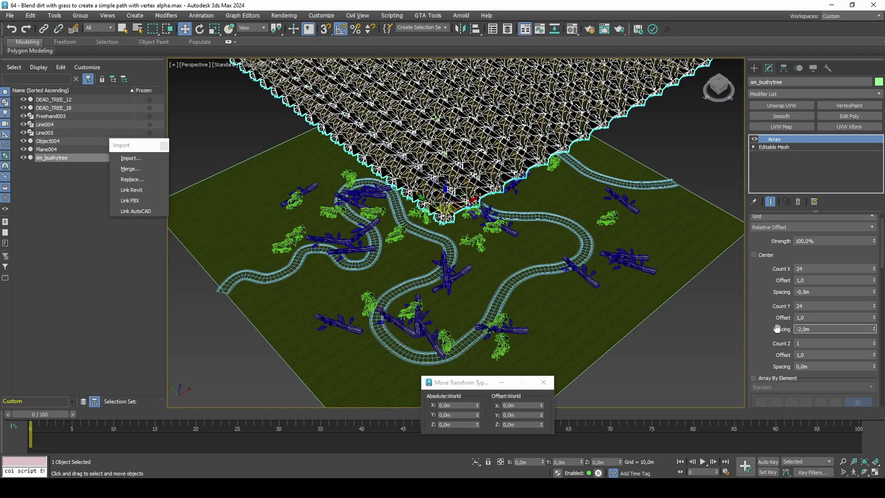
# Step: Randomize the position of the bushy tree clones by 28 m in X and 34 m in Y
pyautogui.scroll(-8, 777, 328)
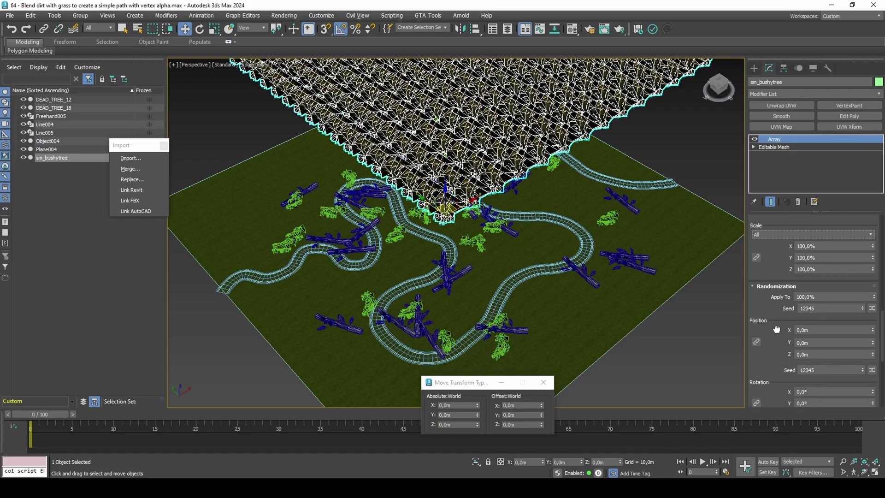
pyautogui.scroll(-1, 776, 329)
pyautogui.moveTo(813, 317); pyautogui.dragTo(795, 317)
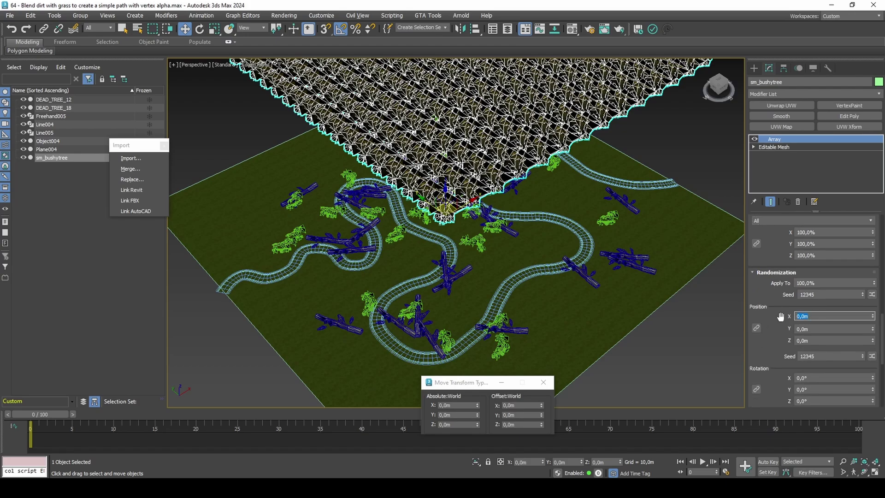
pyautogui.write('28')
pyautogui.press('Tab')
pyautogui.write('34')
pyautogui.press('Return')
pyautogui.click(805, 316)
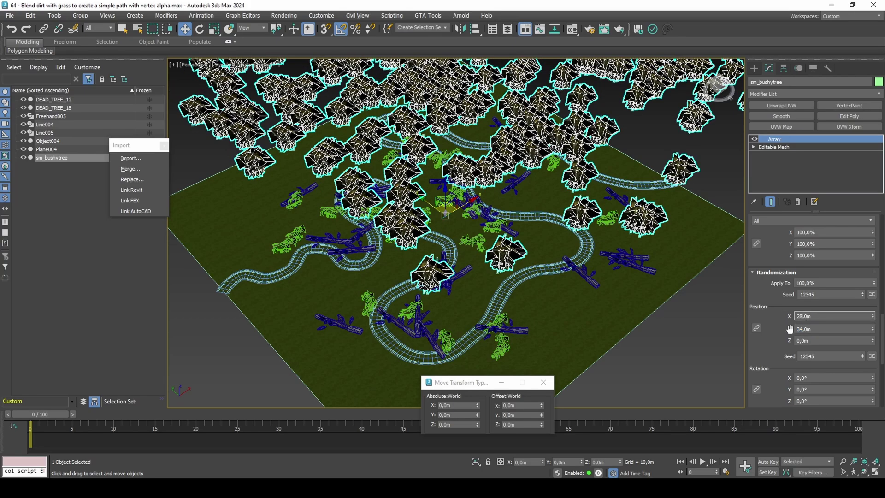
# Step: Randomize the Z rotation of the bushy tree clones by 70 degrees
pyautogui.scroll(-5, 789, 329)
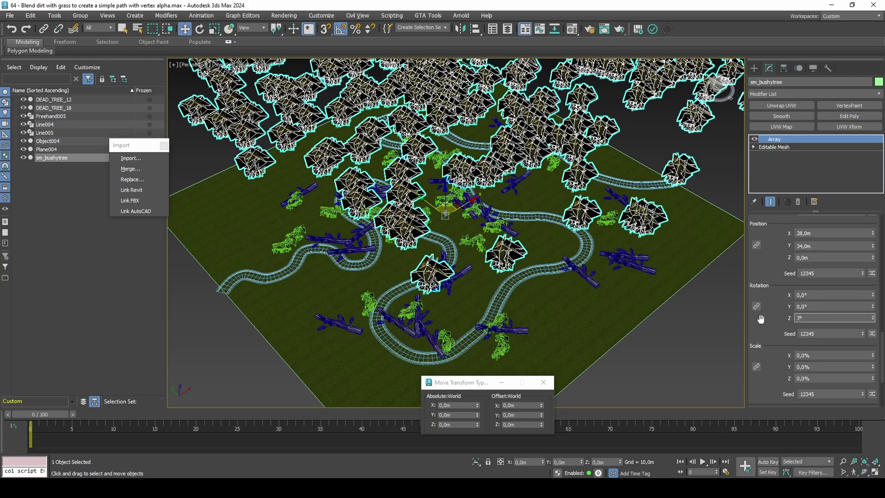
pyautogui.write('70')
pyautogui.press('Return')
# Step: Move the bushy tree array to about X -96,5 m, Y -67,3 m so it covers the grass ground
pyautogui.scroll(-5, 517, 239)
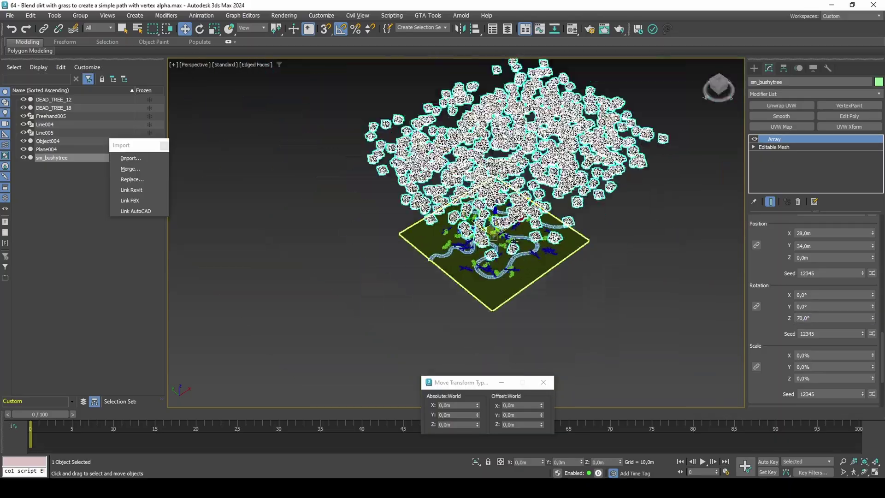
pyautogui.keyDown('alt'); pyautogui.moveTo(517, 239); pyautogui.dragTo(497, 264, button='middle'); pyautogui.keyUp('alt')
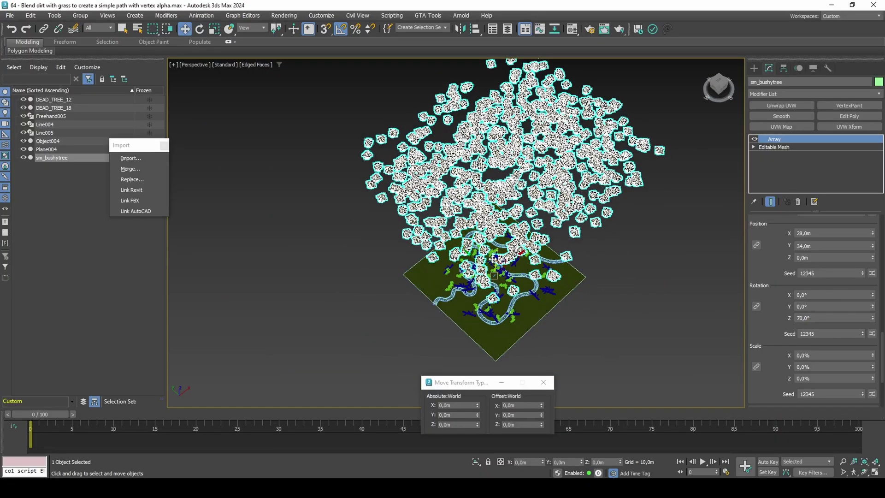
pyautogui.moveTo(492, 259); pyautogui.dragTo(463, 404)
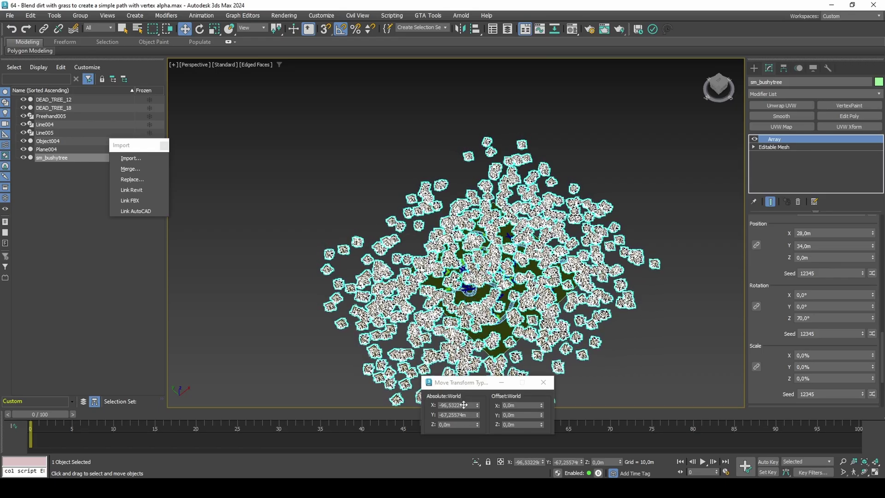
pyautogui.scroll(5, 485, 331)
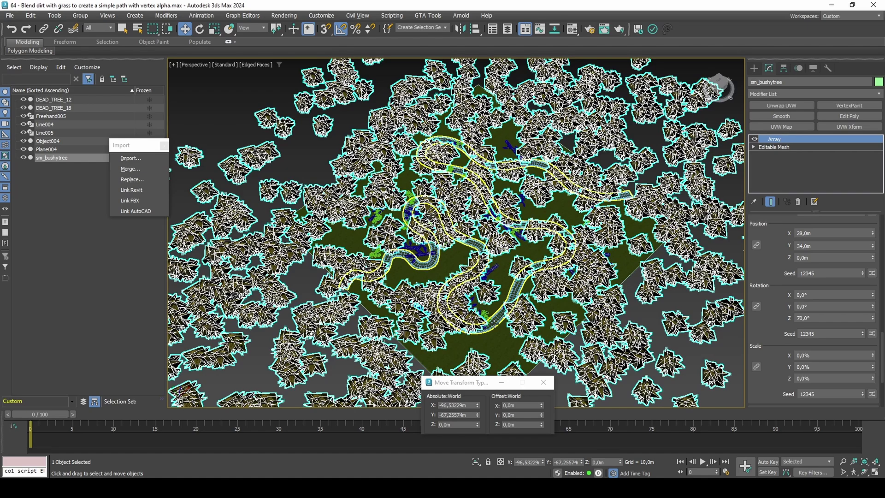
# Step: Clone the dirt path object as a copy named "culling object"
pyautogui.click(494, 322)
pyautogui.rightClick(505, 299)
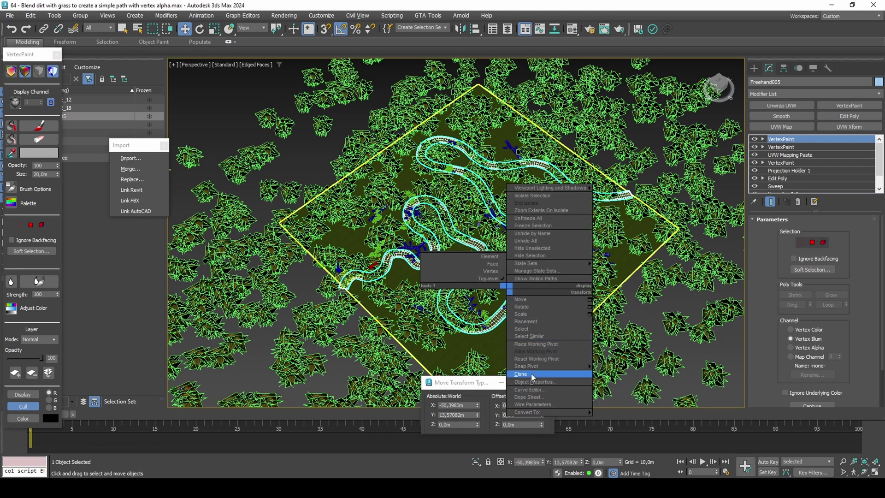
pyautogui.click(534, 376)
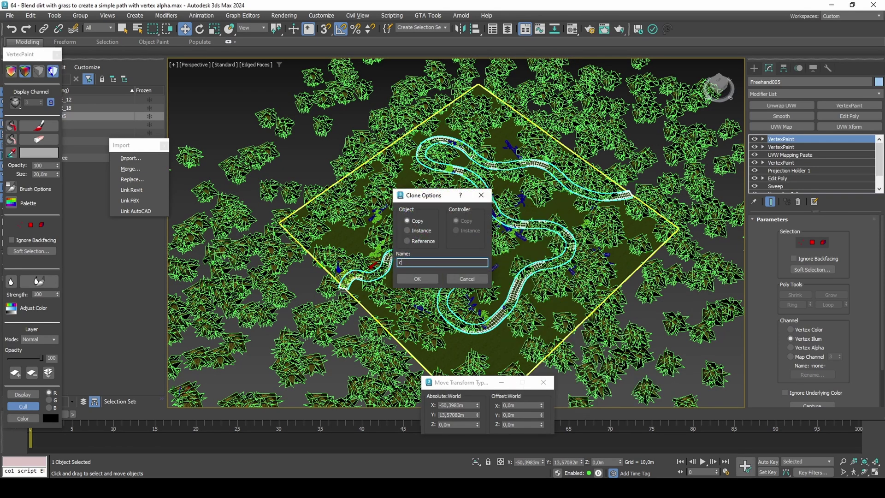
pyautogui.write('culling object')
pyautogui.press('Return')
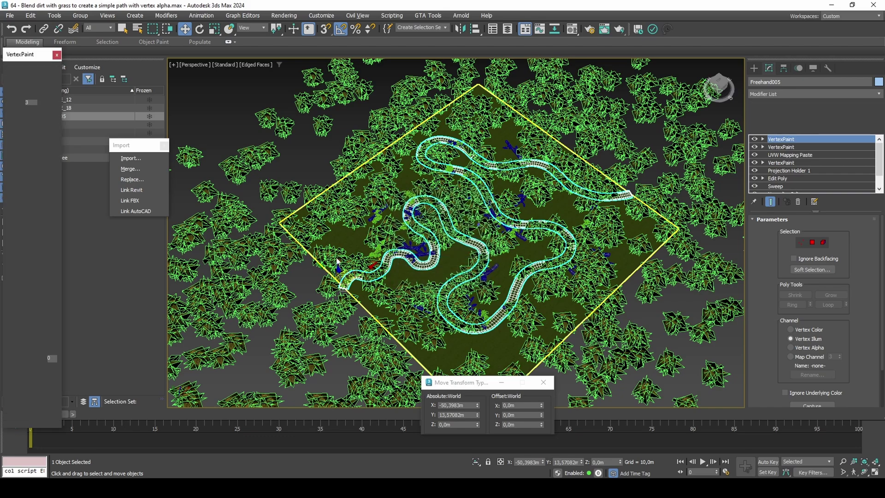
# Step: Remove all modifiers above Normalize Spline from the culling object, including VertexPaint, Projection Holder, Edit Poly and Sweep
pyautogui.click(798, 201)
pyautogui.click(801, 201)
pyautogui.click(801, 201)
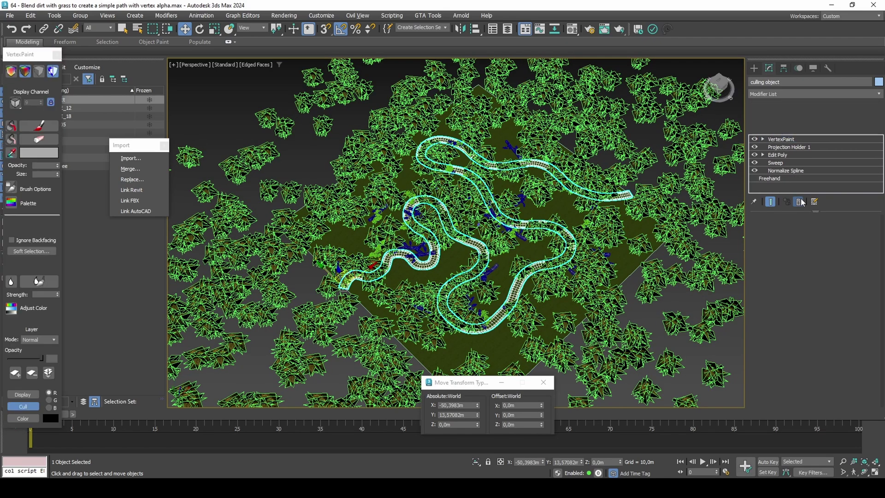
pyautogui.click(800, 200)
pyautogui.click(801, 200)
pyautogui.click(800, 199)
pyautogui.click(798, 202)
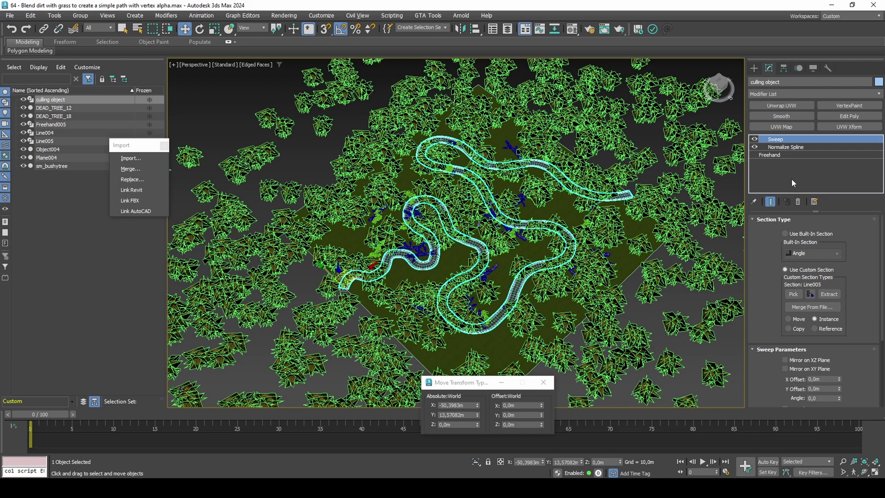
# Step: Enable viewport rendering for the culling object's Freehand spline and set its radial thickness to 4 m
pyautogui.click(785, 146)
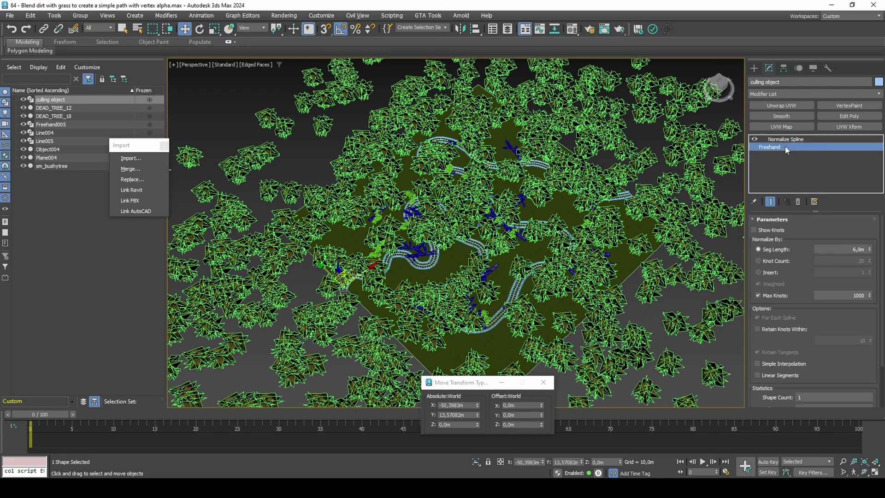
pyautogui.click(792, 237)
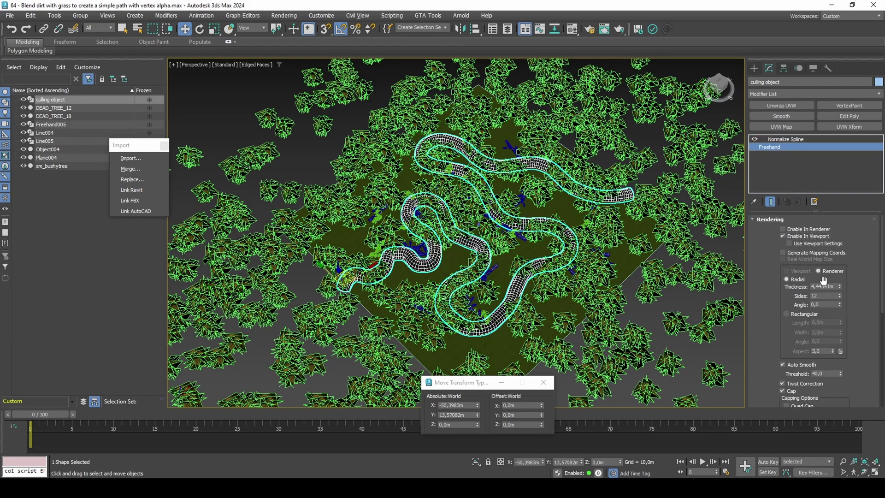
pyautogui.moveTo(840, 286); pyautogui.dragTo(842, 272)
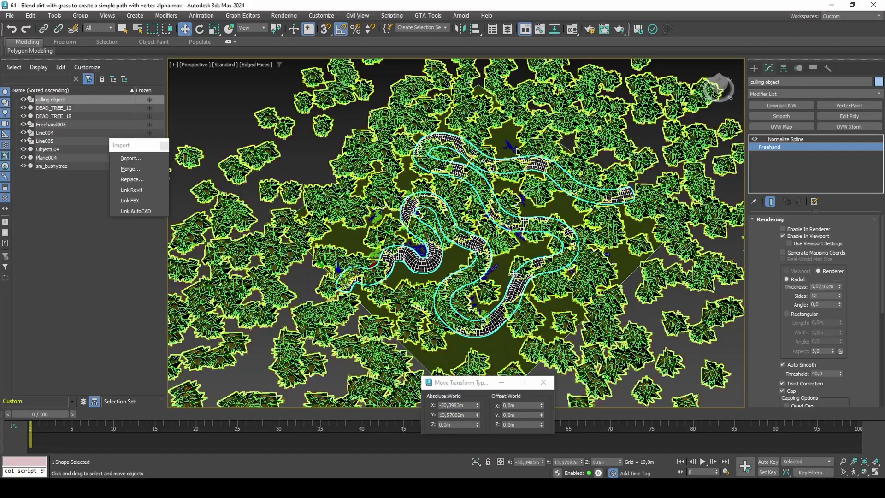
pyautogui.keyDown('alt'); pyautogui.moveTo(479, 263); pyautogui.dragTo(511, 260, button='middle'); pyautogui.keyUp('alt')
pyautogui.scroll(10, 507, 260)
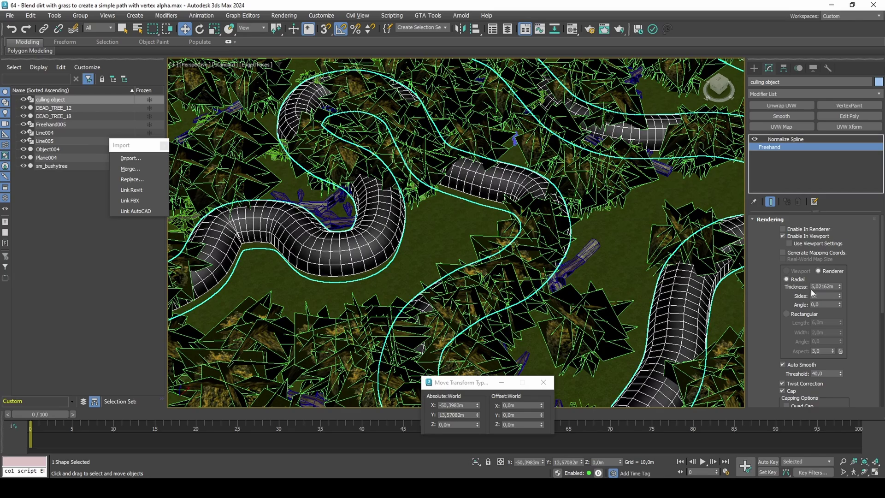
pyautogui.moveTo(839, 285)
pyautogui.mouseDown()
pyautogui.moveTo(839, 315)
pyautogui.moveTo(838, 293)
pyautogui.mouseUp()
pyautogui.doubleClick(829, 286)
pyautogui.write('4')
pyautogui.press('Return')
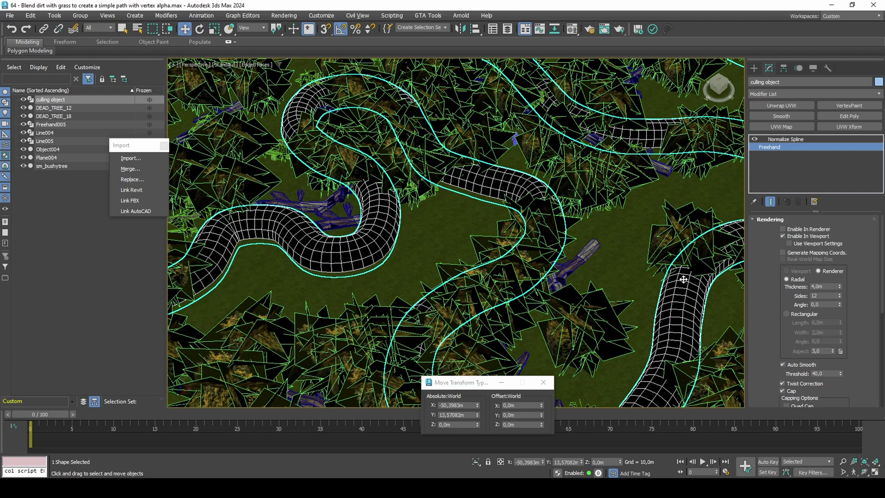
# Step: Assign the culling object as the cull object of the bushy tree array and invert the culling
pyautogui.scroll(-5, 684, 279)
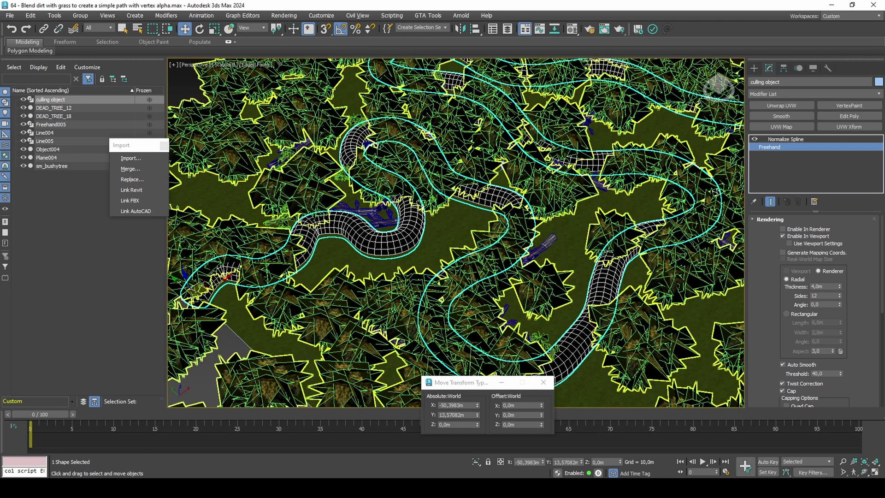
pyautogui.click(92, 107)
pyautogui.scroll(-5, 386, 264)
pyautogui.moveTo(400, 262); pyautogui.dragTo(386, 263, button='middle')
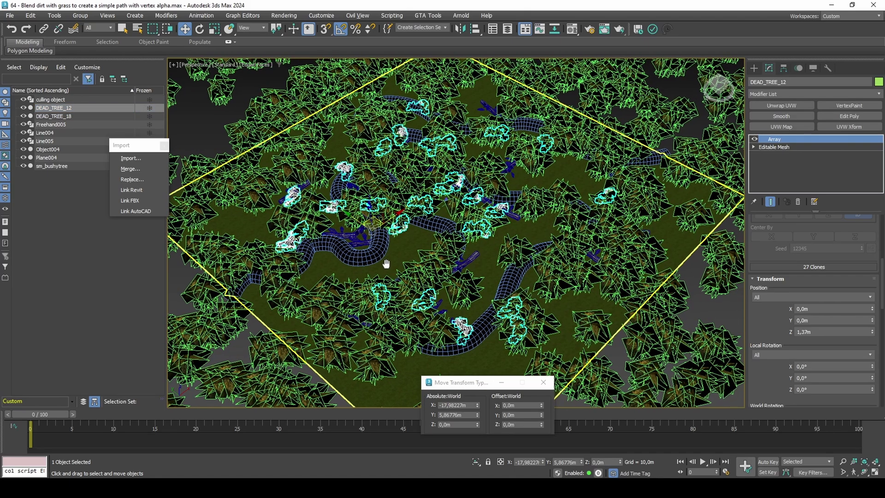
pyautogui.click(422, 273)
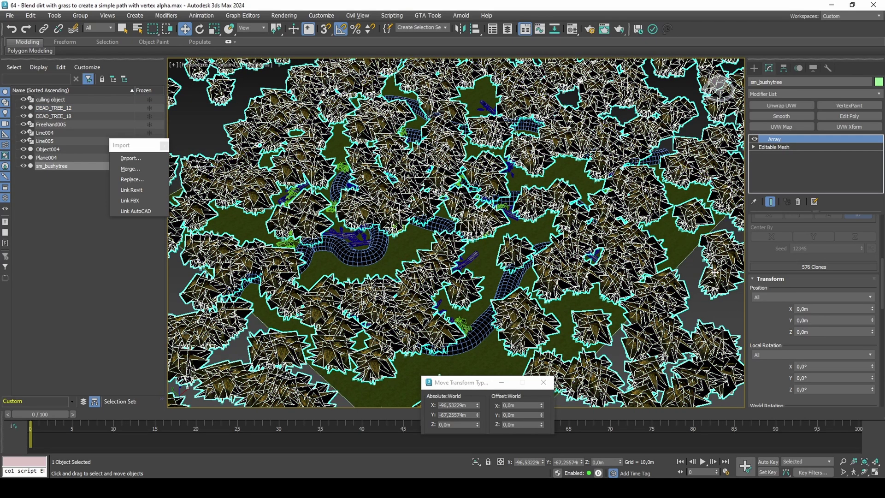
pyautogui.scroll(-5, 775, 322)
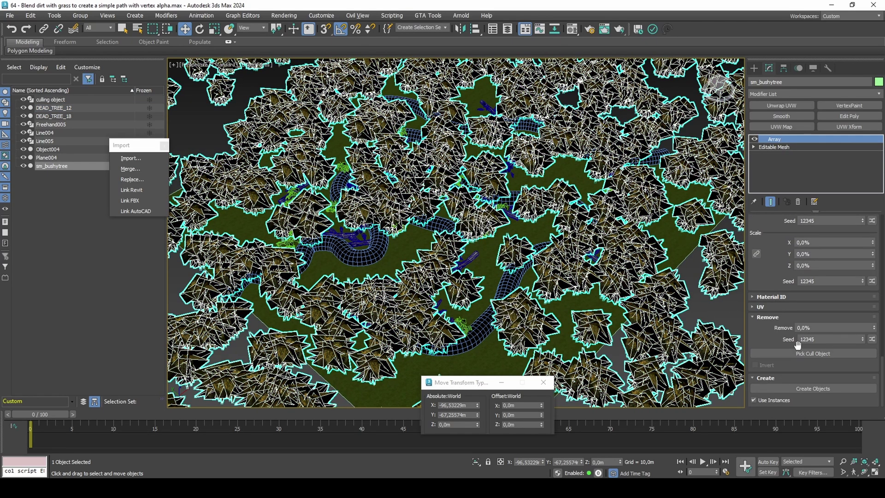
pyautogui.click(802, 353)
pyautogui.click(475, 322)
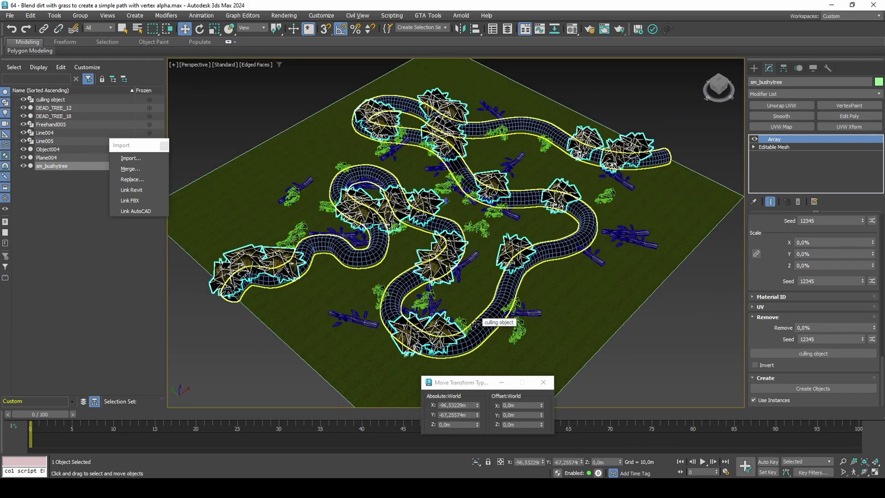
pyautogui.click(772, 365)
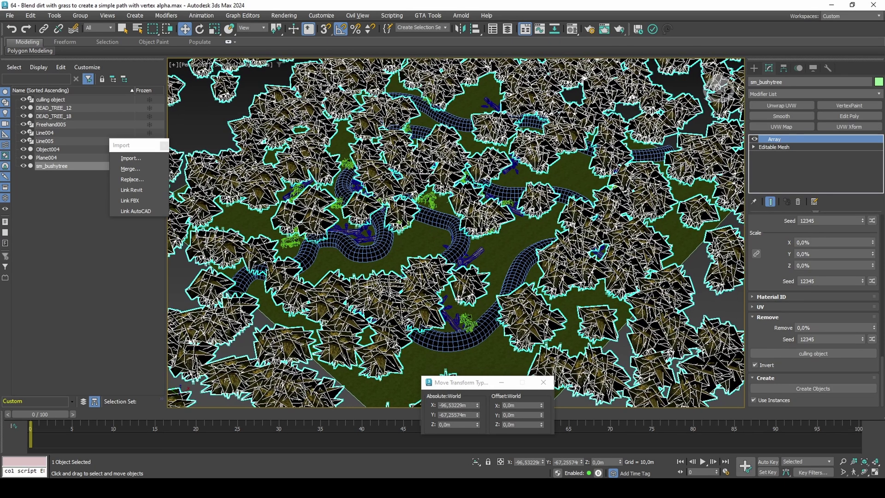
# Step: Try a culling object thickness of about 4,12 m, and reset it to 4 m
pyautogui.click(484, 328)
pyautogui.scroll(3, 802, 288)
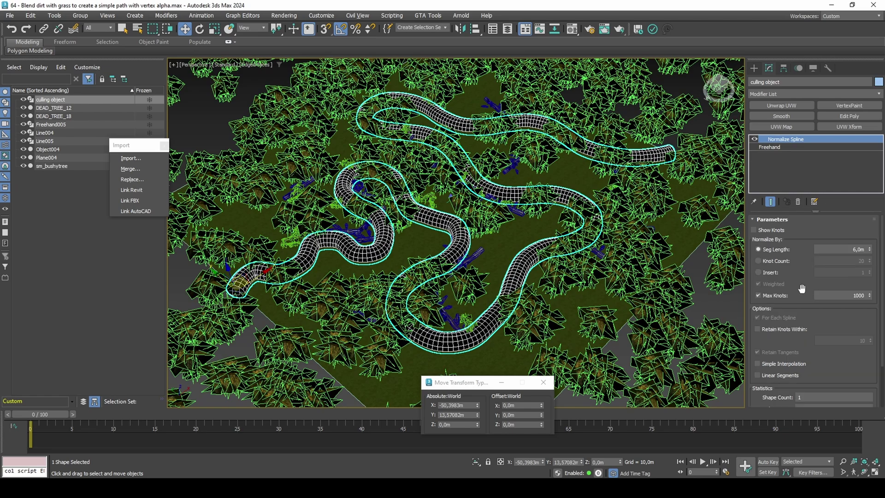
pyautogui.click(786, 146)
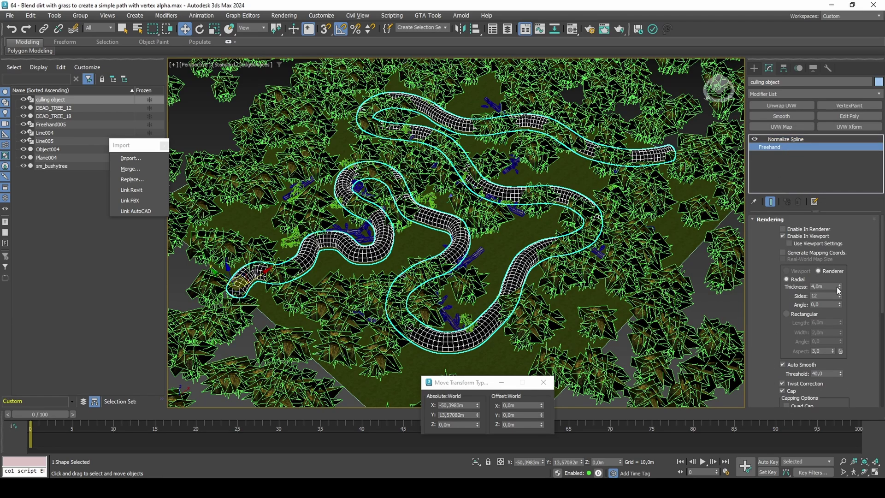
pyautogui.moveTo(839, 288)
pyautogui.mouseDown()
pyautogui.moveTo(833, 338)
pyautogui.moveTo(849, 285)
pyautogui.mouseUp()
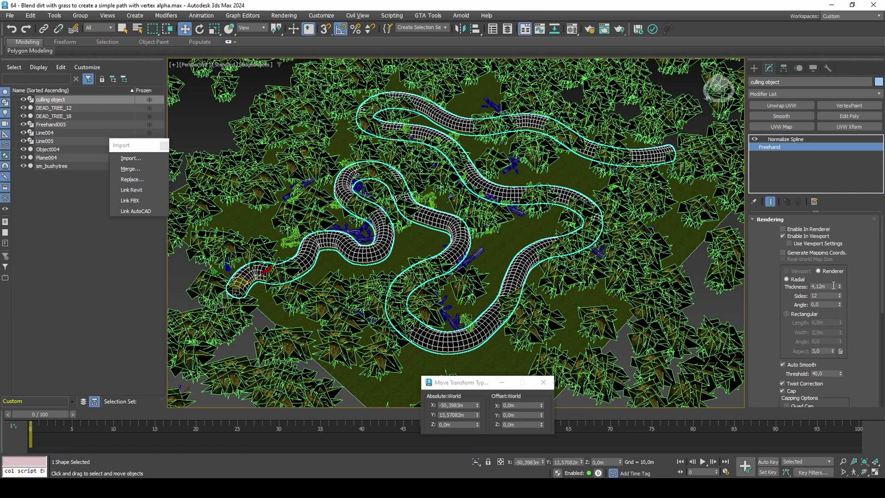
pyautogui.doubleClick(833, 286)
pyautogui.write('4')
pyautogui.press('Return')
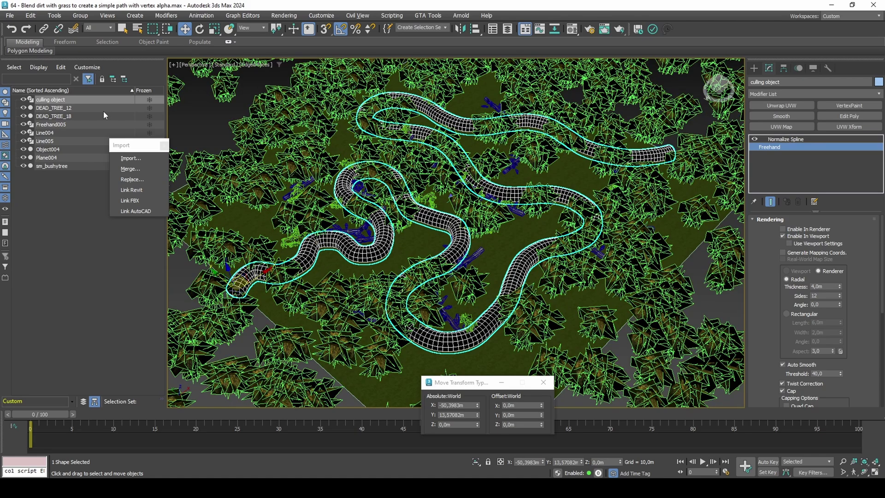
# Step: Assign the culling object as the cull object of the DEAD_TREE_18 array and invert the culling
pyautogui.click(104, 115)
pyautogui.scroll(-8, 773, 312)
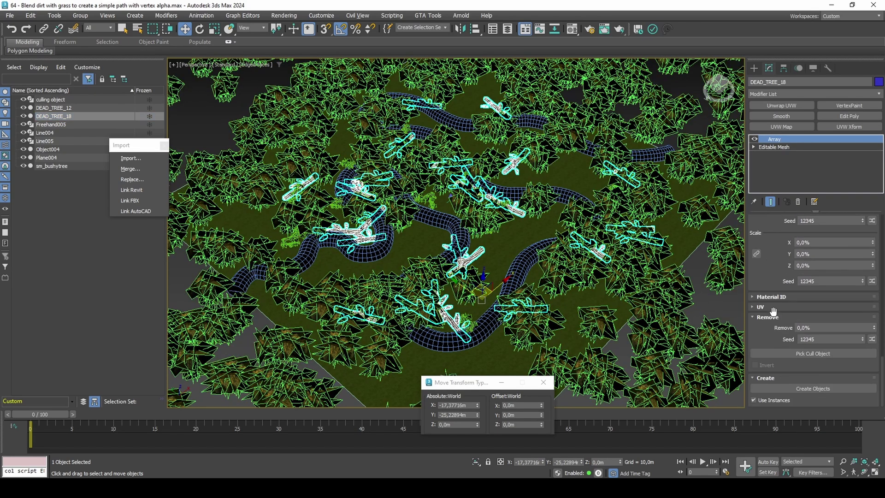
pyautogui.click(788, 353)
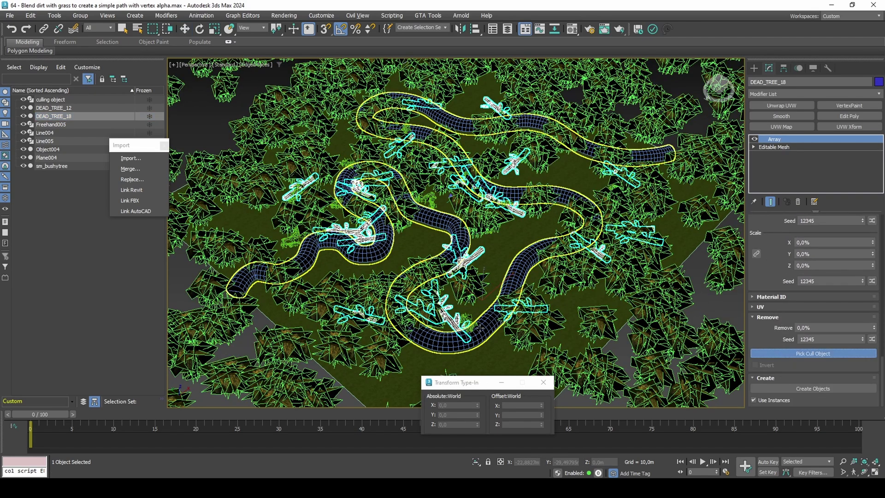
pyautogui.click(576, 330)
pyautogui.click(755, 365)
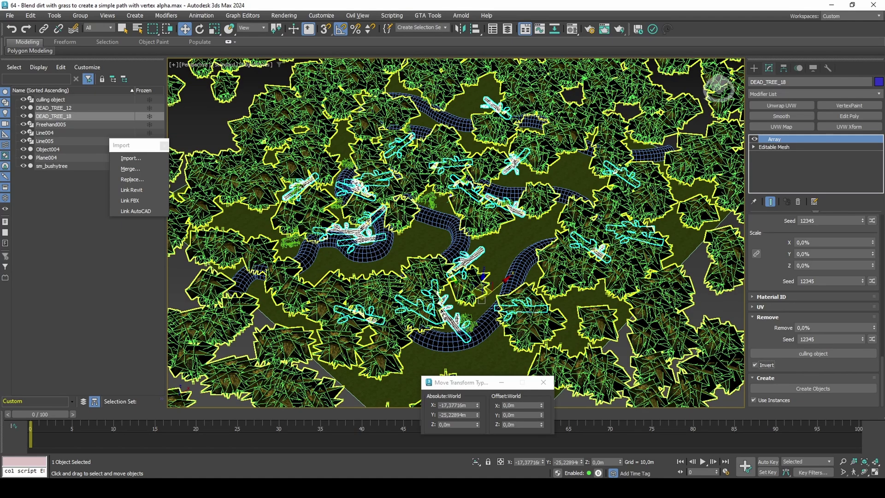
# Step: Assign the culling object as the cull object of the DEAD_TREE_12 array and invert the culling
pyautogui.click(123, 107)
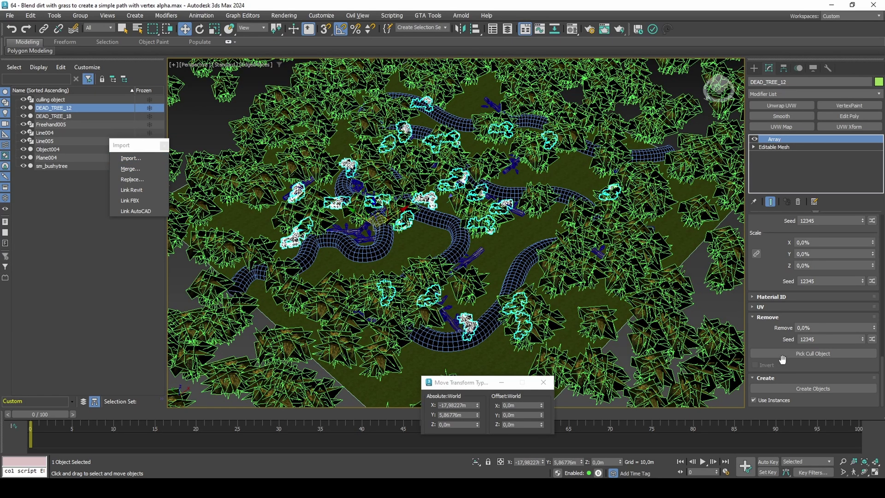
pyautogui.click(497, 326)
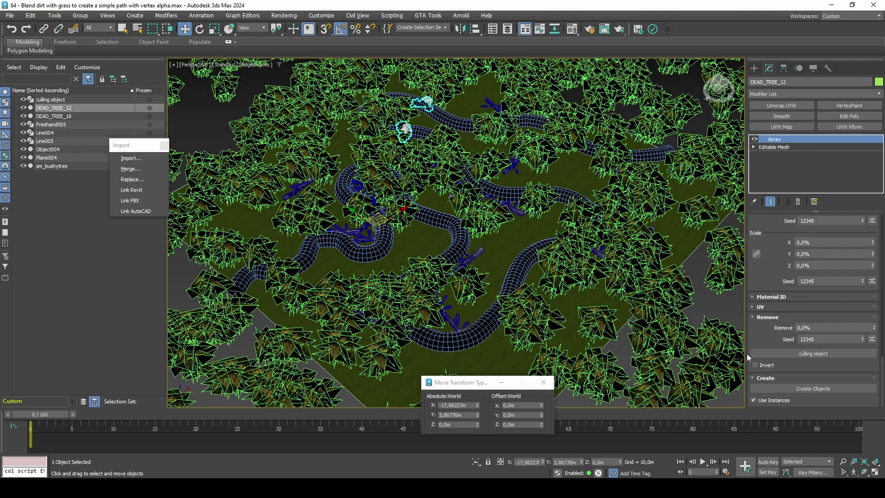
pyautogui.click(763, 365)
# Step: Try reducing the culling object's radial thickness to 1,8 m to test its effect on the trees along the path
pyautogui.click(493, 316)
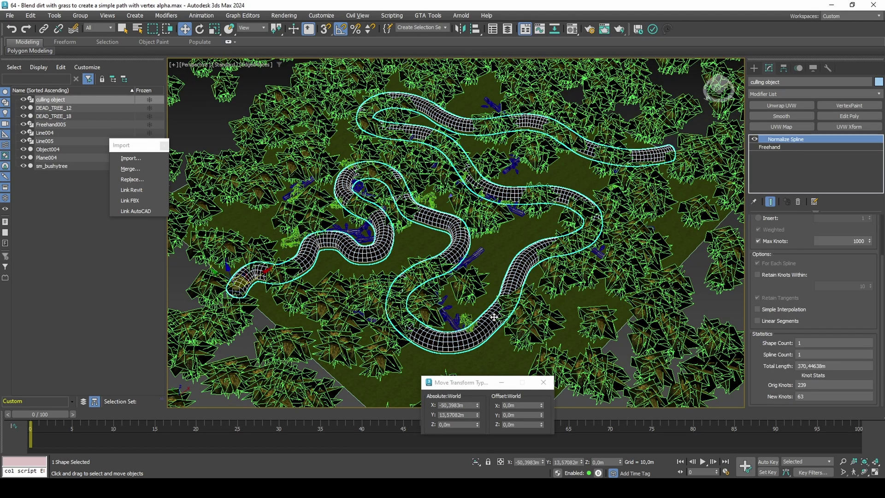
pyautogui.scroll(5, 389, 217)
pyautogui.moveTo(387, 219); pyautogui.dragTo(461, 213, button='middle')
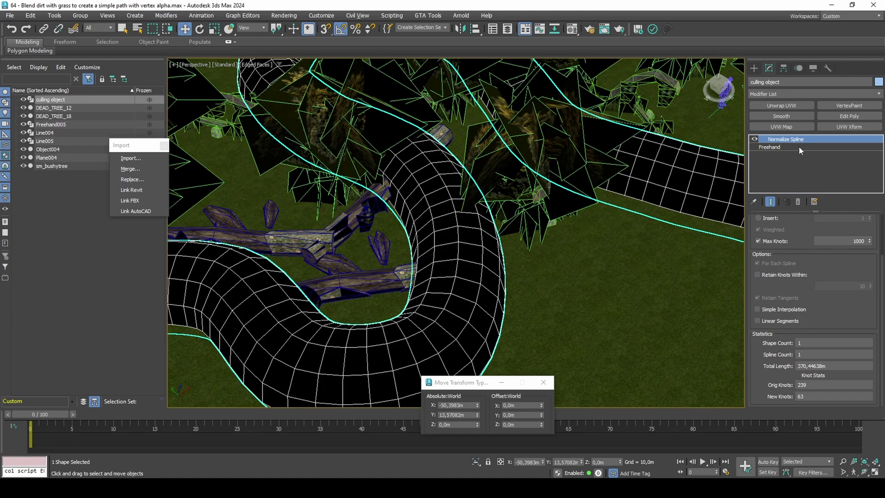
pyautogui.click(783, 147)
pyautogui.moveTo(839, 288); pyautogui.dragTo(848, 310)
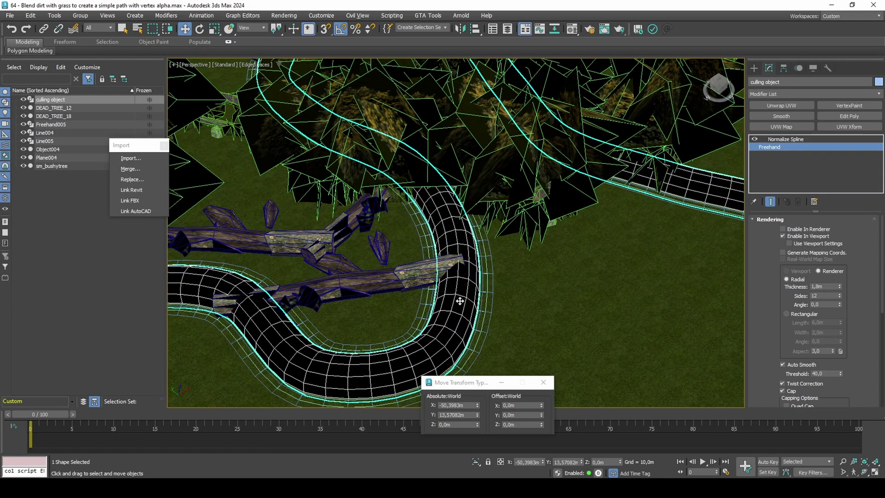
pyautogui.scroll(-6, 460, 301)
pyautogui.keyDown('alt'); pyautogui.moveTo(459, 300); pyautogui.dragTo(479, 265, button='middle'); pyautogui.keyUp('alt')
pyautogui.scroll(4, 478, 286)
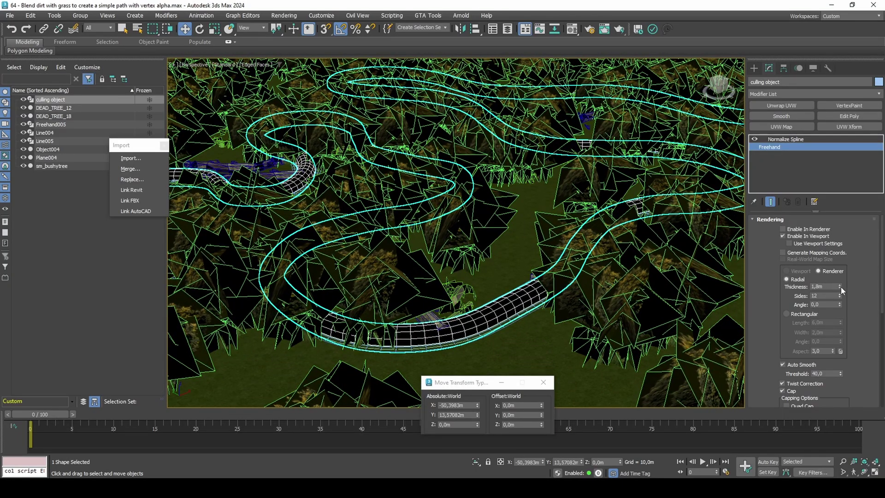
# Step: Restore the culling object's radial thickness to 4 m
pyautogui.moveTo(841, 286)
pyautogui.mouseDown()
pyautogui.moveTo(860, 128)
pyautogui.moveTo(838, 277)
pyautogui.mouseUp()
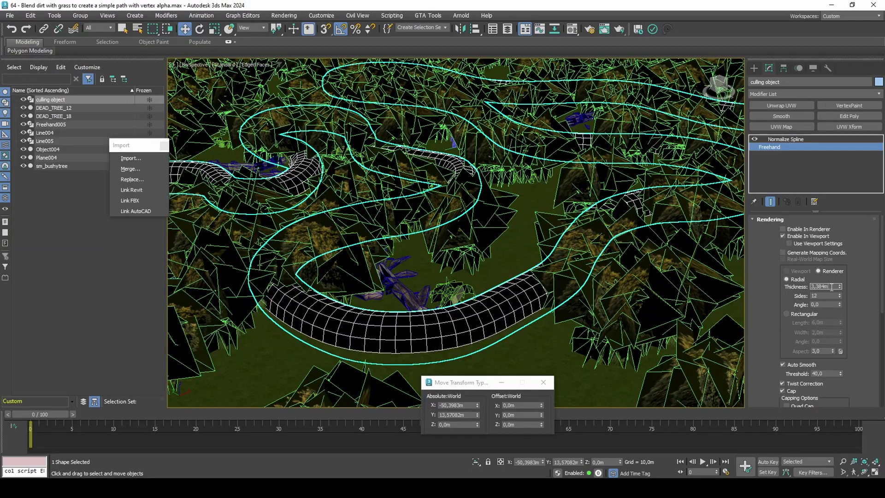
pyautogui.write('4')
pyautogui.press('Return')
pyautogui.scroll(-10, 441, 265)
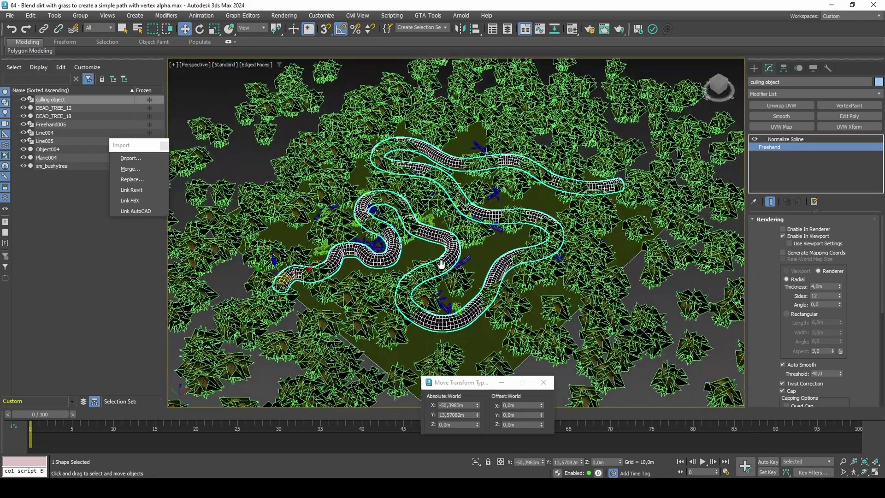
pyautogui.moveTo(442, 265); pyautogui.dragTo(444, 236, button='middle')
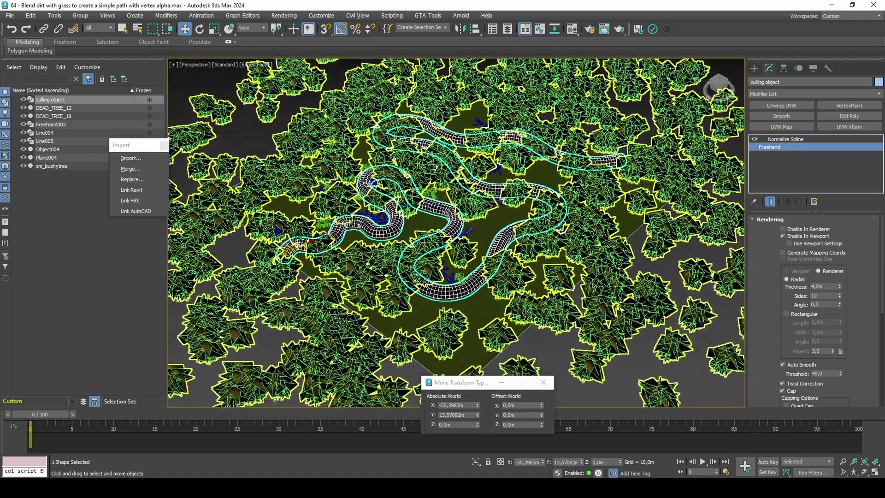
# Step: Add an Edit Poly modifier to the grass plane and create a shape from its outer border
pyautogui.click(534, 261)
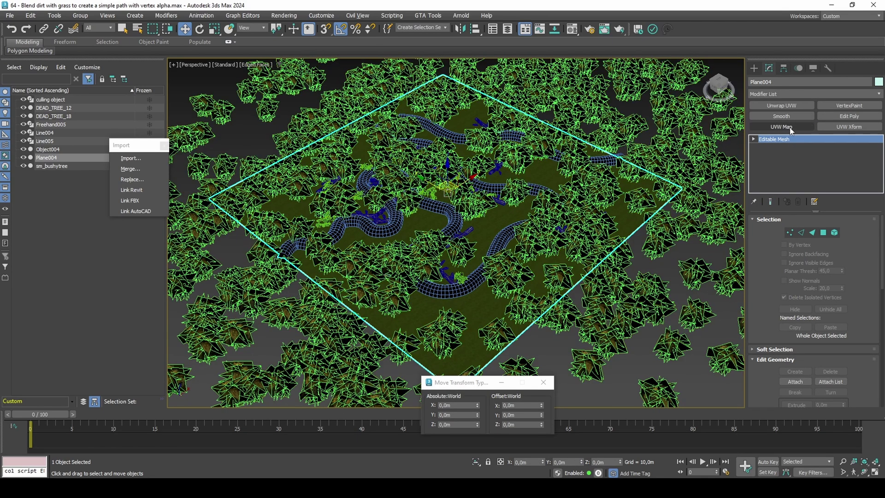
pyautogui.click(832, 117)
pyautogui.click(564, 282)
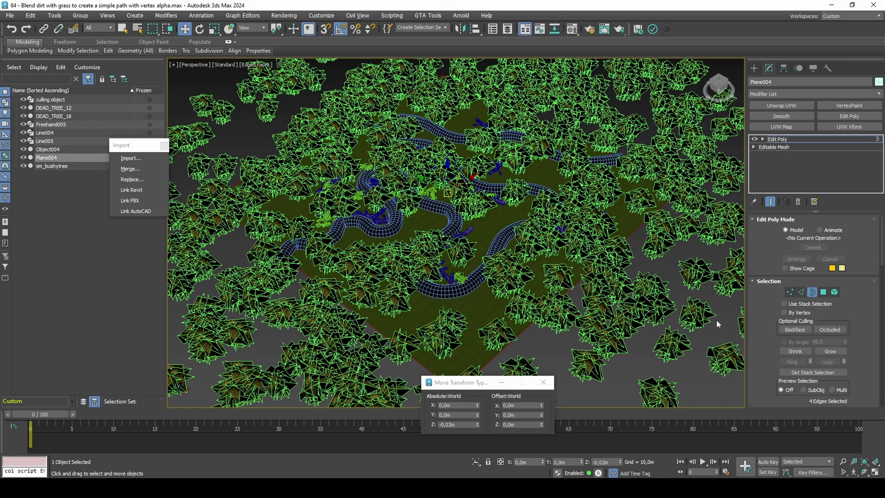
pyautogui.scroll(-3, 770, 331)
pyautogui.click(793, 369)
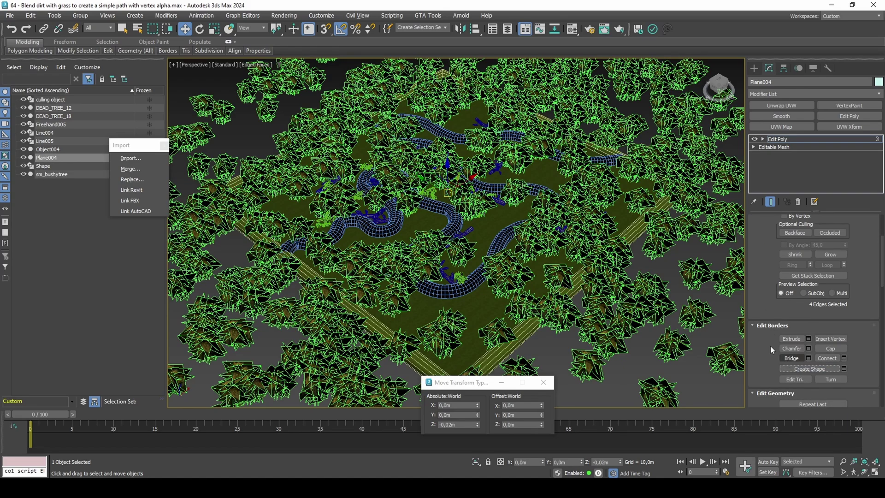
# Step: Remove the grass plane's Edit Poly modifier and extrude the extracted border shape 4 m with both start and end caps off
pyautogui.click(798, 205)
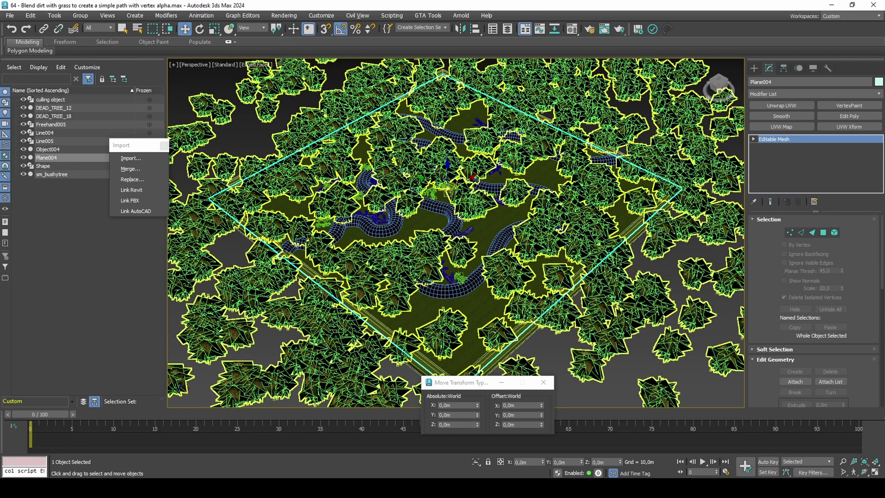
pyautogui.click(632, 232)
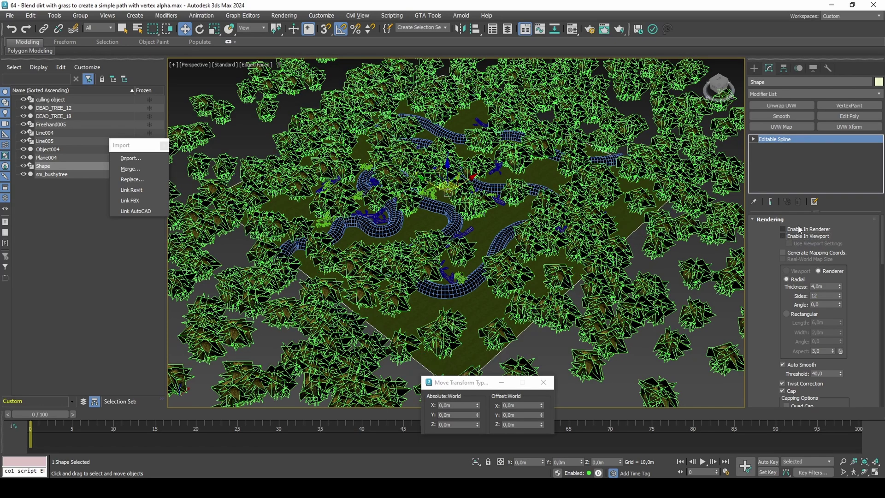
pyautogui.click(813, 93)
pyautogui.write('e')
pyautogui.click(809, 113)
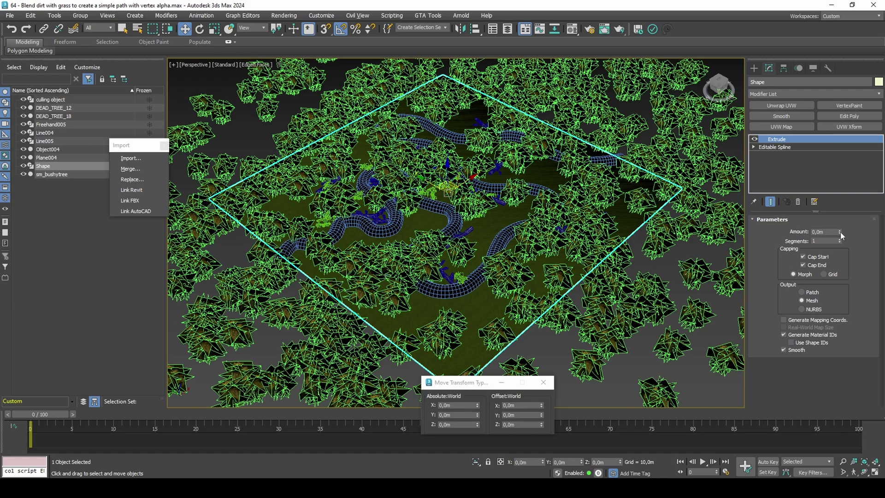
pyautogui.moveTo(840, 231)
pyautogui.mouseDown()
pyautogui.moveTo(838, 192)
pyautogui.moveTo(838, 219)
pyautogui.mouseUp()
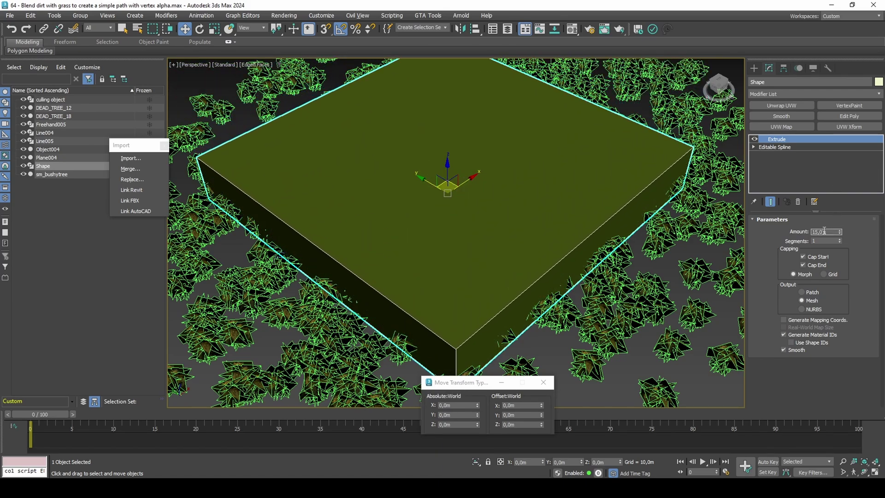
pyautogui.press('Return')
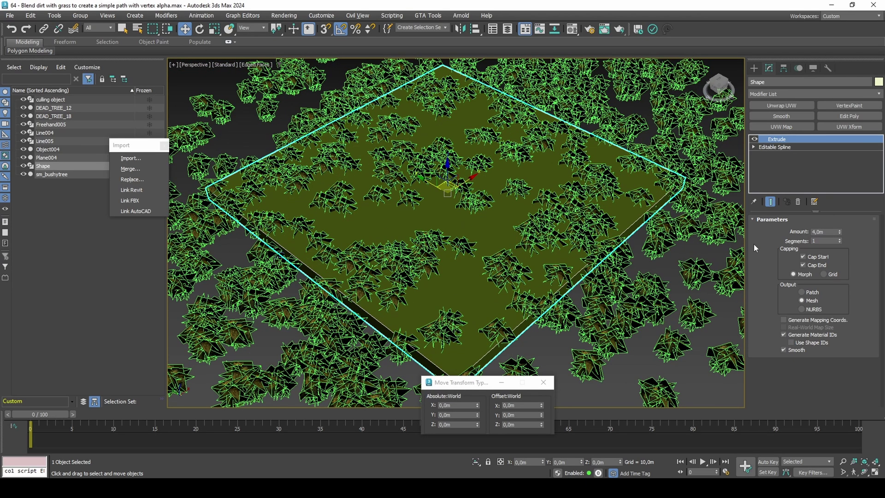
pyautogui.click(816, 264)
# Step: Add a Shell modifier to the extruded border shape with an outer amount of about 137,7 m, extending well beyond the scattered trees
pyautogui.click(828, 95)
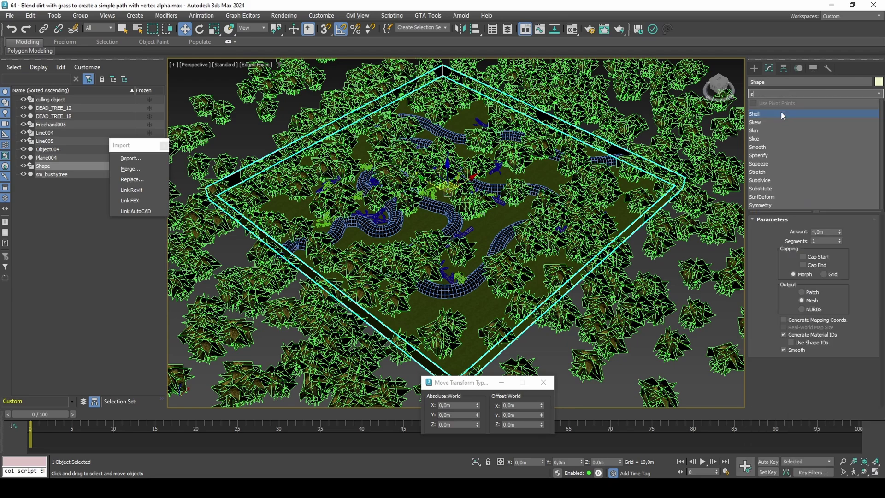
pyautogui.click(767, 114)
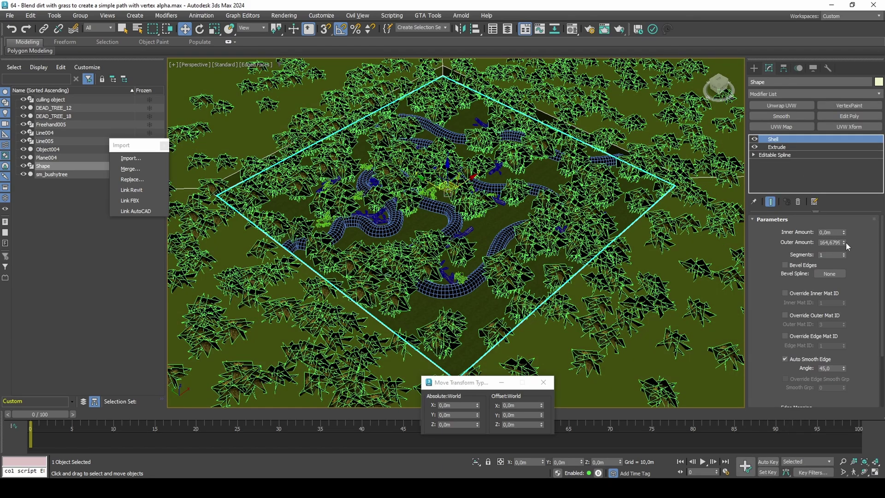
pyautogui.scroll(-10, 607, 252)
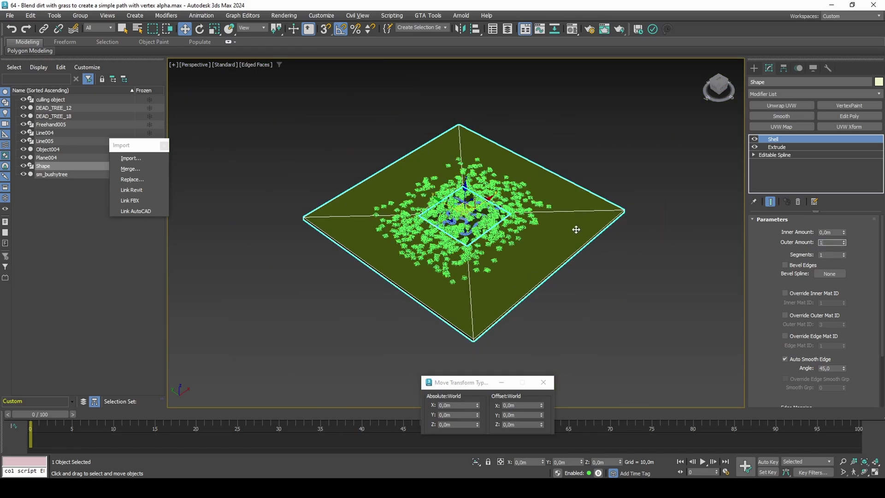
pyautogui.press('Return')
pyautogui.moveTo(844, 241); pyautogui.dragTo(485, 249)
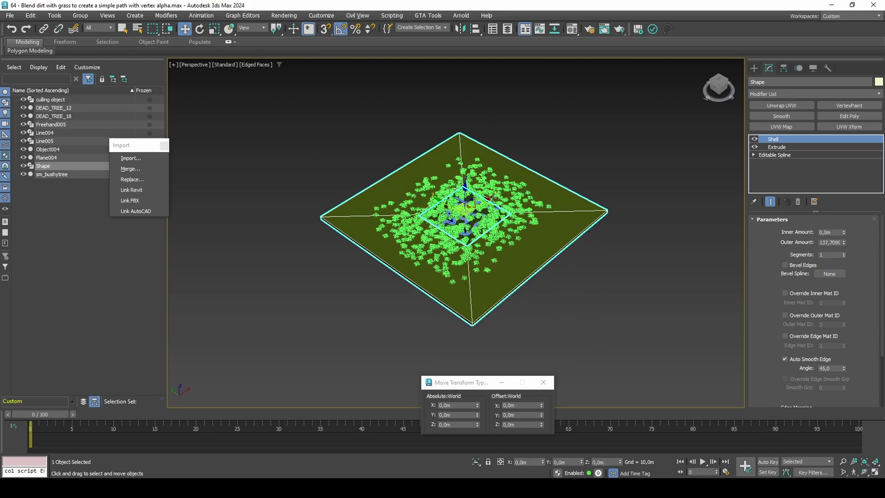
pyautogui.scroll(5, 485, 249)
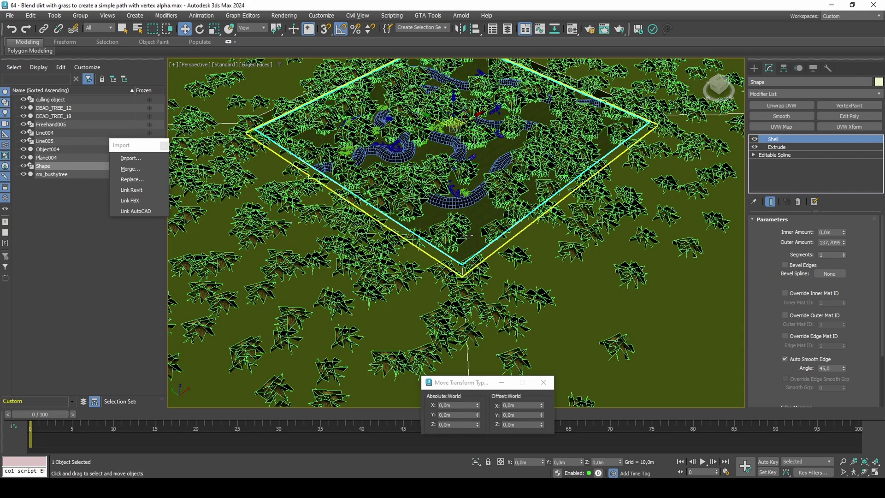
# Step: Add an Edit Poly modifier to the culling object and attach the shelled border shape to it
pyautogui.click(468, 207)
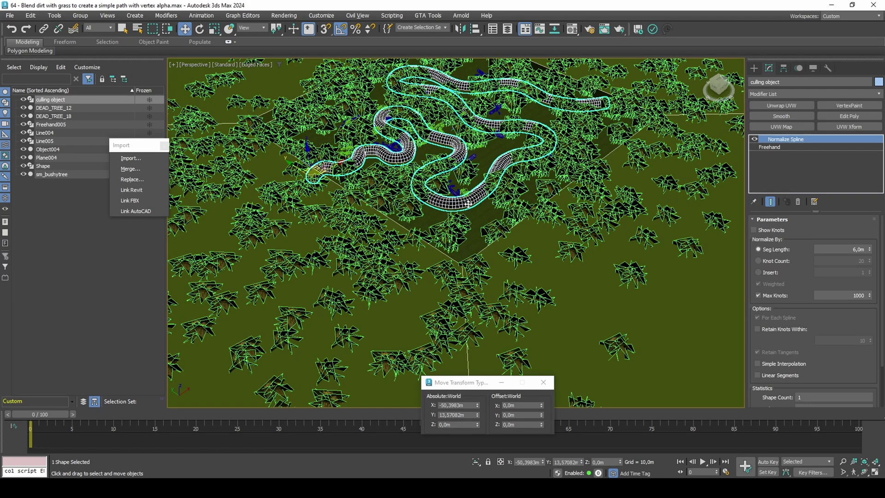
pyautogui.click(853, 117)
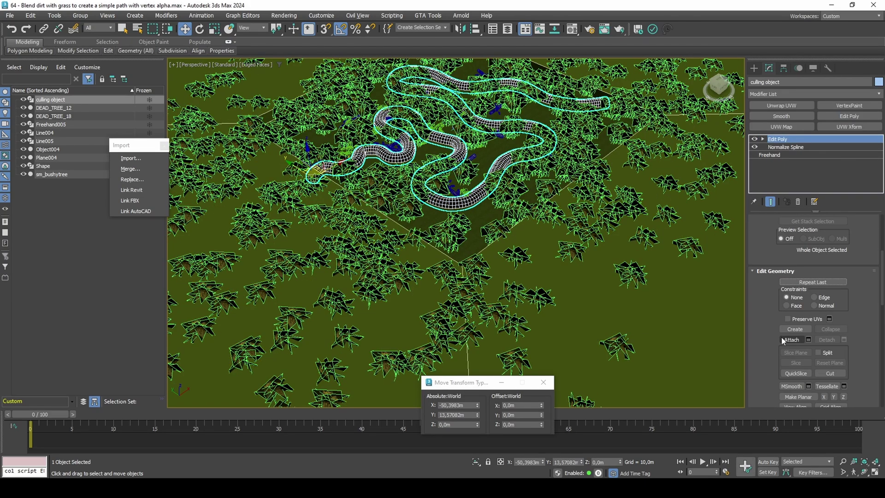
pyautogui.click(791, 340)
pyautogui.click(715, 318)
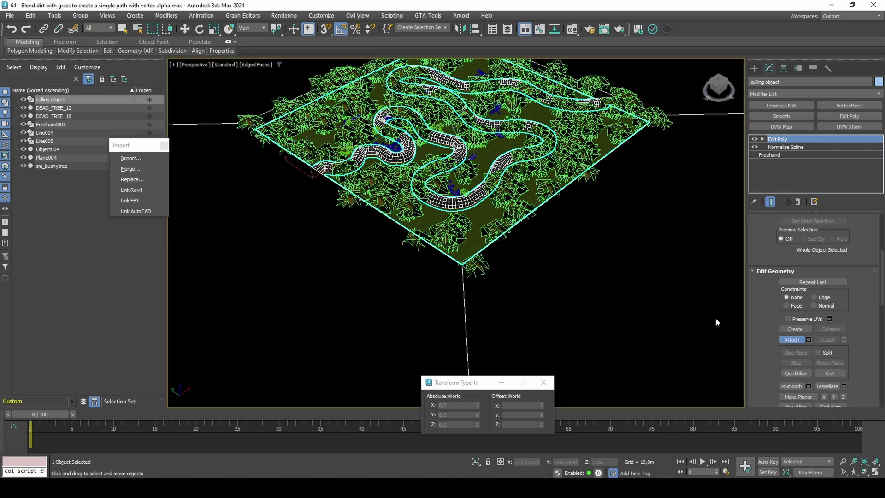
pyautogui.rightClick(658, 275)
# Step: Turn on Display as Box in the culling object's properties
pyautogui.rightClick(611, 251)
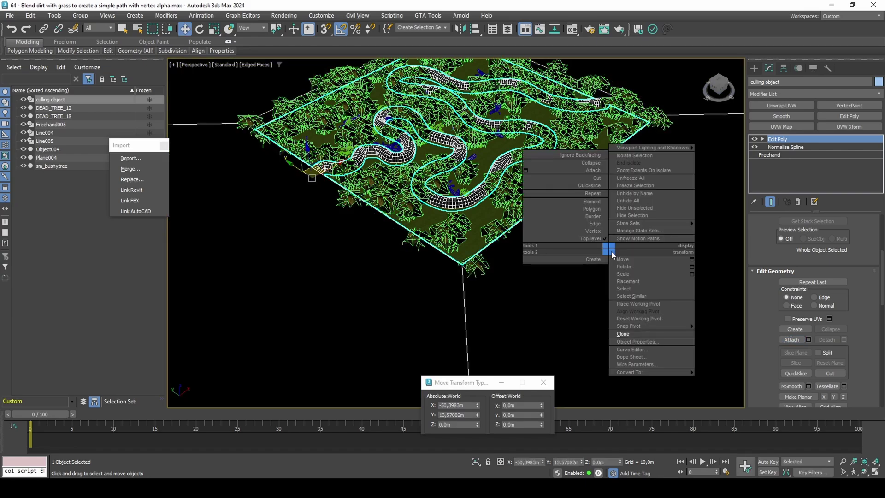
pyautogui.click(635, 341)
pyautogui.click(362, 261)
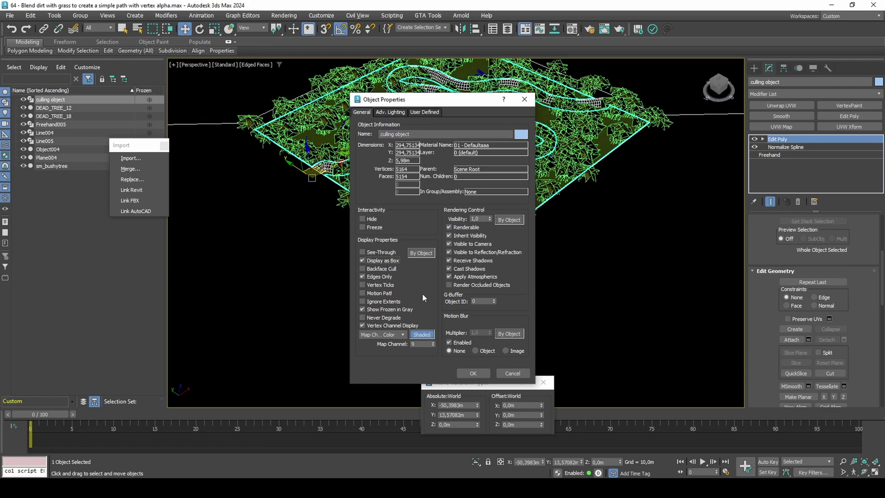
pyautogui.click(481, 373)
pyautogui.moveTo(450, 136); pyautogui.dragTo(464, 226, button='middle')
pyautogui.scroll(4, 463, 226)
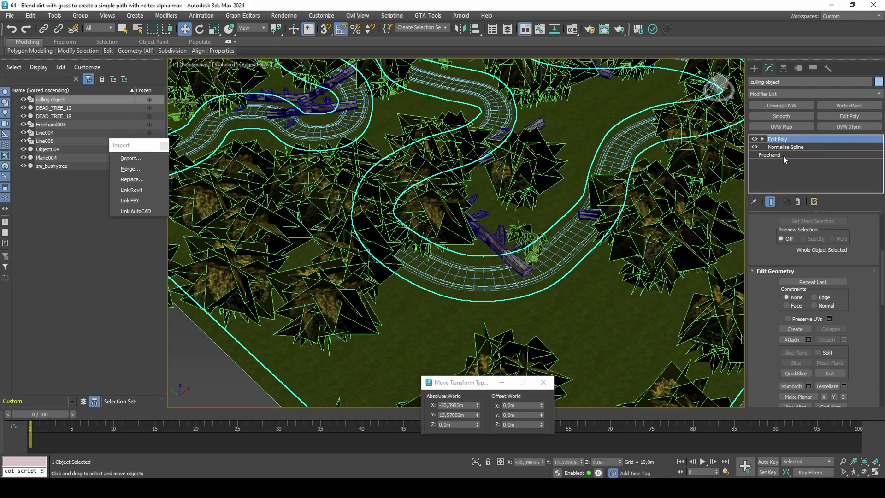
# Step: Set the radial thickness of the culling object's base Freehand spline to 5 m
pyautogui.click(784, 155)
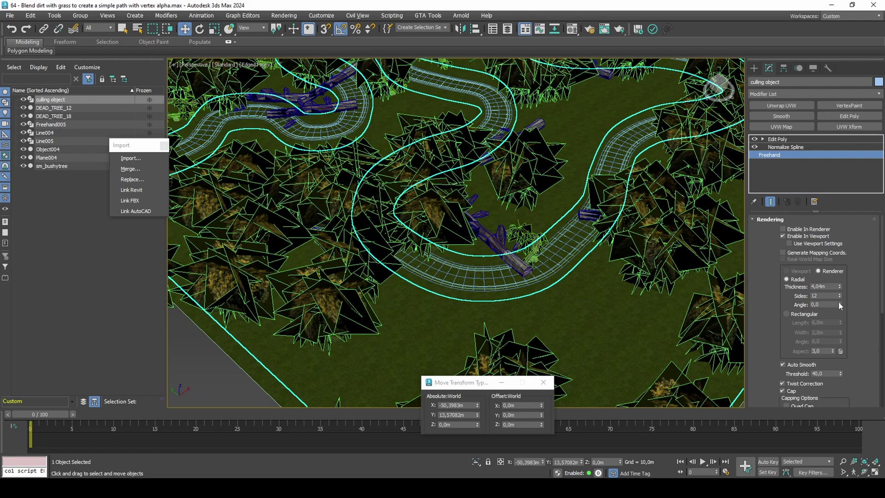
pyautogui.moveTo(838, 302); pyautogui.dragTo(837, 350)
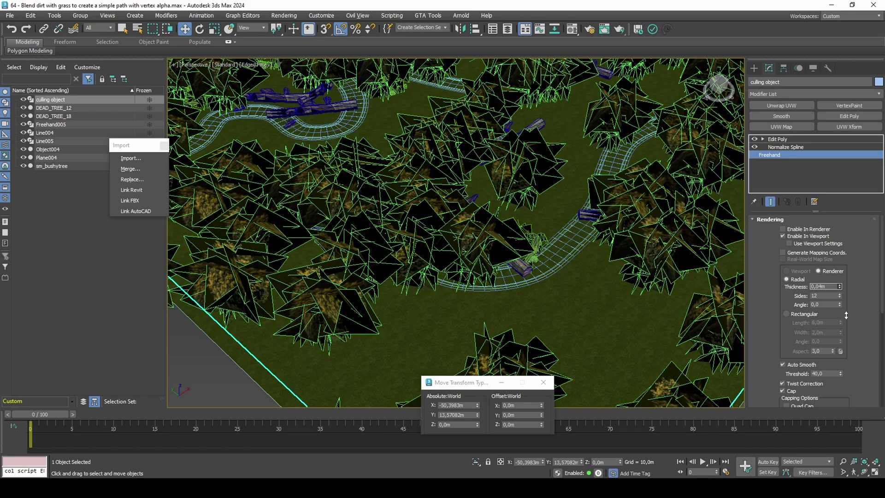
pyautogui.moveTo(846, 315); pyautogui.dragTo(867, 279)
pyautogui.write('5')
pyautogui.press('Return')
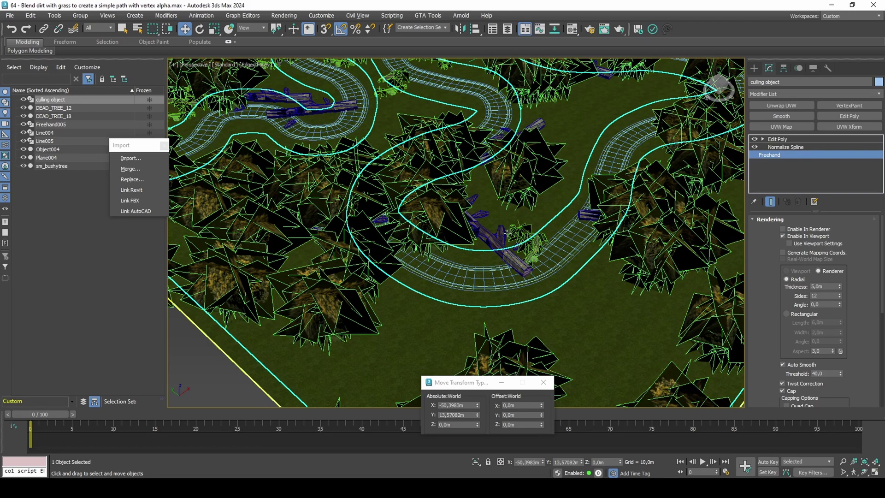
# Step: Copy the DEAD_TREE_12 name and create separate instanced objects from its Array modifier
pyautogui.click(90, 108)
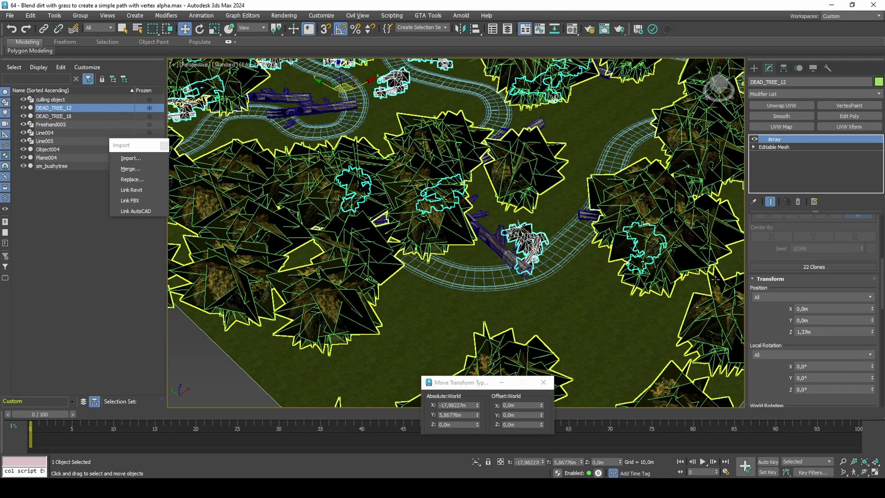
pyautogui.click(82, 108)
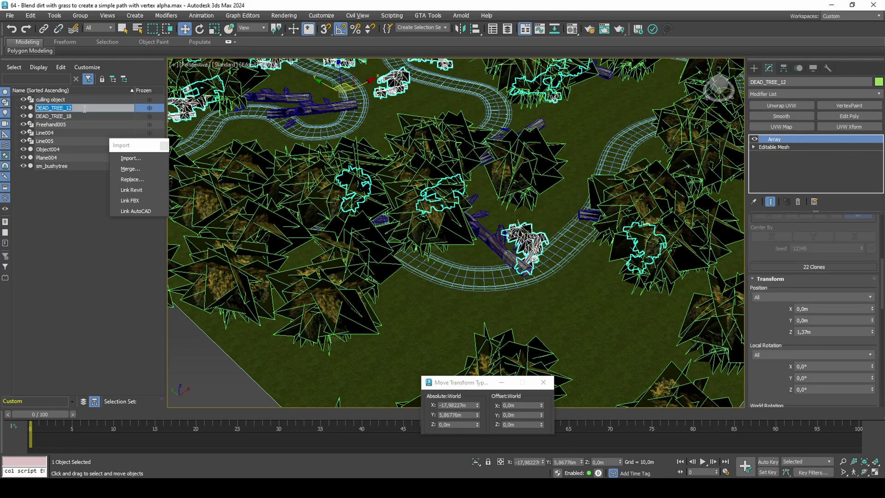
pyautogui.scroll(-5, 755, 325)
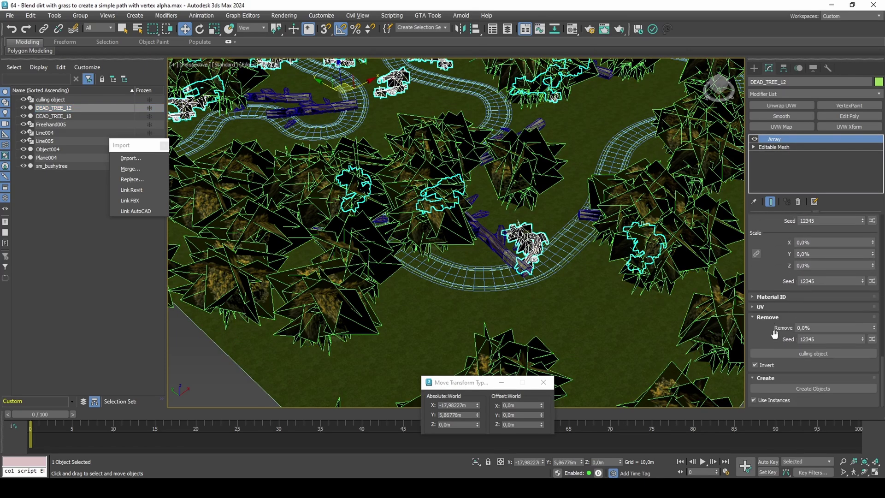
pyautogui.click(783, 387)
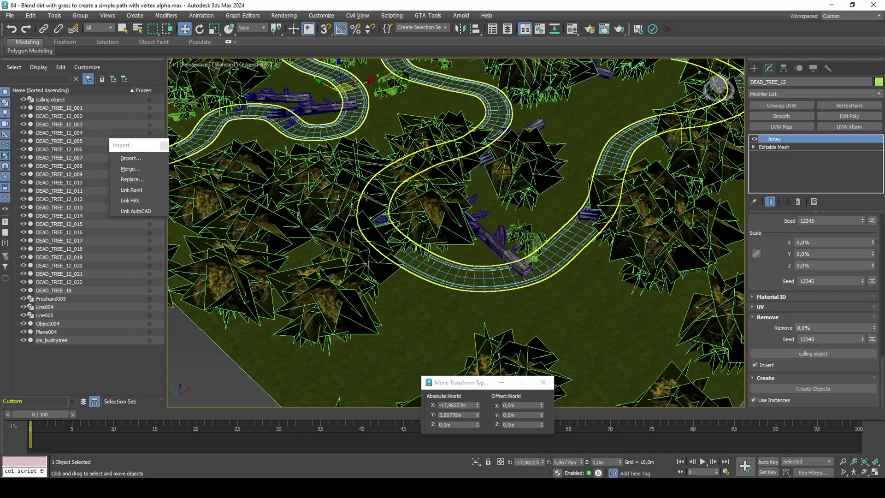
# Step: Select all objects created from the DEAD_TREE_12 array and batch-rename them with the base name DEAD_TREE_12, unnumbered
pyautogui.click(78, 108)
pyautogui.keyDown('shift'); pyautogui.click(87, 281); pyautogui.keyUp('shift')
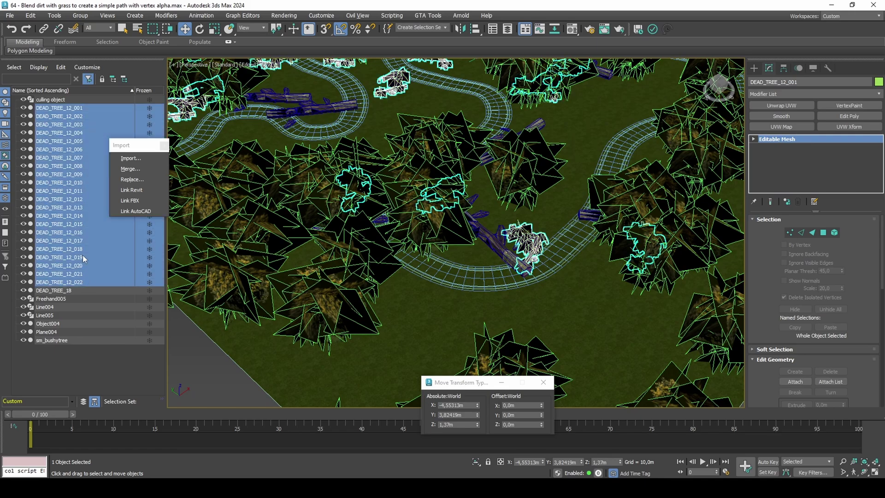
pyautogui.rightClick(76, 138)
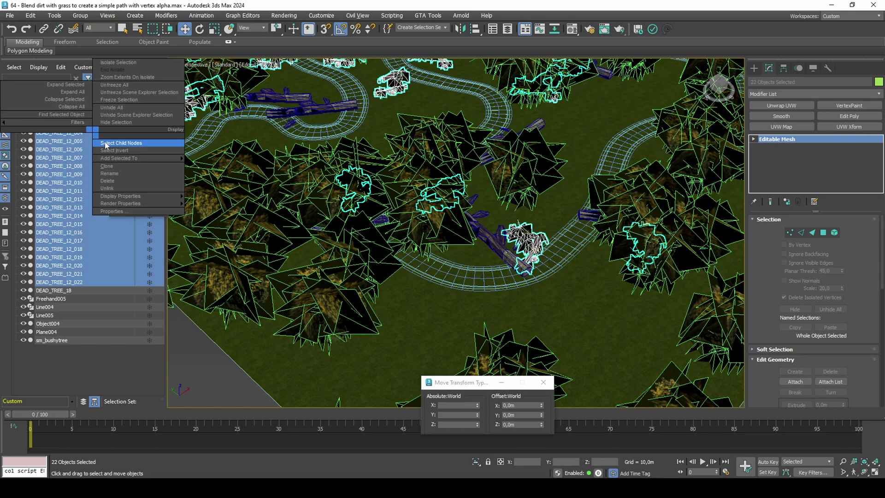
pyautogui.click(117, 175)
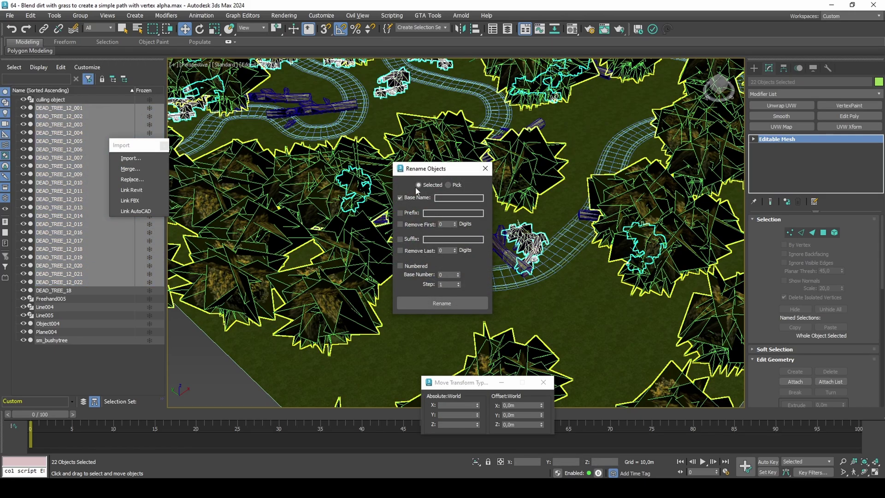
pyautogui.click(458, 301)
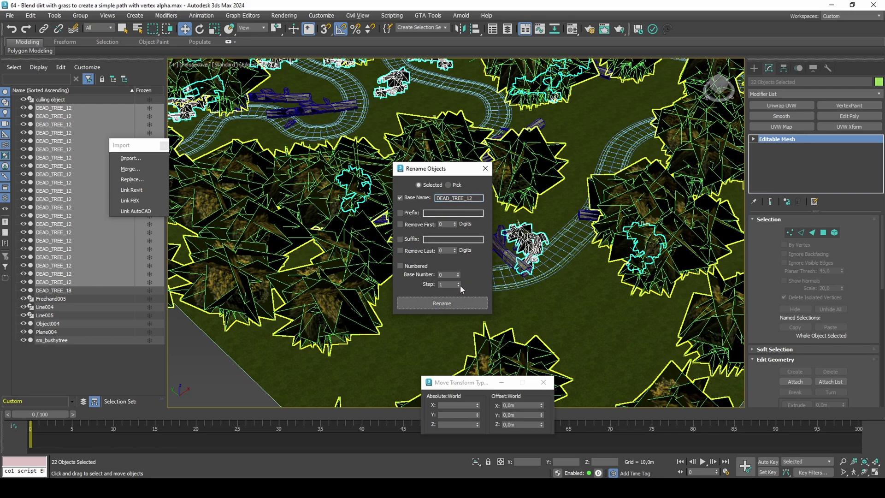
pyautogui.click(486, 168)
# Step: Create separate instanced objects from the DEAD_TREE_18 Array modifier
pyautogui.click(71, 290)
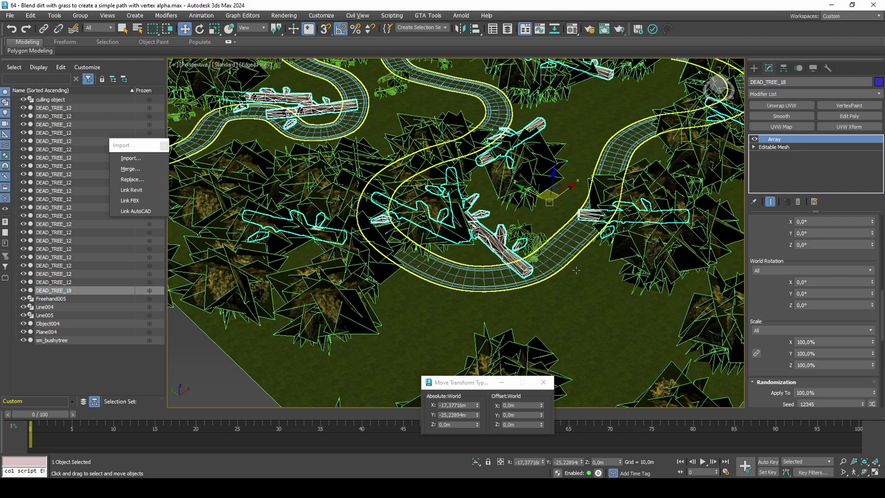
pyautogui.scroll(-8, 765, 344)
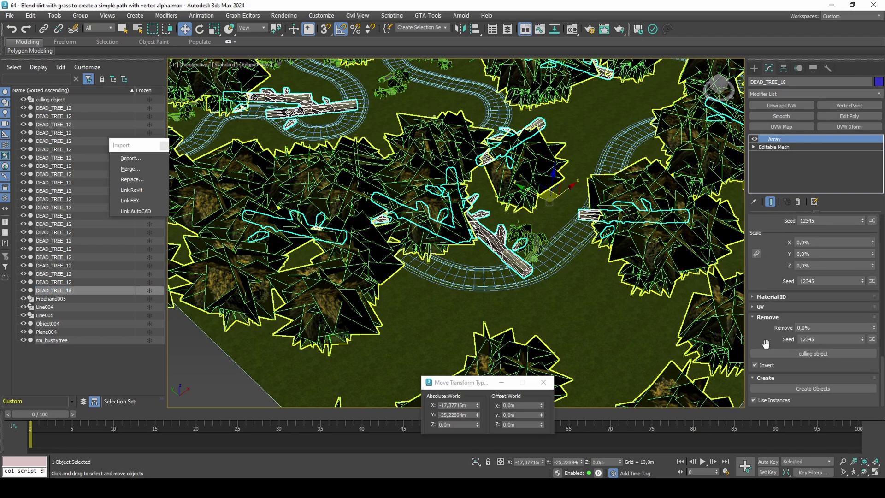
pyautogui.click(793, 388)
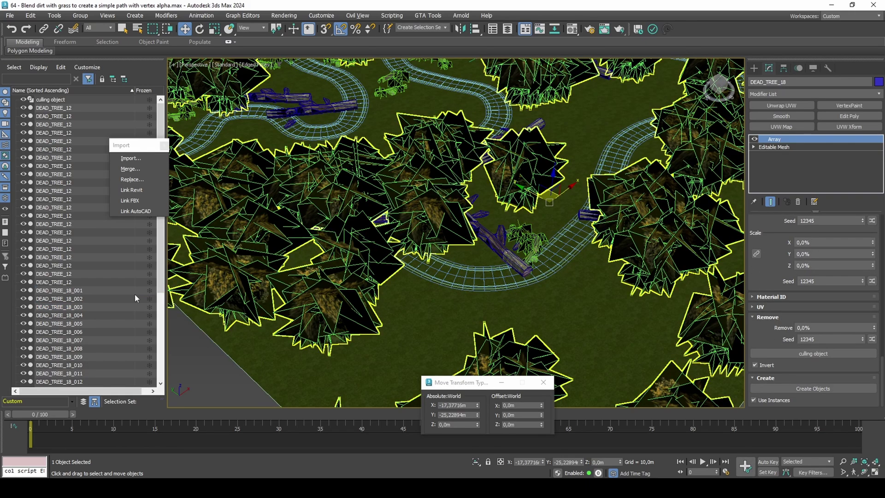
# Step: Select DEAD_TREE_18_001 through DEAD_TREE_18_022 and batch-rename them with the base name DEAD_TREE_18, unnumbered
pyautogui.click(134, 293)
pyautogui.scroll(-5, 102, 290)
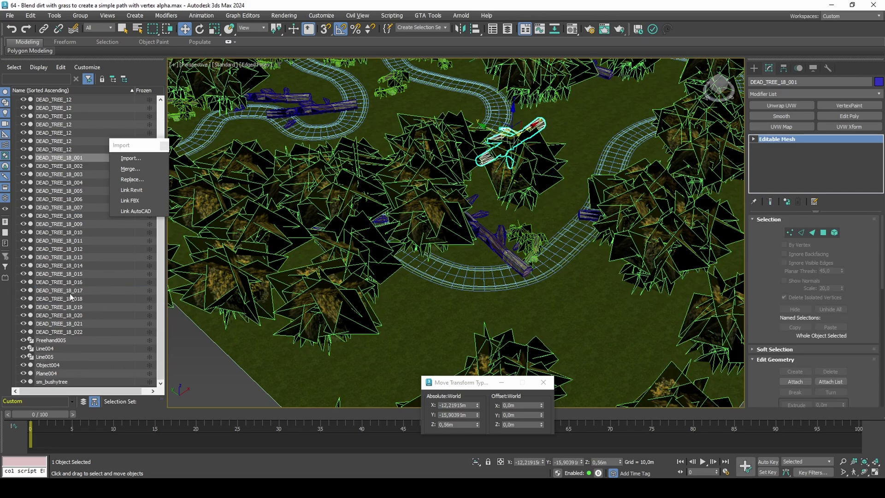
pyautogui.click(5, 208)
pyautogui.scroll(5, 70, 231)
pyautogui.scroll(-6, 70, 231)
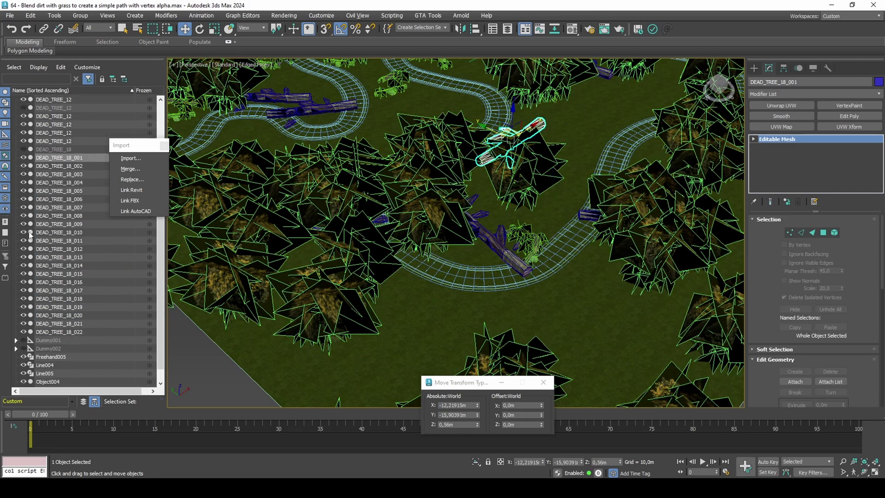
pyautogui.click(6, 212)
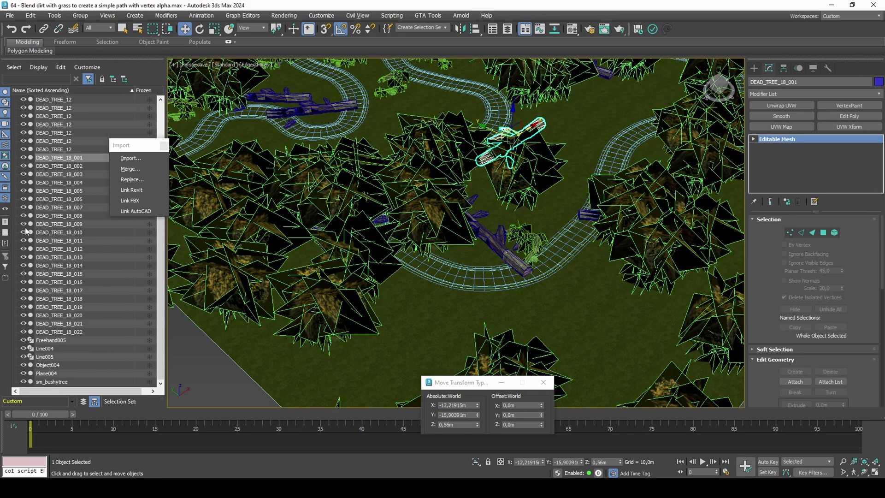
pyautogui.keyDown('shift'); pyautogui.click(85, 332); pyautogui.keyUp('shift')
pyautogui.rightClick(85, 295)
pyautogui.click(109, 331)
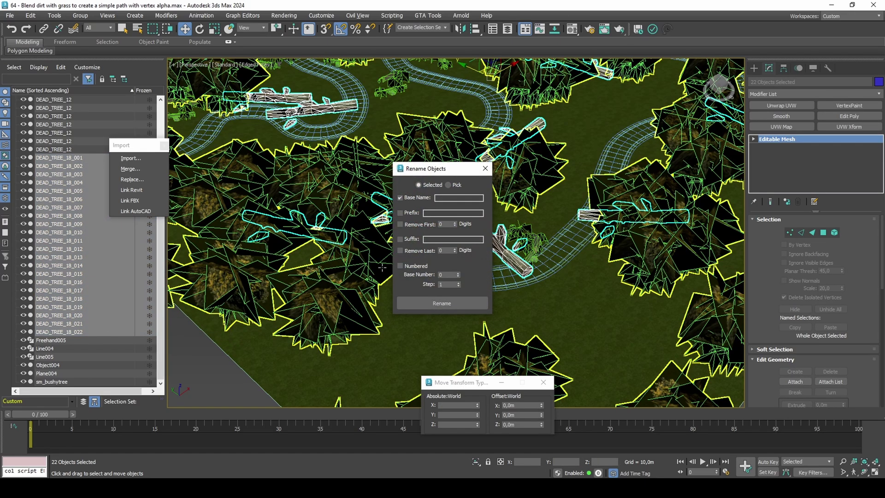
pyautogui.click(454, 302)
pyautogui.click(485, 168)
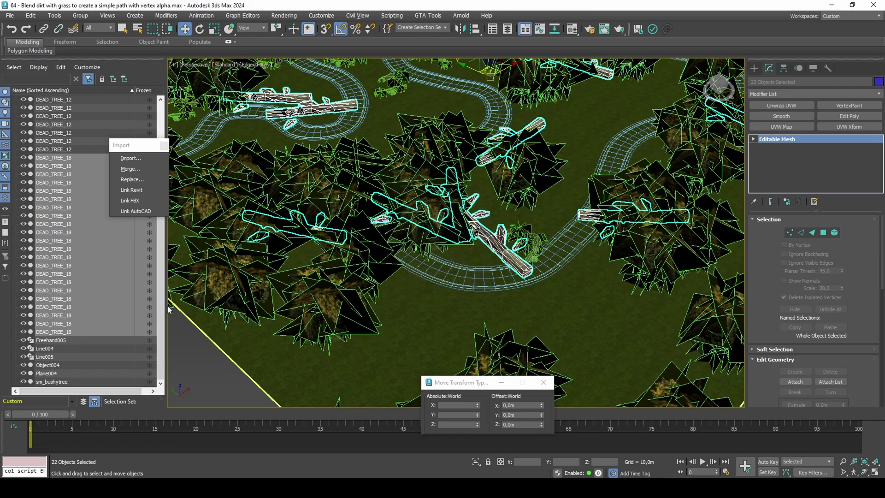
# Step: Create separate instanced objects from the Array modifier of sm_bushytree
pyautogui.click(52, 381)
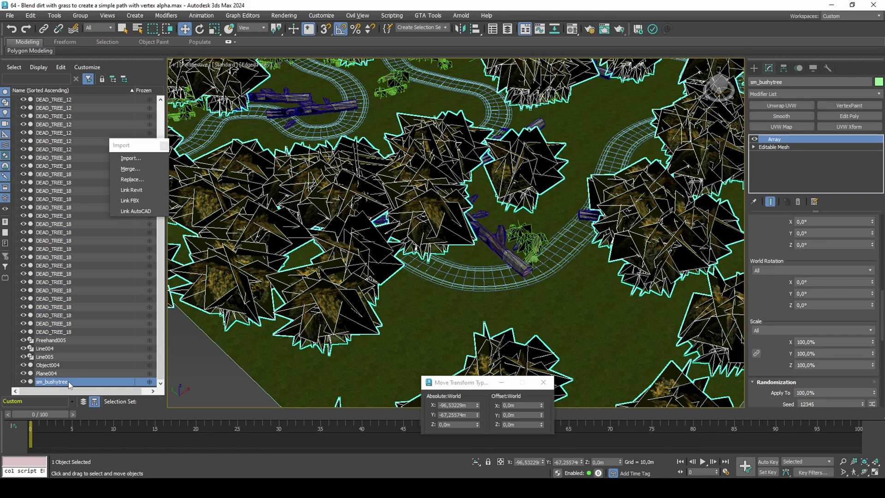
pyautogui.scroll(-5, 773, 355)
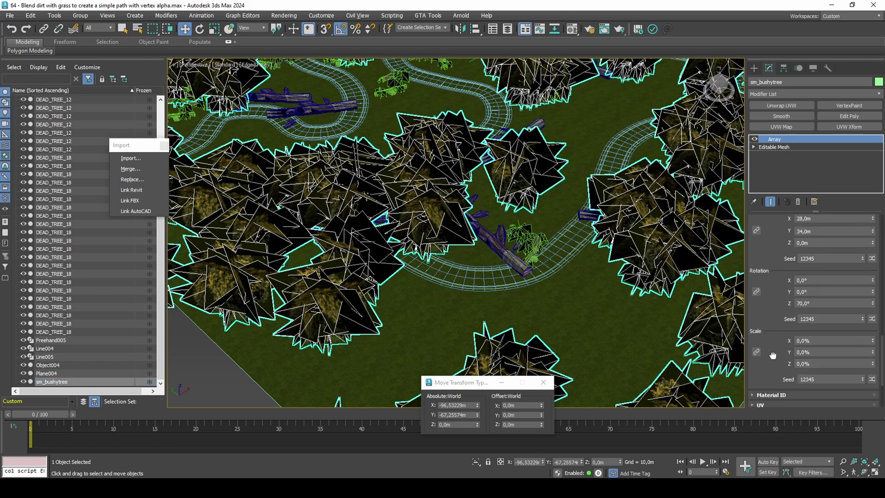
pyautogui.scroll(-3, 773, 356)
pyautogui.click(792, 388)
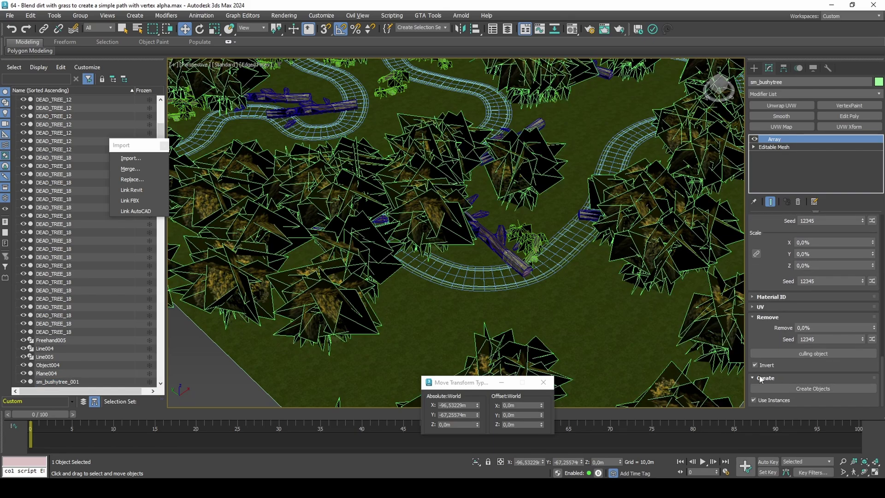
# Step: Select all objects created from the sm_bushytree array and batch-rename them with the base name sm_bushytree, unnumbered
pyautogui.scroll(-7, 115, 304)
pyautogui.click(64, 207)
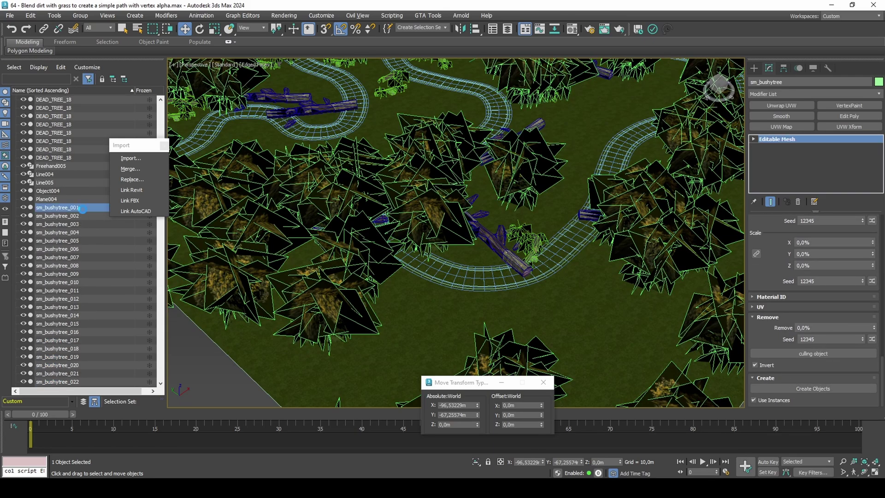
pyautogui.scroll(-20, 84, 234)
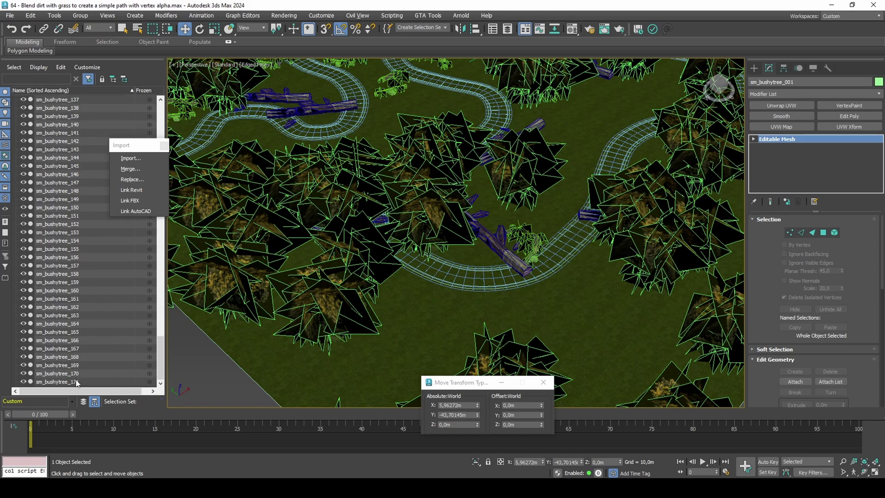
pyautogui.keyDown('shift'); pyautogui.click(76, 382); pyautogui.keyUp('shift')
pyautogui.rightClick(74, 318)
pyautogui.click(125, 354)
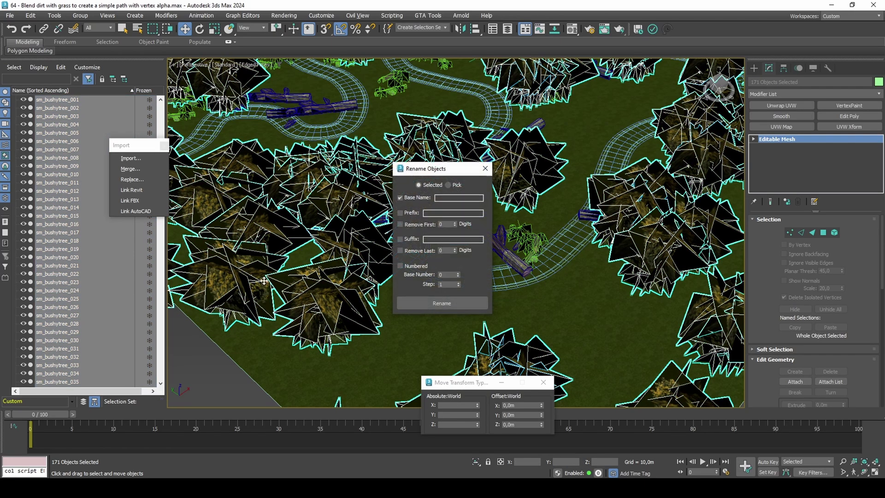
pyautogui.click(445, 199)
pyautogui.write('sm_bushytree')
pyautogui.click(442, 303)
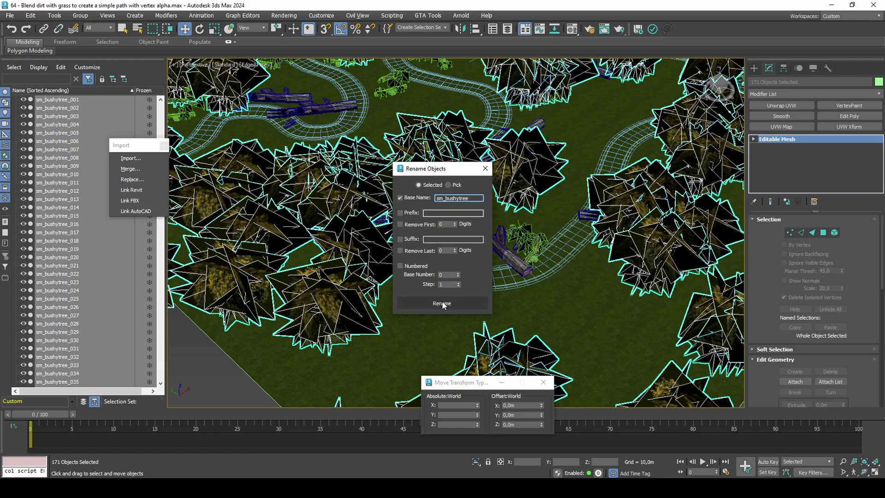
pyautogui.click(442, 303)
pyautogui.click(485, 169)
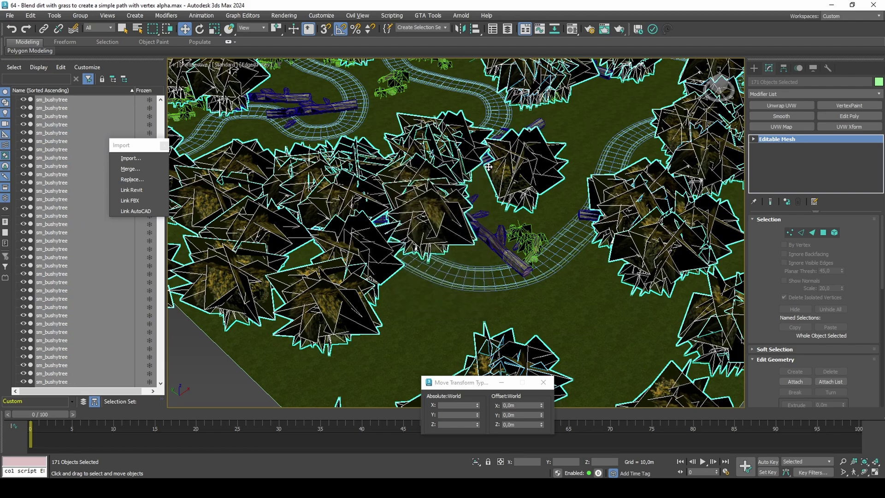
# Step: Select all sm_bushytree, DEAD_TREE_18 and DEAD_TREE_12 objects and offset them 60 m along the world Z axis
pyautogui.click(293, 297)
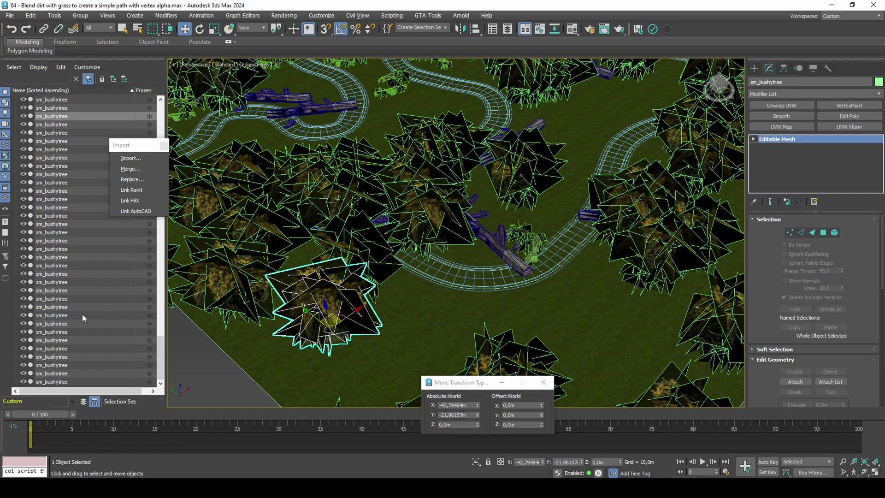
pyautogui.click(63, 373)
pyautogui.scroll(15, 57, 276)
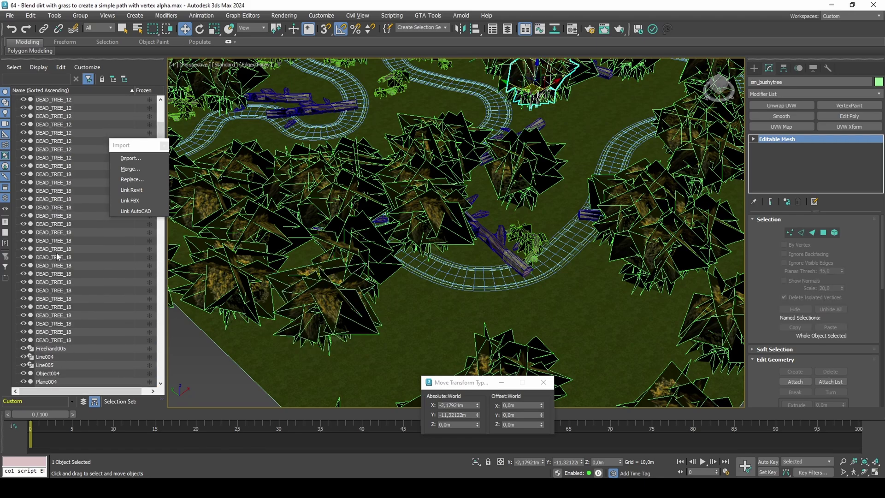
pyautogui.keyDown('shift'); pyautogui.click(62, 292); pyautogui.keyUp('shift')
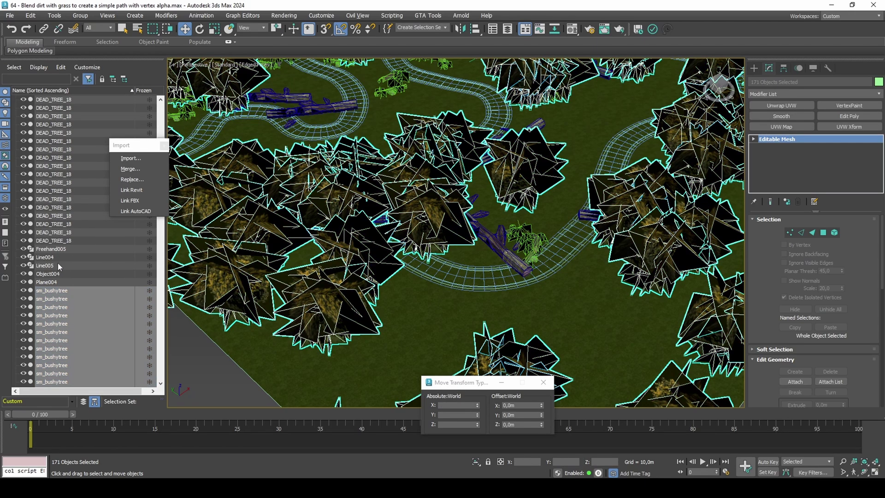
pyautogui.keyDown('ctrl'); pyautogui.click(51, 249); pyautogui.keyUp('ctrl')
pyautogui.scroll(10, 69, 231)
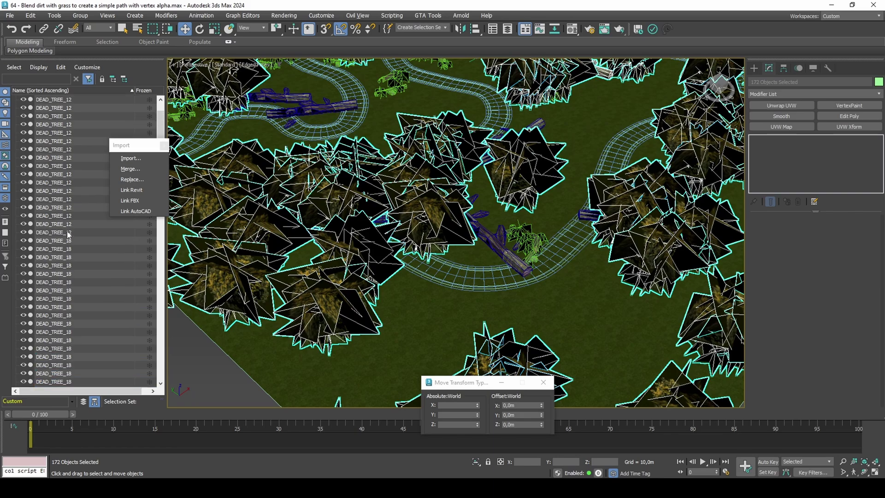
pyautogui.keyDown('shift'); pyautogui.click(71, 107); pyautogui.keyUp('shift')
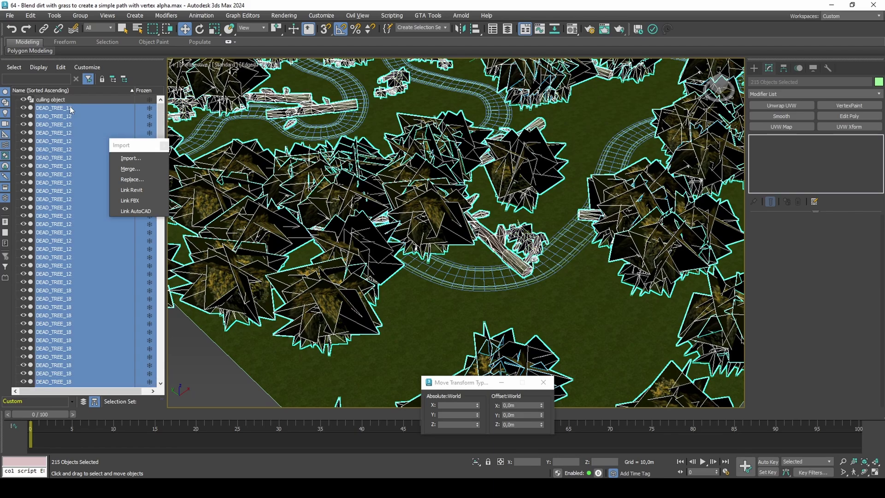
pyautogui.click(528, 423)
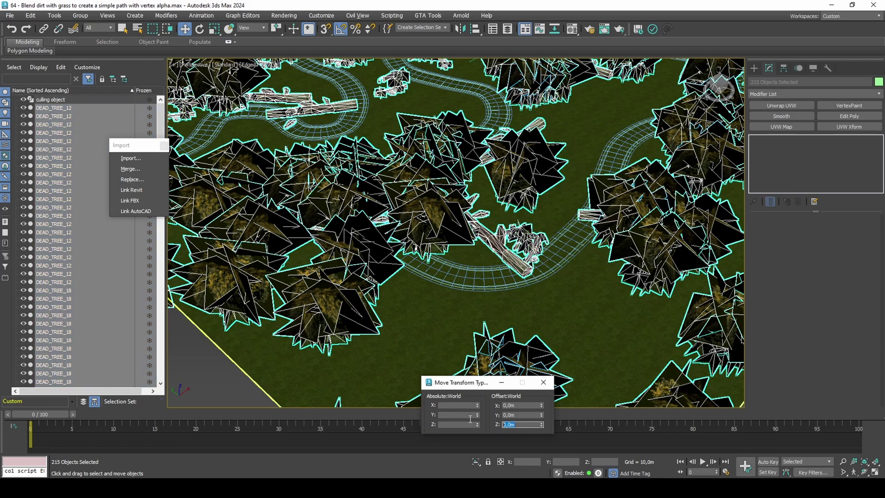
pyautogui.write('60')
pyautogui.press('Return')
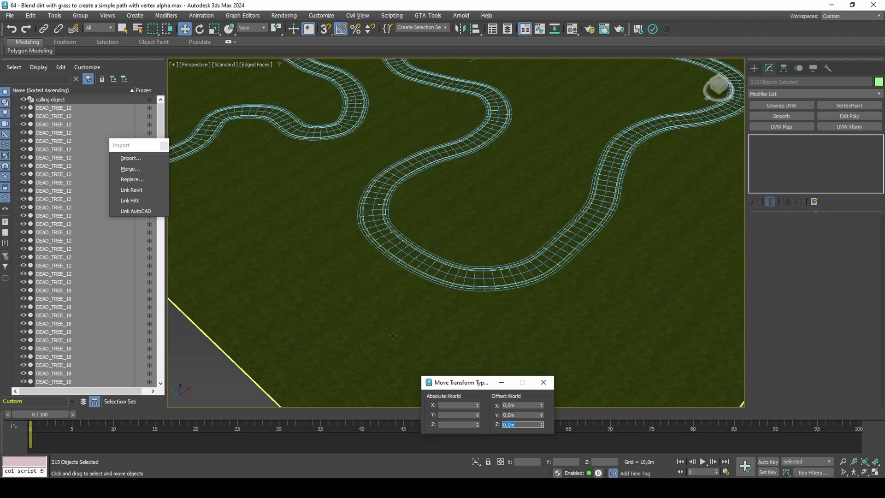
# Step: Launch the EMAPTool map exporter from GTA Tools and place its window beside the scene object list
pyautogui.scroll(-8, 393, 333)
pyautogui.scroll(3, 396, 319)
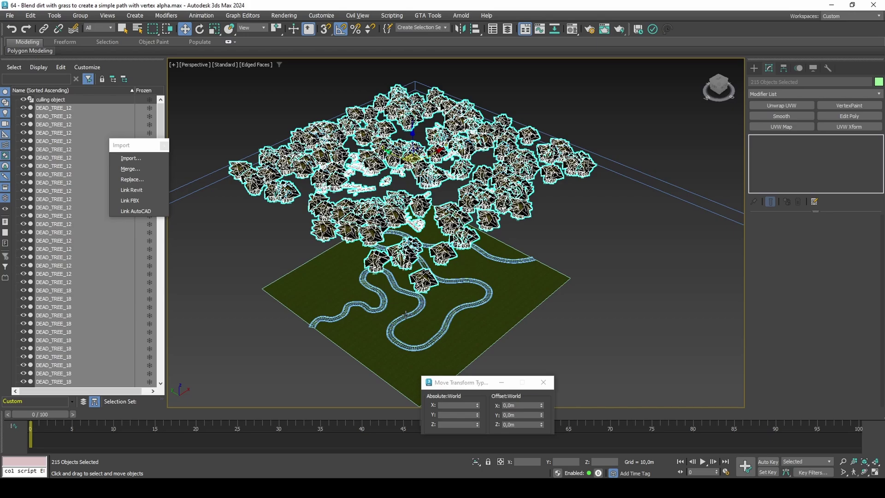
pyautogui.click(436, 16)
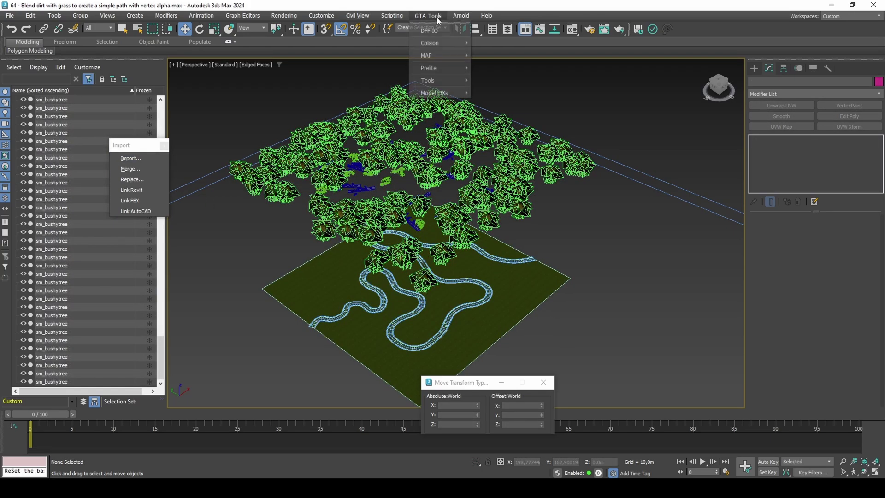
pyautogui.moveTo(435, 55)
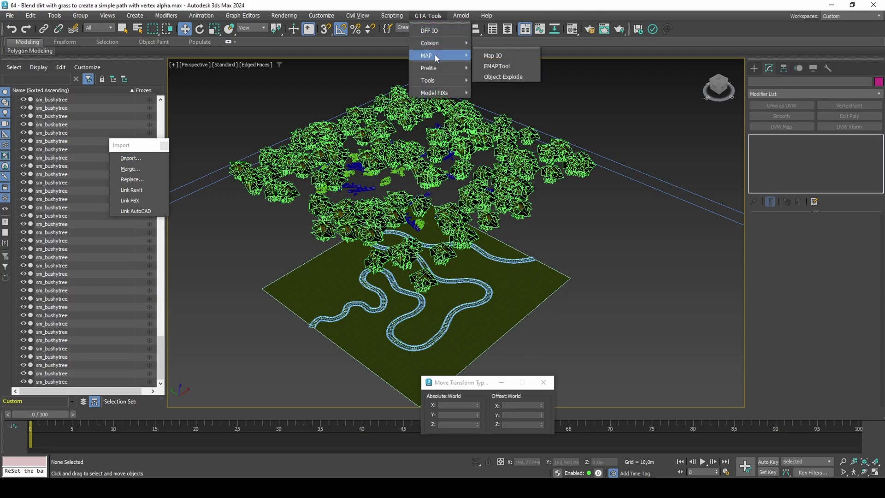
pyautogui.click(504, 66)
pyautogui.moveTo(52, 51); pyautogui.dragTo(201, 134)
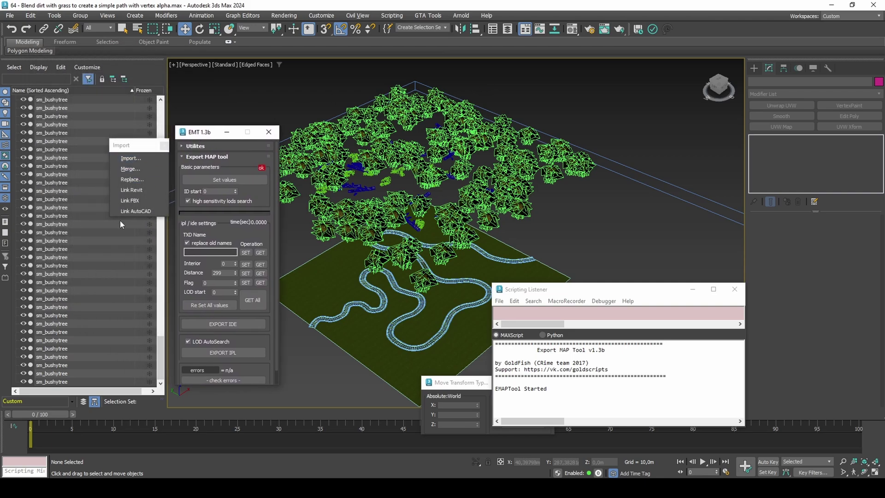
# Step: Reselect every sm_bushytree, DEAD_TREE_18 and DEAD_TREE_12 object, leaving out the culling object, splines and ground meshes
pyautogui.click(55, 381)
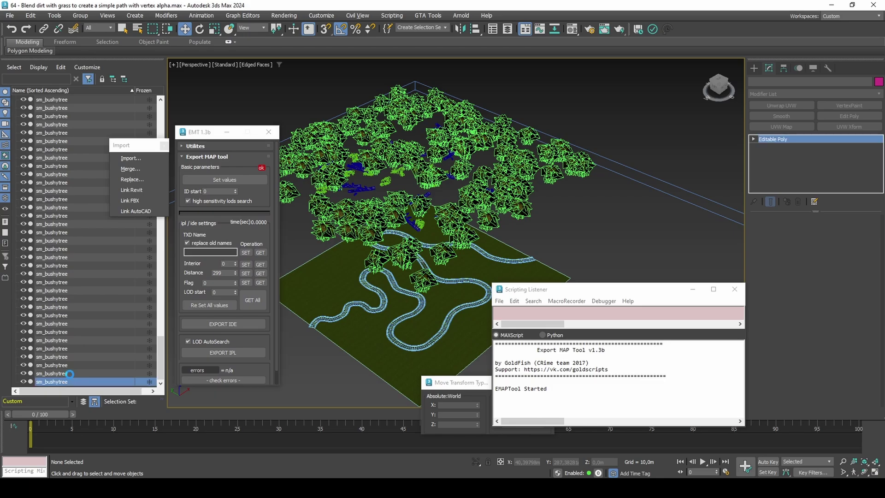
pyautogui.scroll(5, 69, 276)
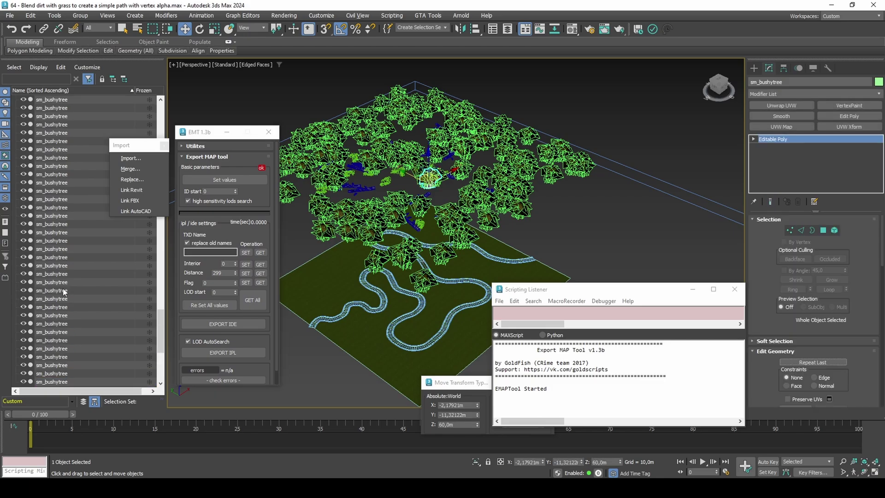
pyautogui.scroll(5, 71, 258)
pyautogui.keyDown('shift'); pyautogui.click(70, 265); pyautogui.keyUp('shift')
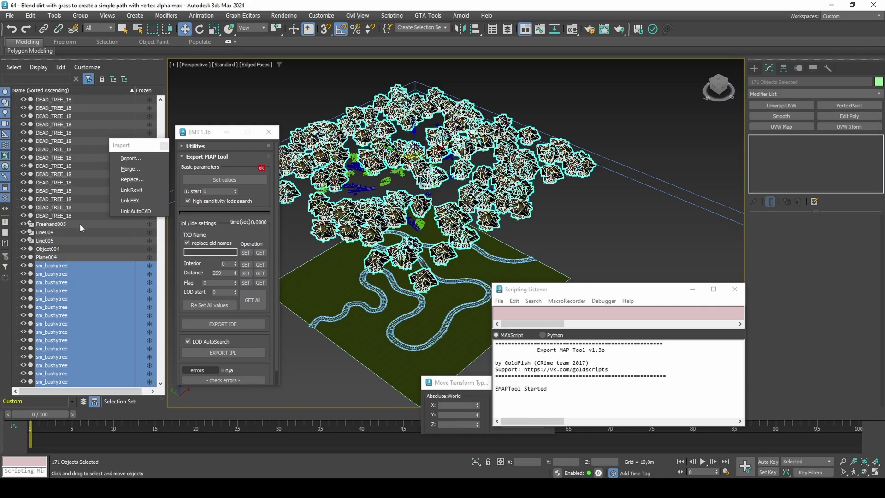
pyautogui.scroll(3, 73, 249)
pyautogui.keyDown('ctrl'); pyautogui.click(72, 290); pyautogui.keyUp('ctrl')
pyautogui.scroll(7, 71, 262)
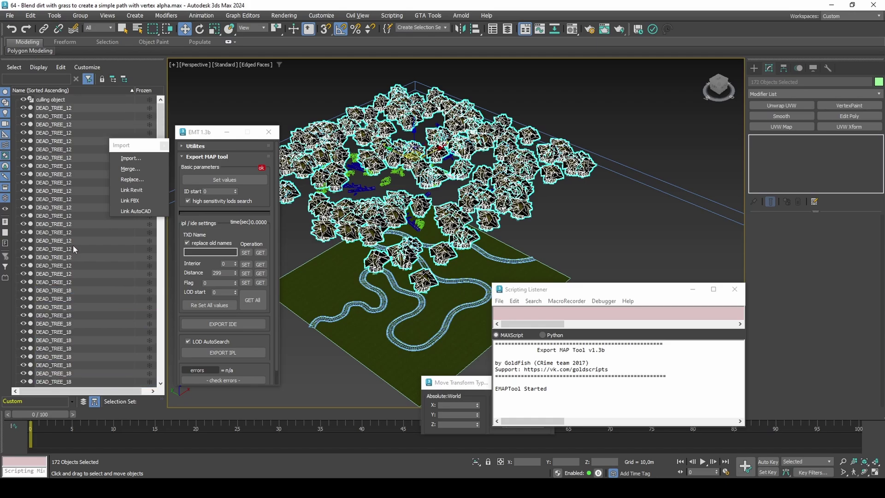
pyautogui.keyDown('shift'); pyautogui.click(73, 110); pyautogui.keyUp('shift')
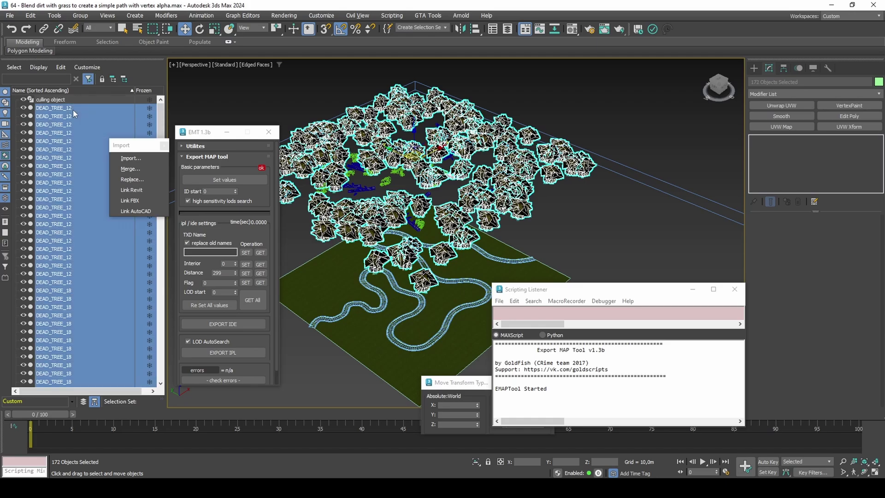
# Step: Set the TXD name to 123 and apply the basic map export values to the selected trees
pyautogui.click(230, 181)
pyautogui.click(465, 257)
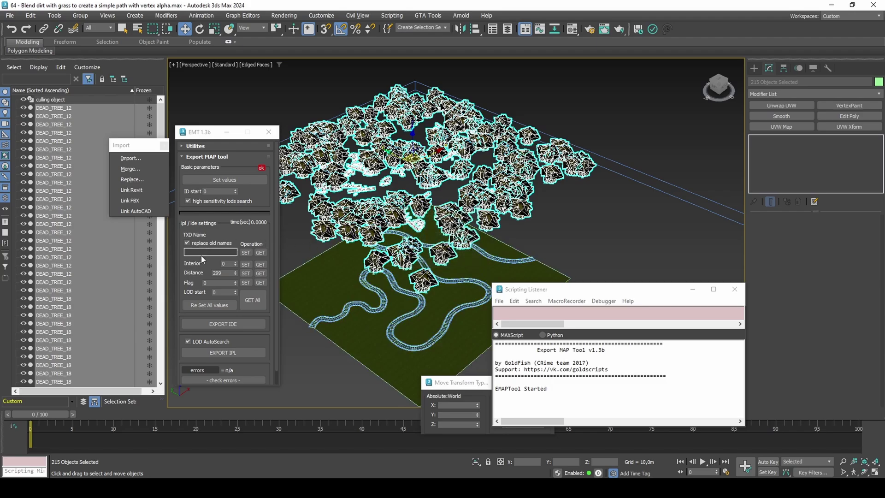
pyautogui.click(207, 252)
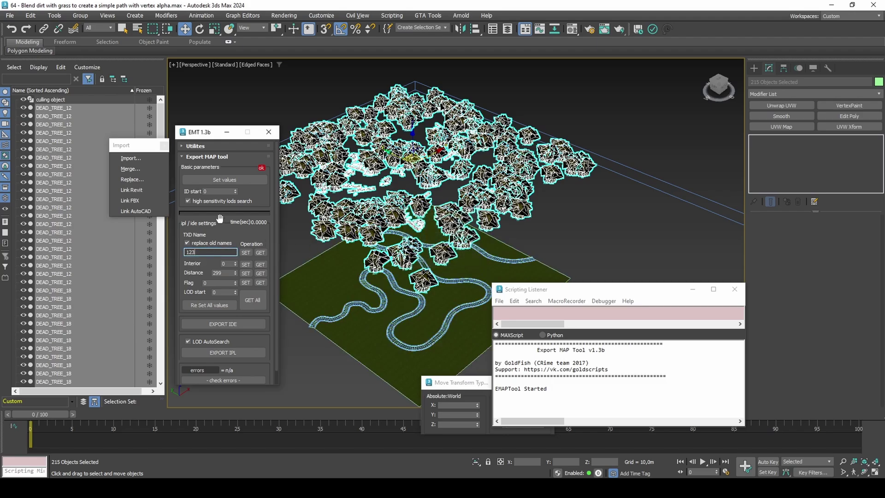
pyautogui.click(234, 180)
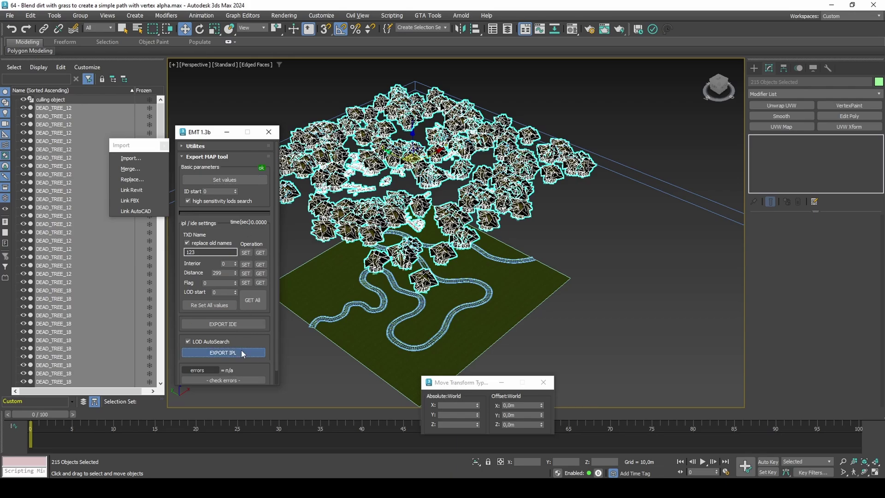
# Step: Export the IPL placement lines of the selected trees and select the whole listing in the Scripting Listener
pyautogui.click(243, 353)
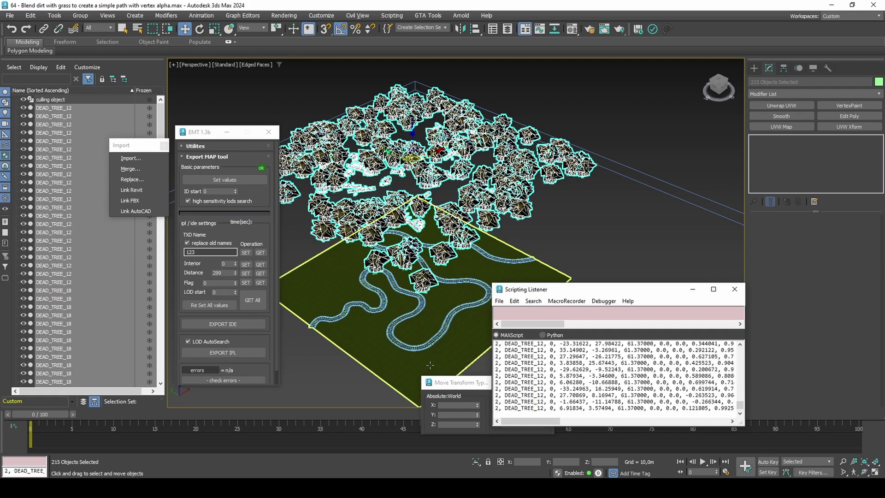
pyautogui.scroll(15, 550, 390)
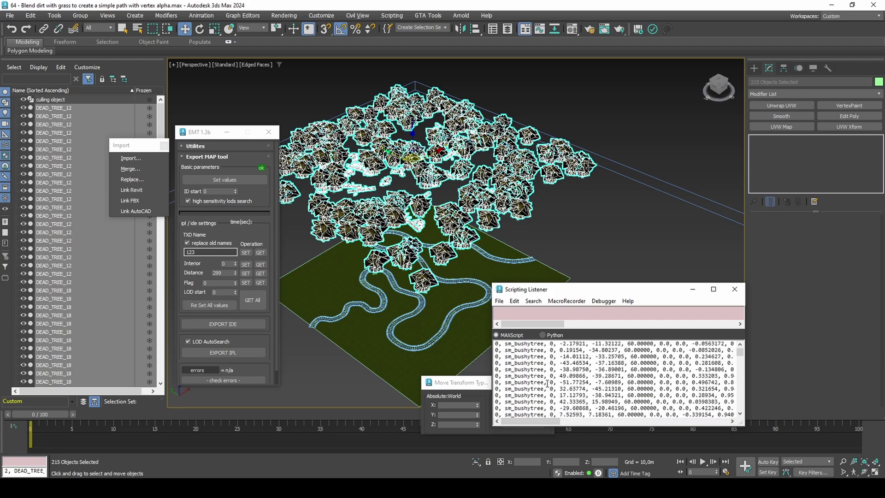
pyautogui.scroll(-12, 547, 382)
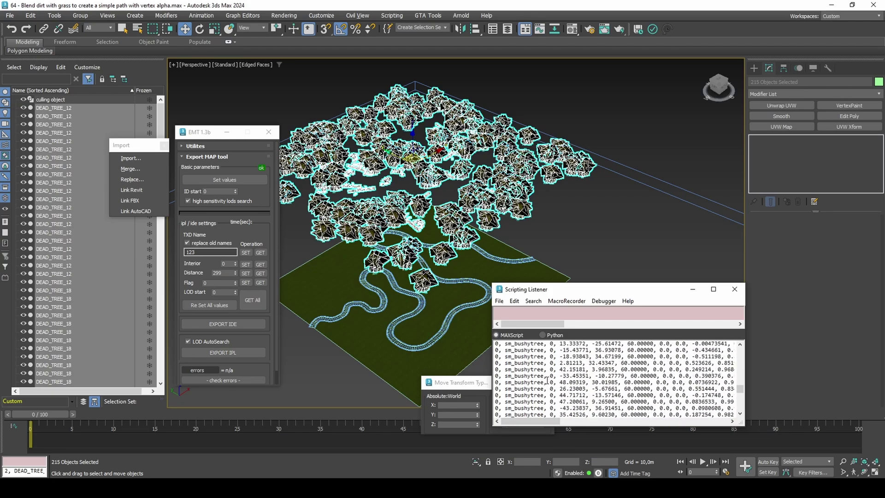
pyautogui.scroll(-15, 546, 380)
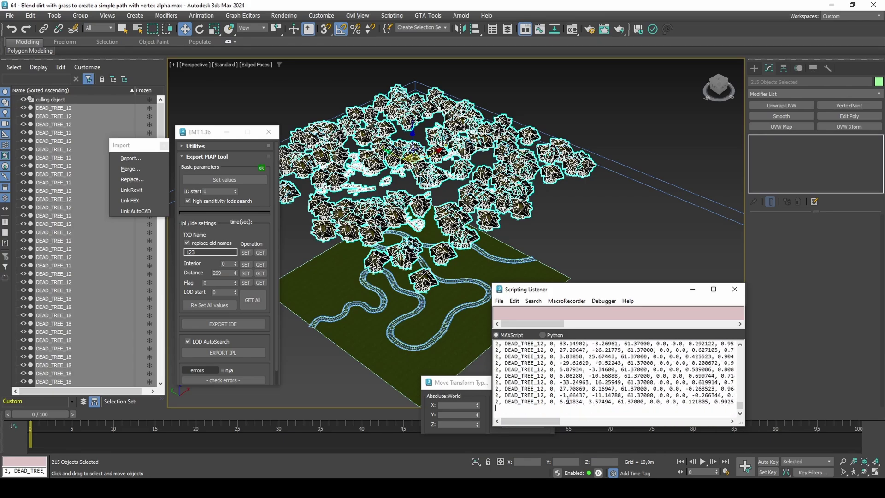
pyautogui.moveTo(531, 409); pyautogui.dragTo(504, 269)
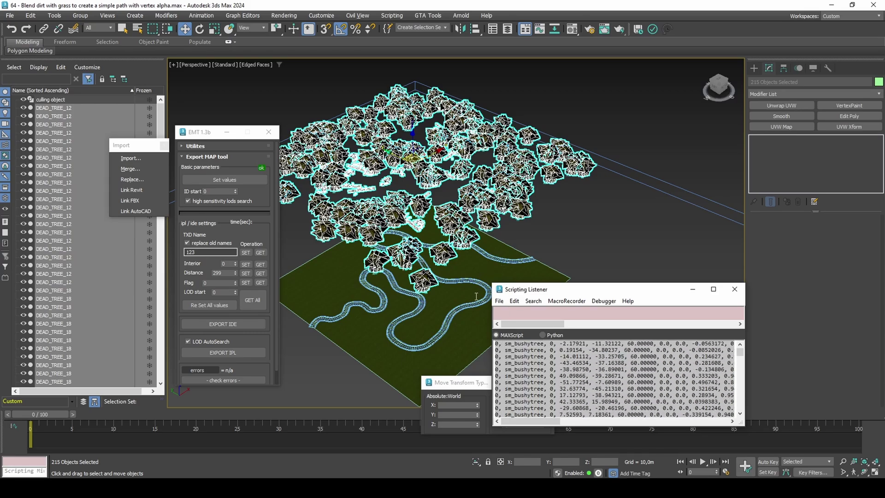
# Step: Switch to File Explorer and create a new text document in the Extra contents folder
pyautogui.hotkey('alt', 'Tab')
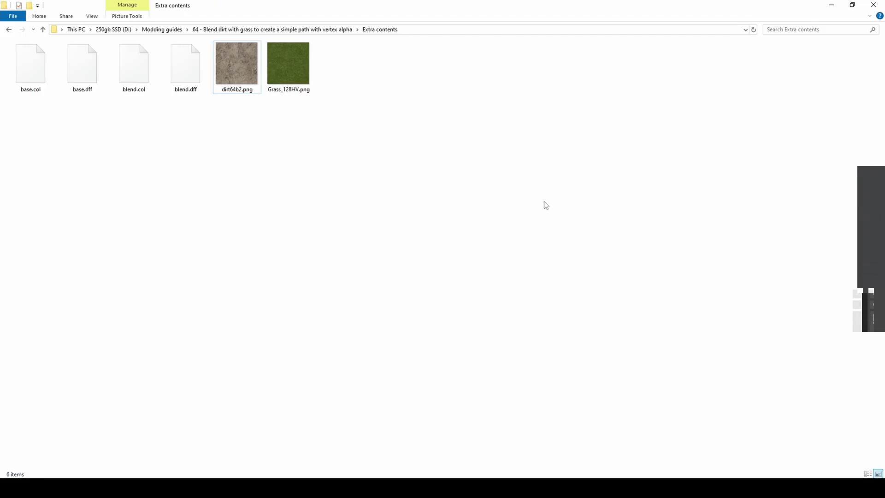
pyautogui.rightClick(511, 189)
pyautogui.moveTo(574, 322)
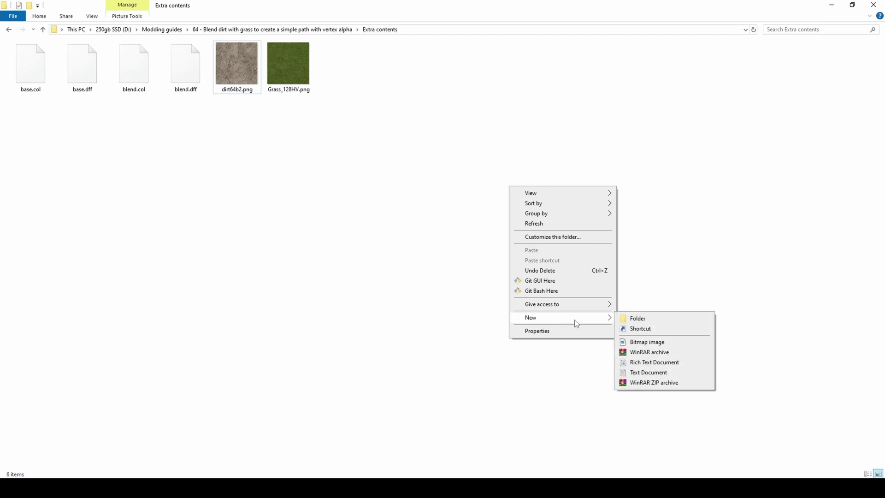
pyautogui.click(647, 372)
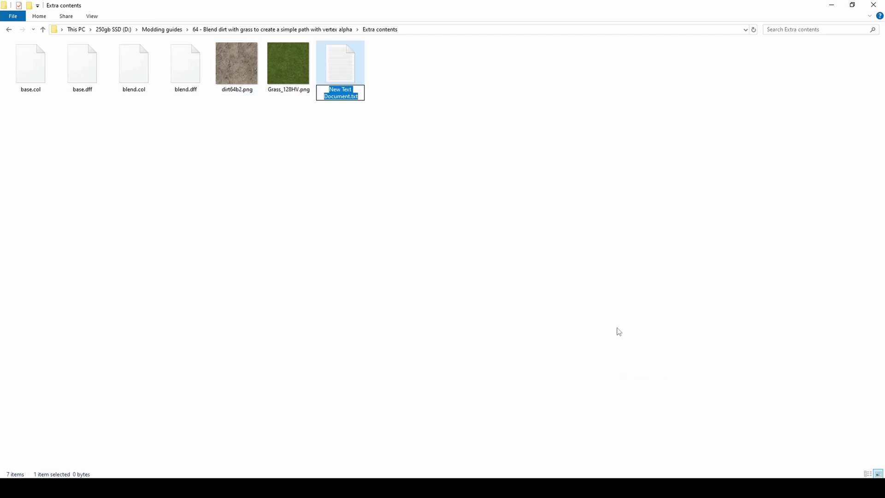
# Step: Rename the new text document as 123.ipl and open it for editing
pyautogui.write('123.')
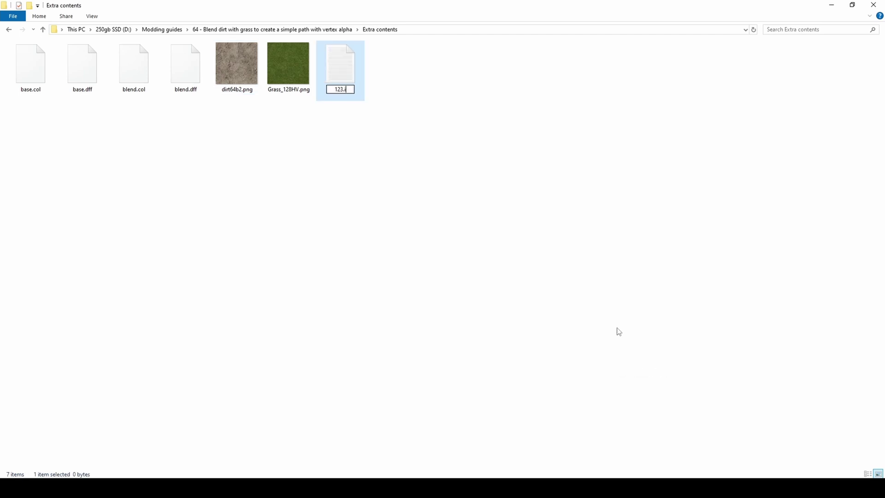
pyautogui.write('ipl')
pyautogui.press('Return')
pyautogui.press('Return')
pyautogui.press('Return')
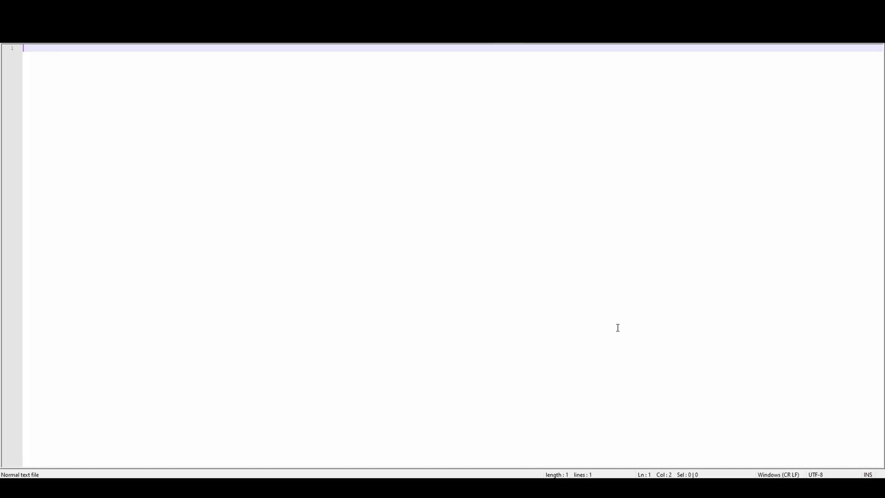
# Step: Fill 123.ipl with the tree placement listing copied from the Scripting Listener
pyautogui.hotkey('ctrl', 'a')
pyautogui.hotkey('ctrl', 'v')
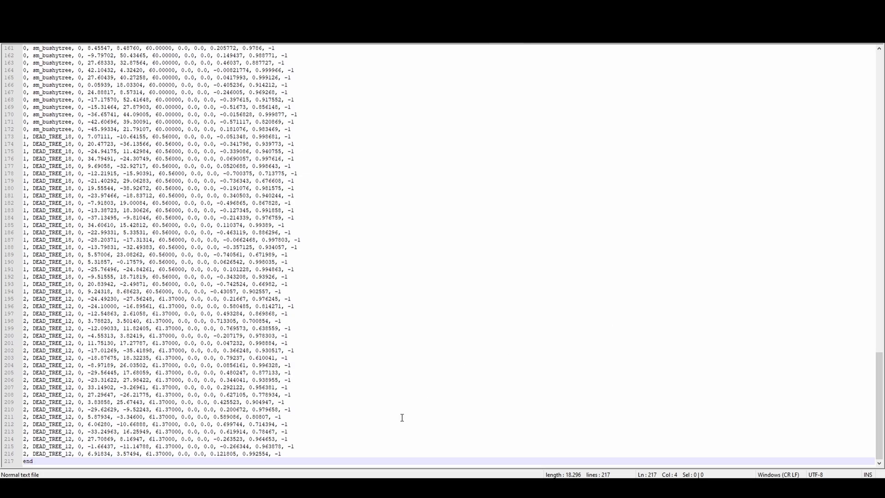
pyautogui.scroll(20, 401, 418)
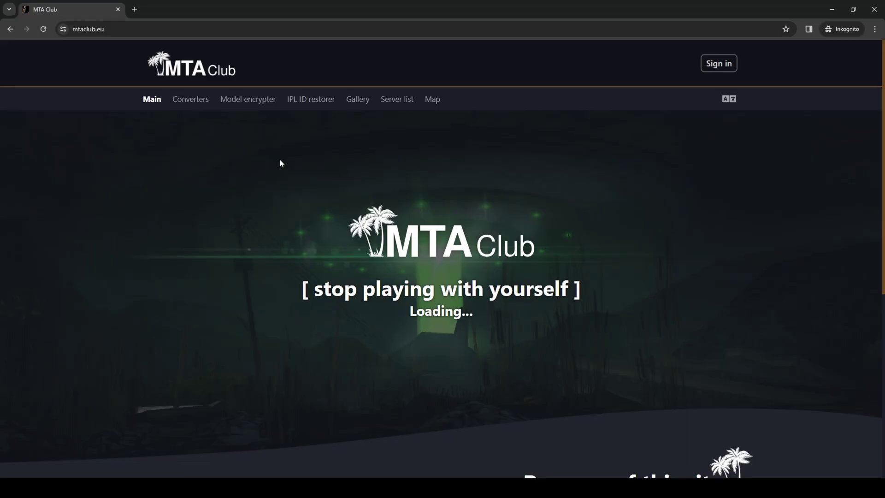
# Step: Switch to the MTA Club website, restore the model IDs of 123.ipl with the IPL ID restorer and download the result
pyautogui.click(314, 100)
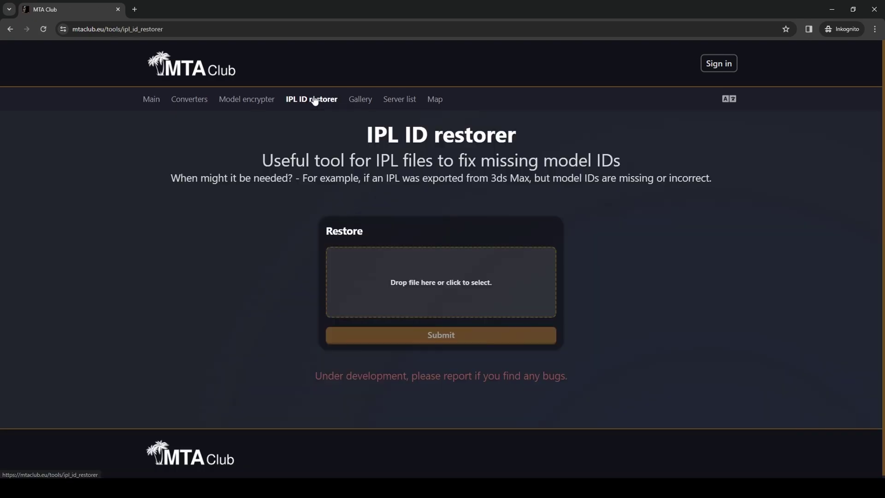
pyautogui.click(63, 486)
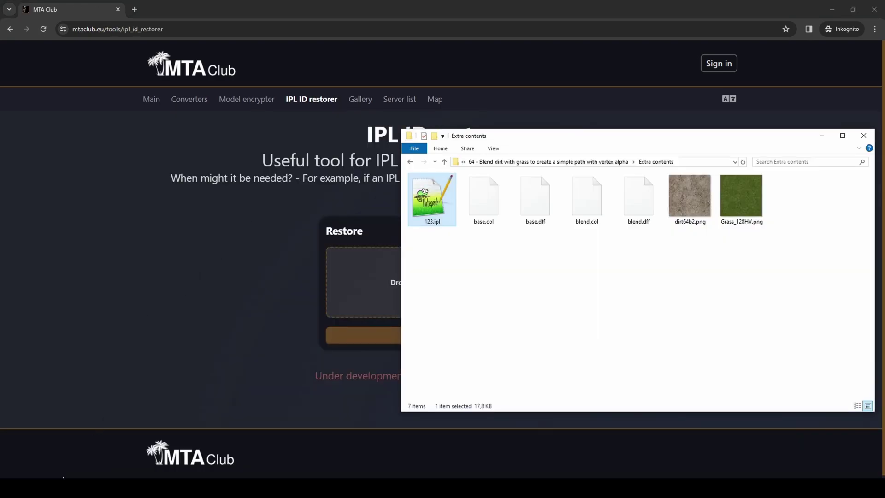
pyautogui.moveTo(437, 215); pyautogui.dragTo(369, 275)
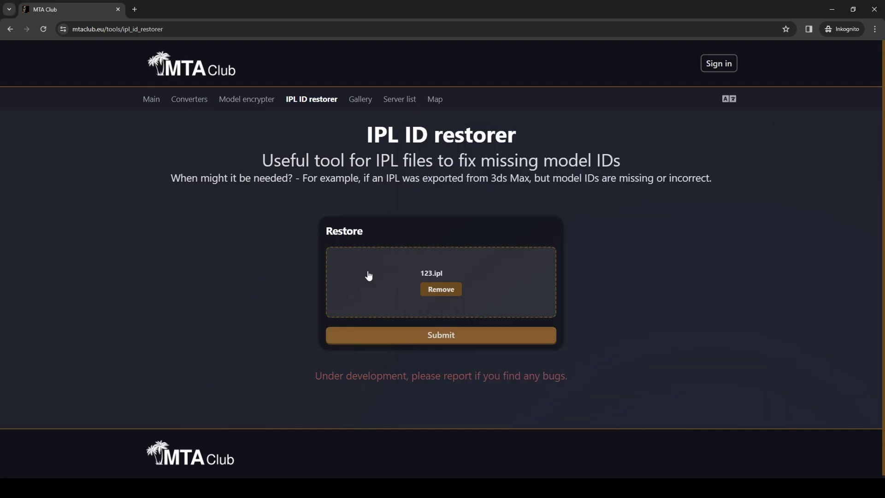
pyautogui.click(397, 335)
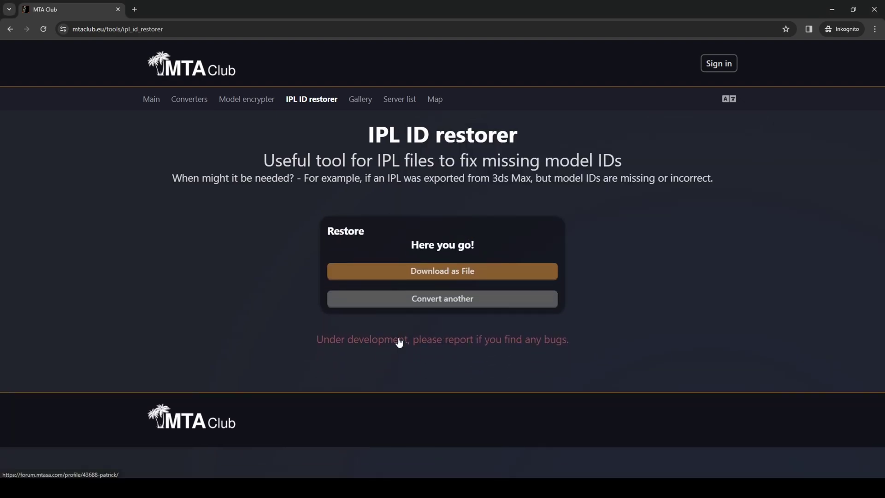
# Step: Convert 123.ipl from IPL to Lua with the MTA Club converter, turning off "Only which exists in MTA" and "Async loading"
pyautogui.click(203, 100)
pyautogui.click(501, 256)
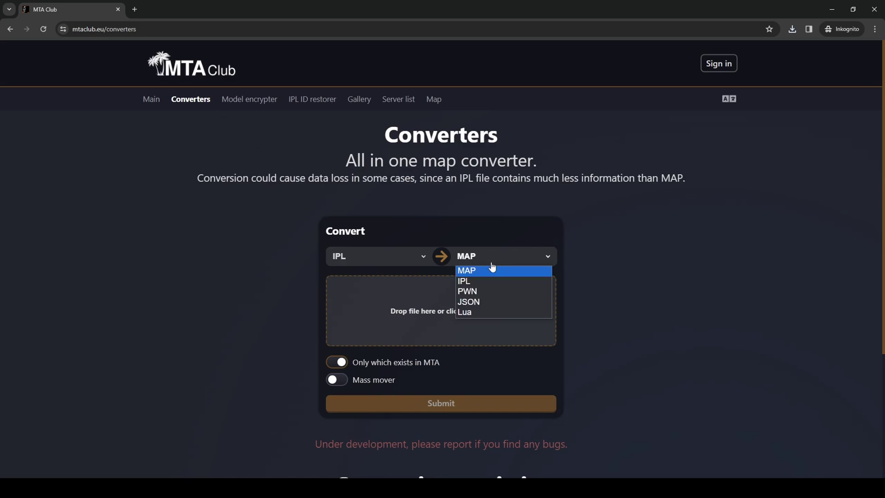
pyautogui.click(466, 312)
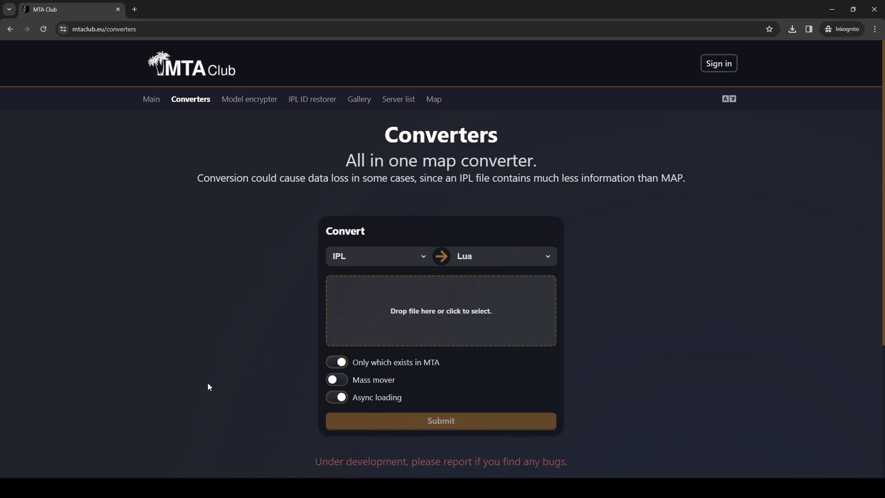
pyautogui.hotkey('alt', 'Tab')
pyautogui.moveTo(433, 208); pyautogui.dragTo(377, 305)
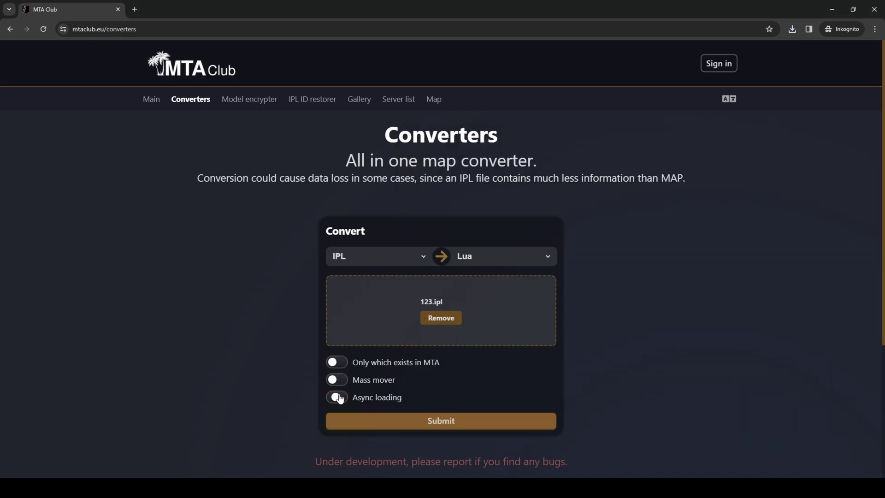
pyautogui.click(401, 420)
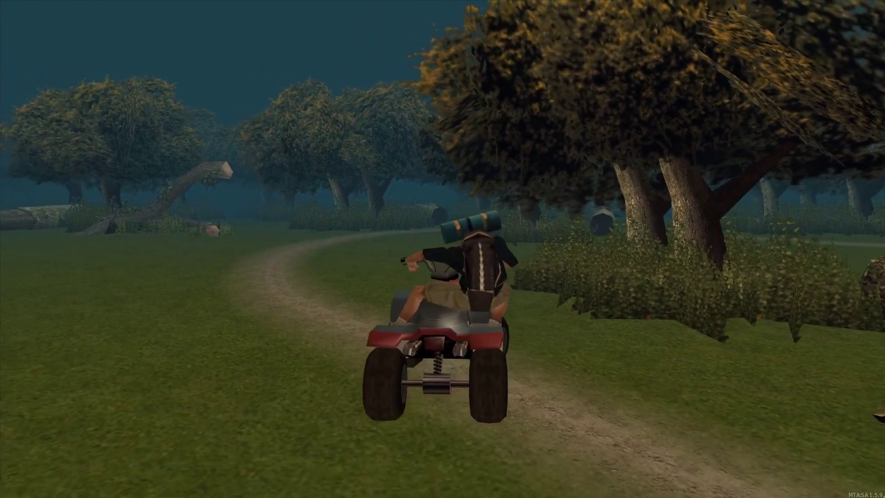
pyautogui.press('w')
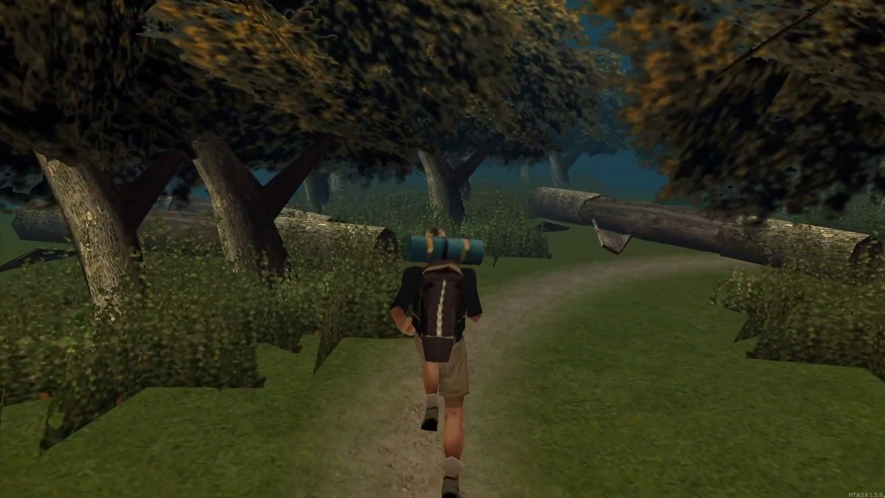
pyautogui.press('shift')
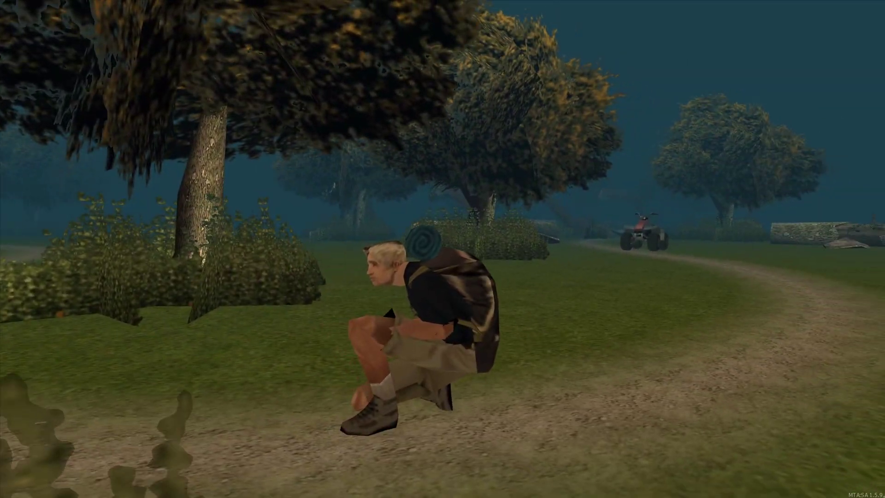